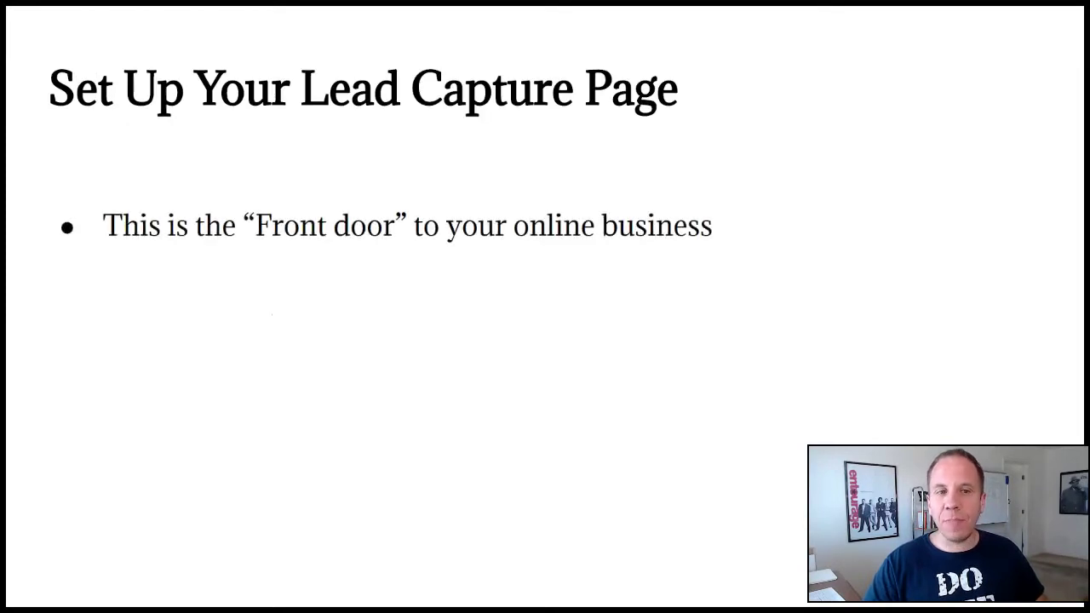
pyautogui.press('Right')
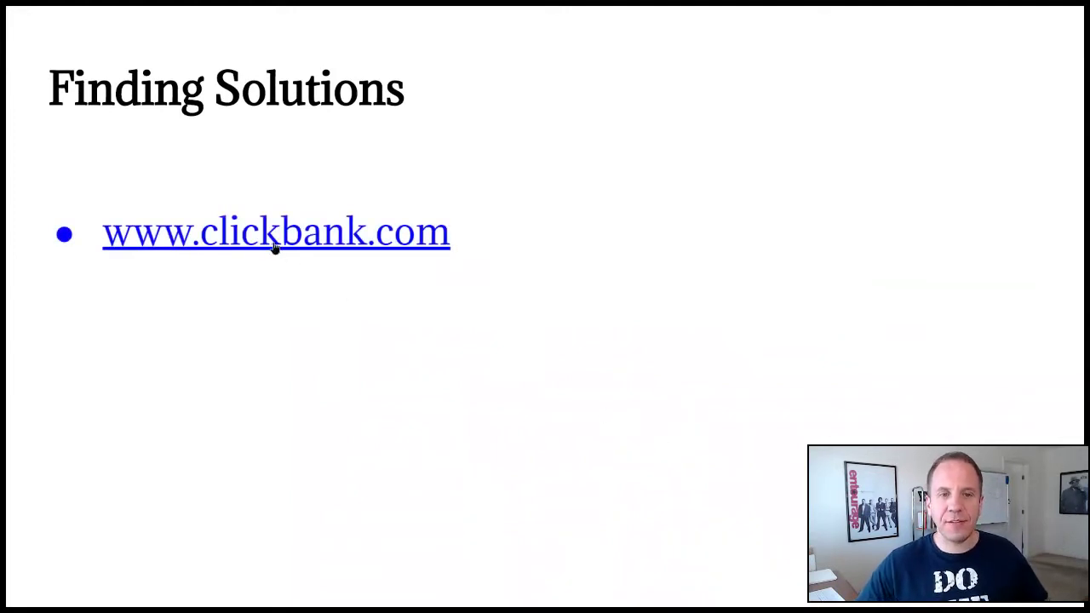
# Open the ClickBank Marketplace and list Parenting & Families › Parenting products, with Baby Sleep Miracle first
pyautogui.click(274, 245)
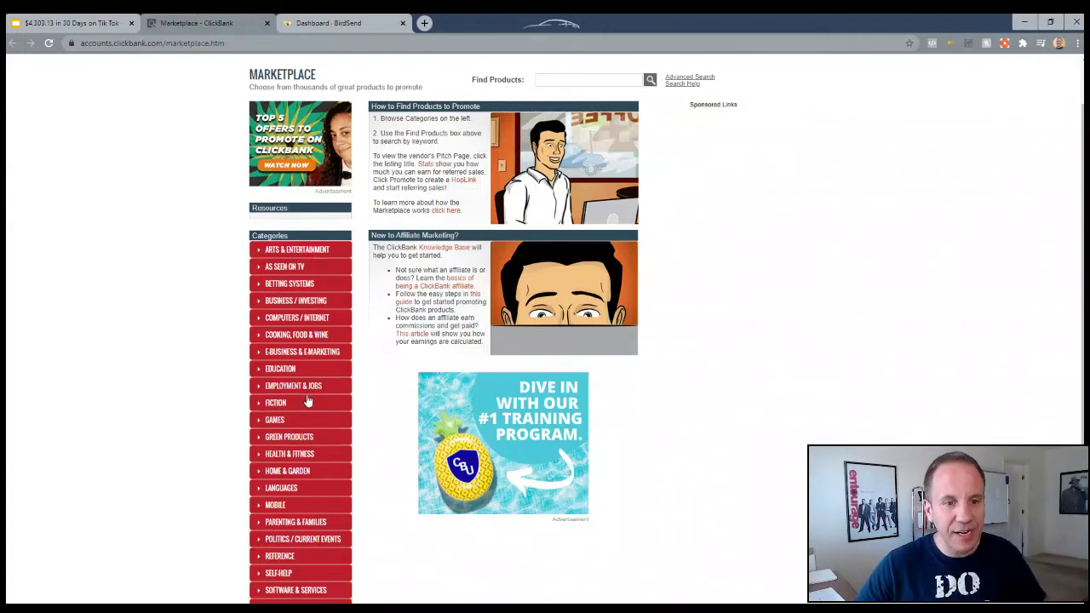
pyautogui.click(262, 457)
pyautogui.scroll(-2, 243, 418)
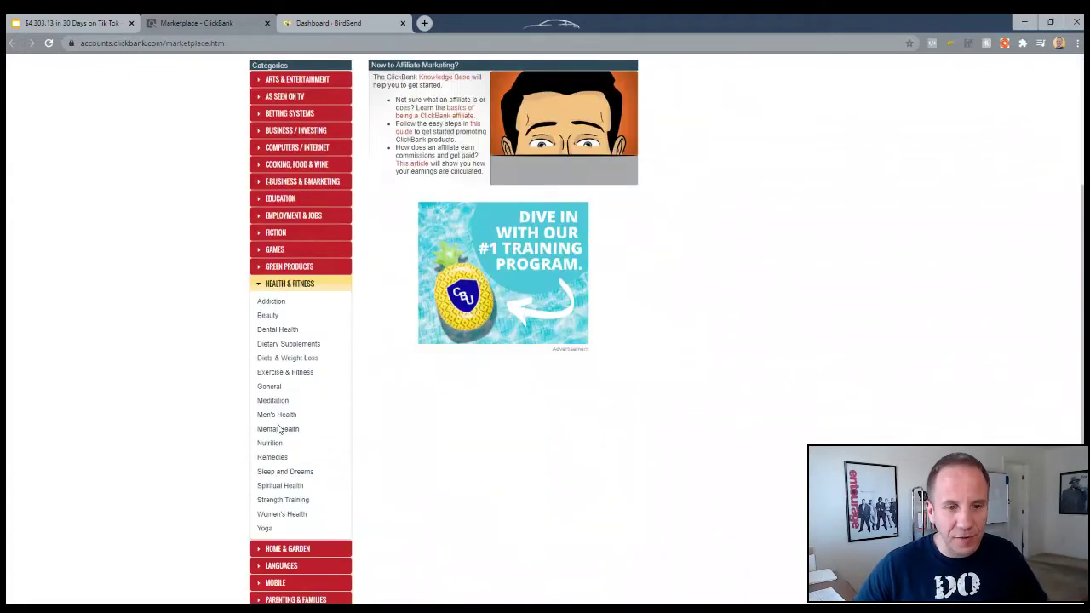
pyautogui.scroll(-2, 232, 295)
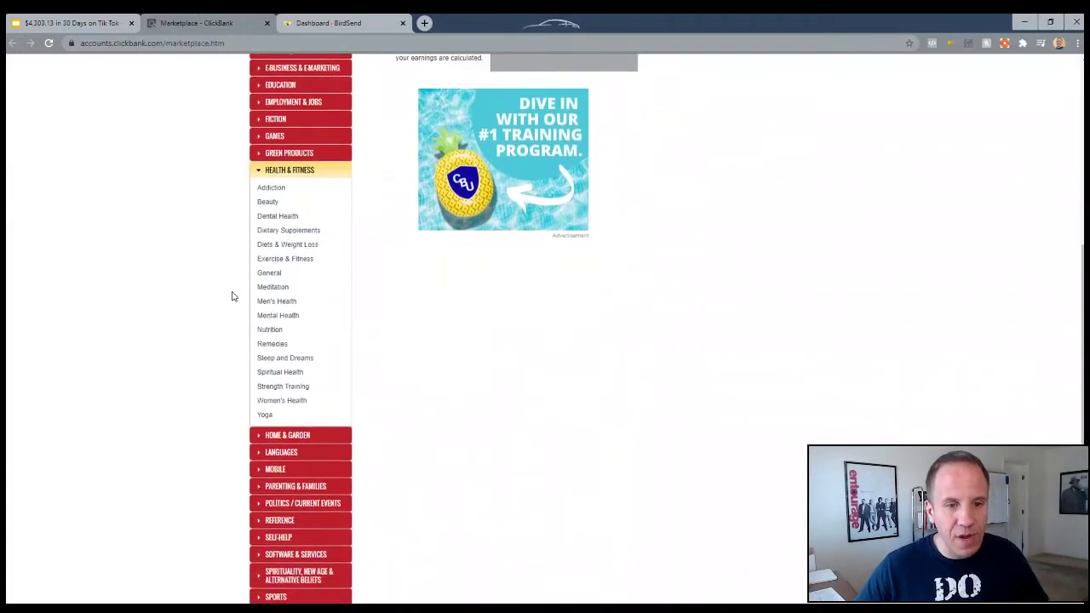
pyautogui.scroll(-1, 232, 295)
pyautogui.click(267, 426)
pyautogui.click(269, 356)
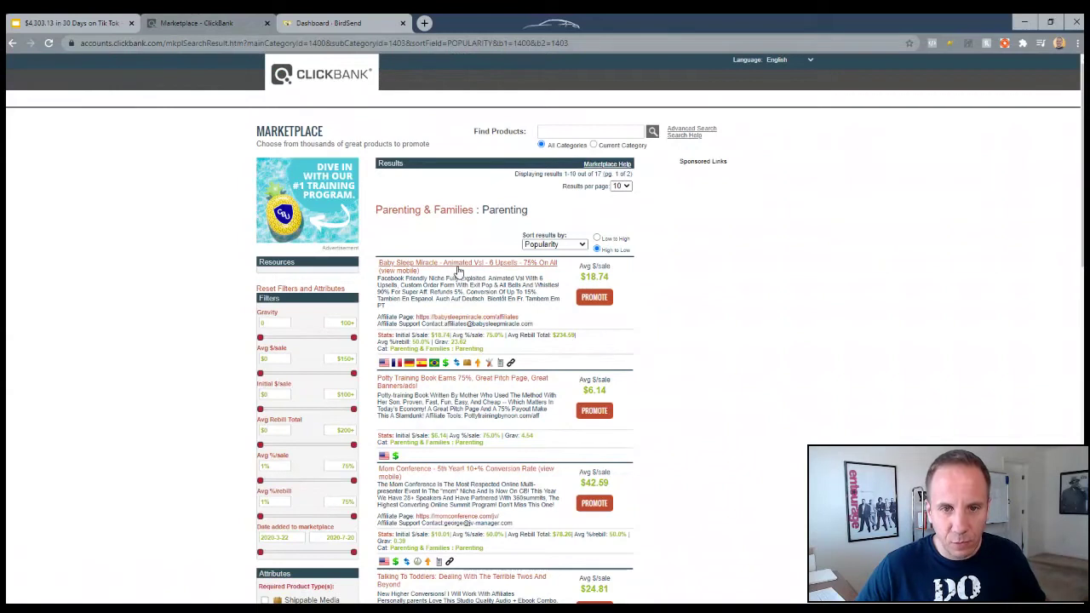
# Note Baby Sleep Miracle's $18.74 average sale and view its sales page
pyautogui.moveTo(580, 276); pyautogui.dragTo(609, 273)
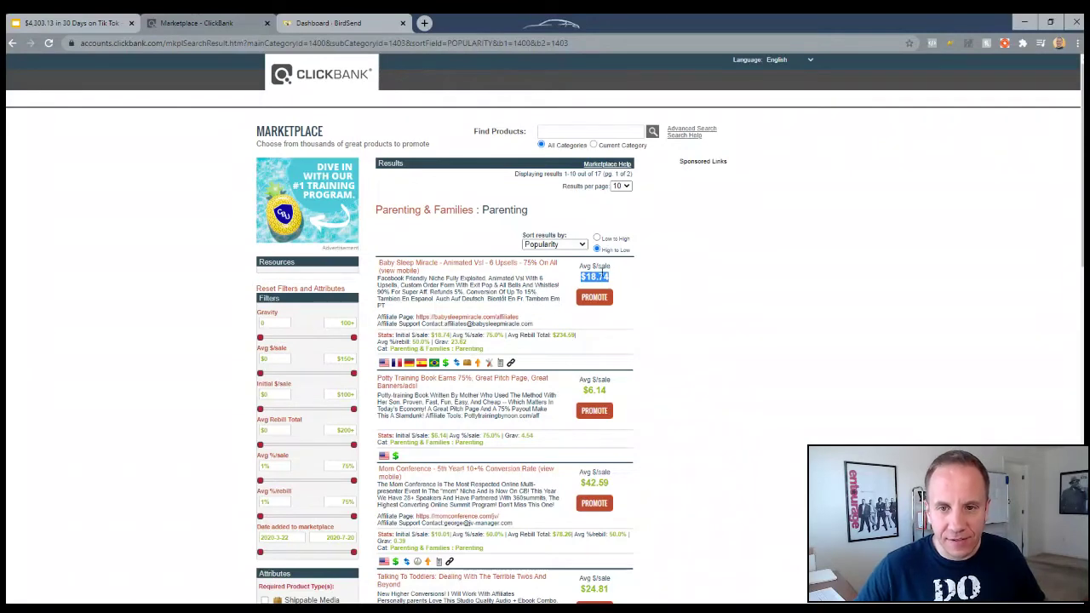
pyautogui.click(433, 265)
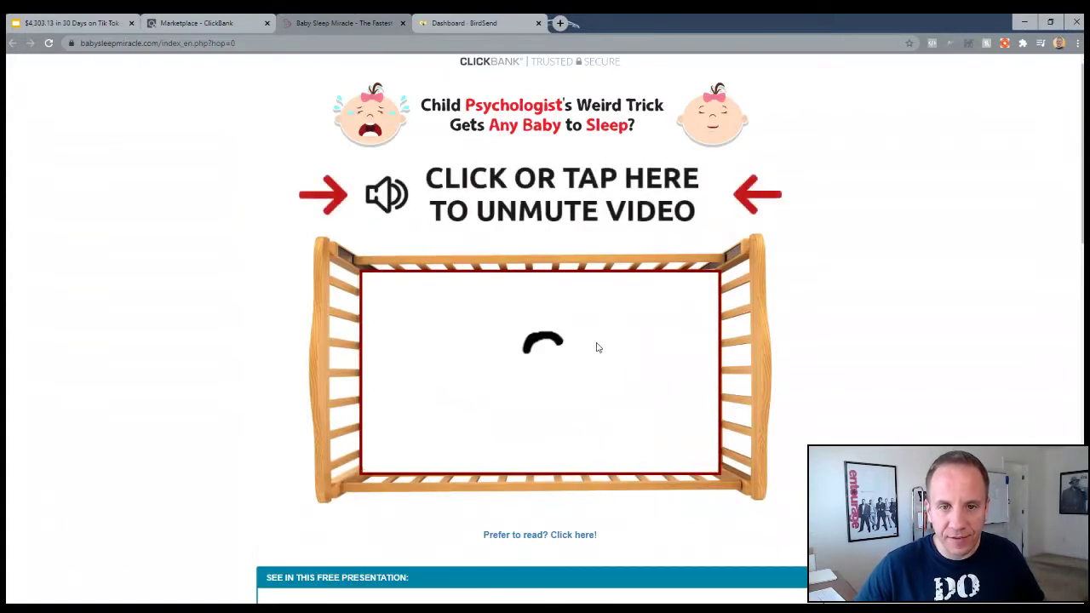
pyautogui.click(195, 23)
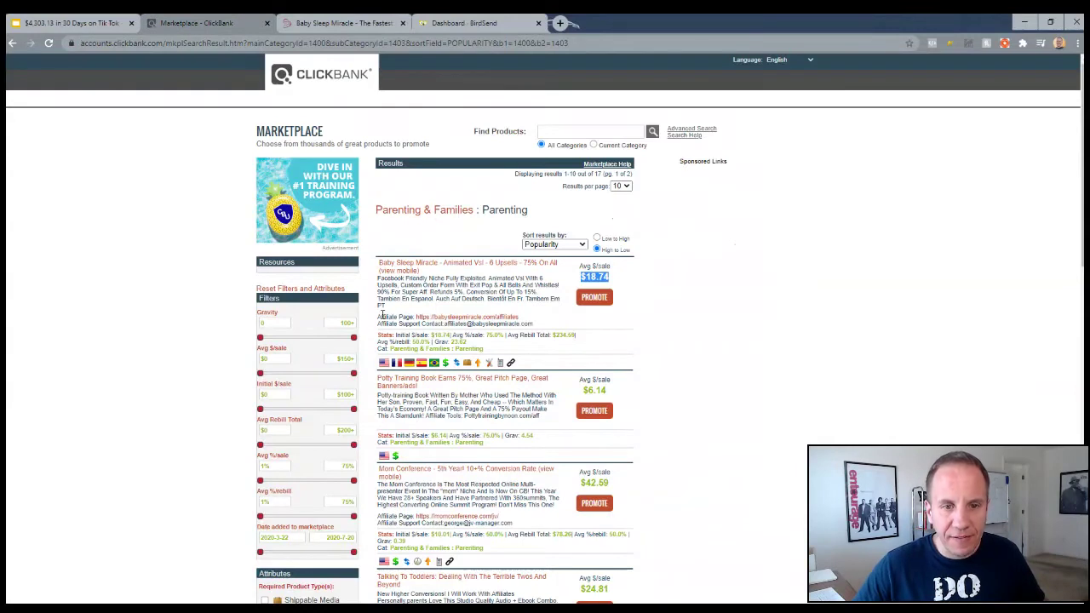
# View the Baby Sleep Miracle affiliate page's E-mail Marketing swipes, then return to the slides
pyautogui.moveTo(381, 316); pyautogui.dragTo(412, 317)
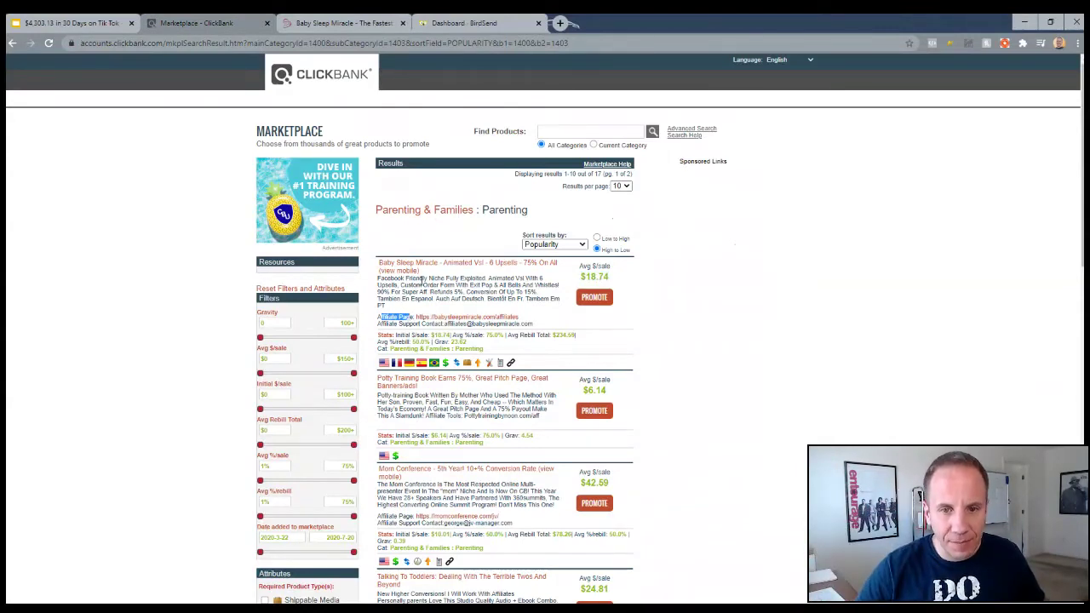
pyautogui.click(467, 316)
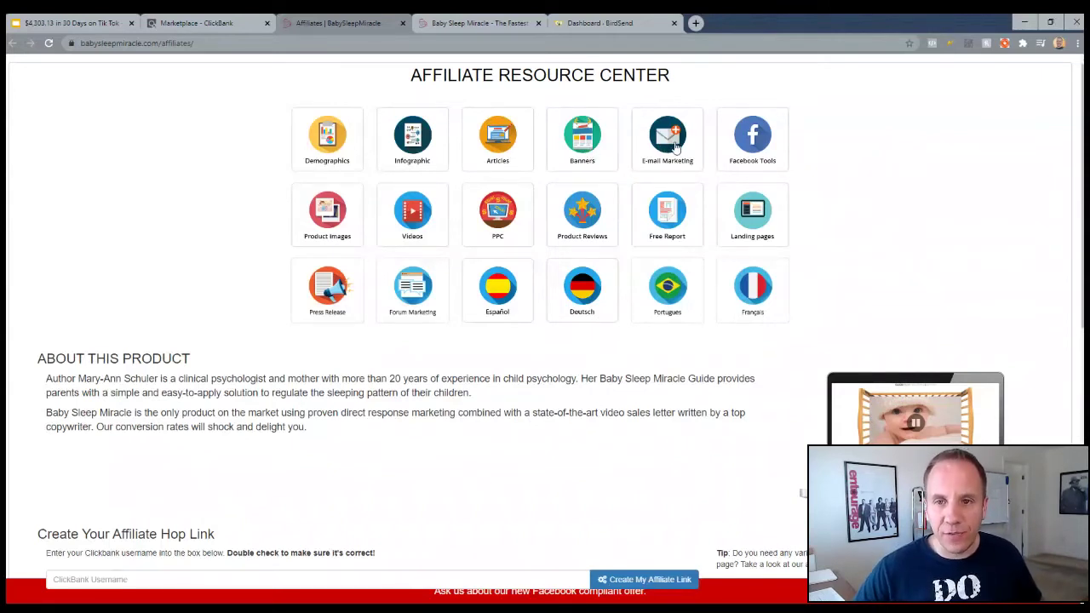
pyautogui.click(668, 145)
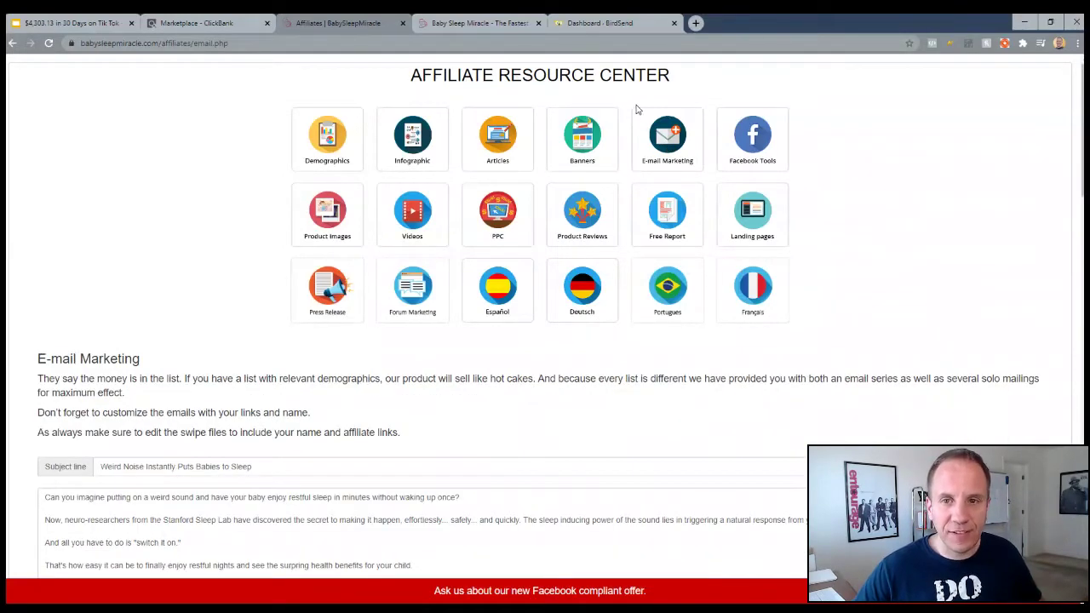
pyautogui.scroll(-2, 472, 234)
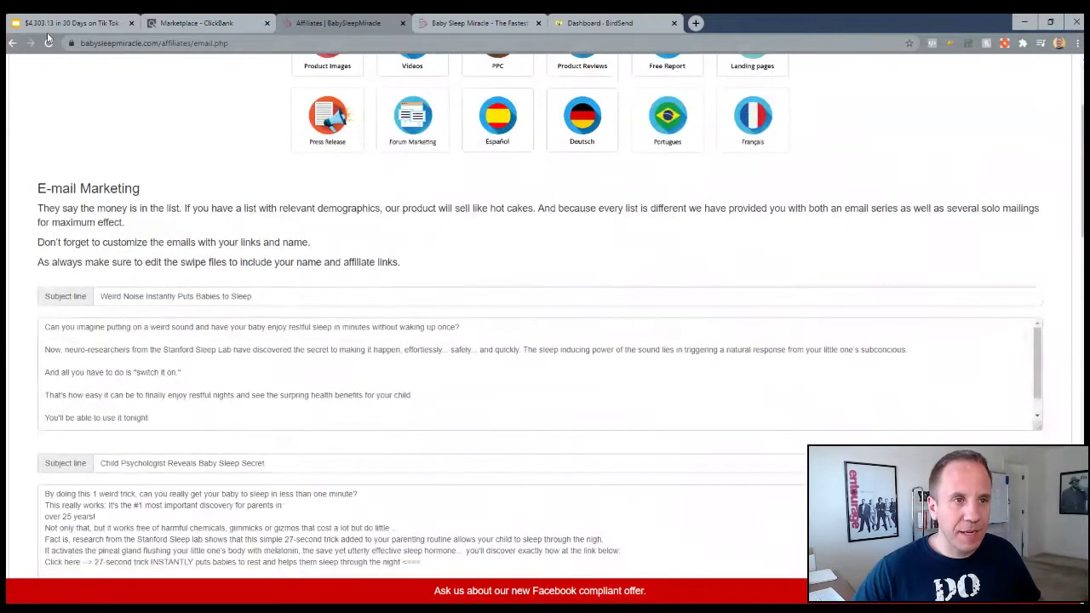
pyautogui.click(49, 26)
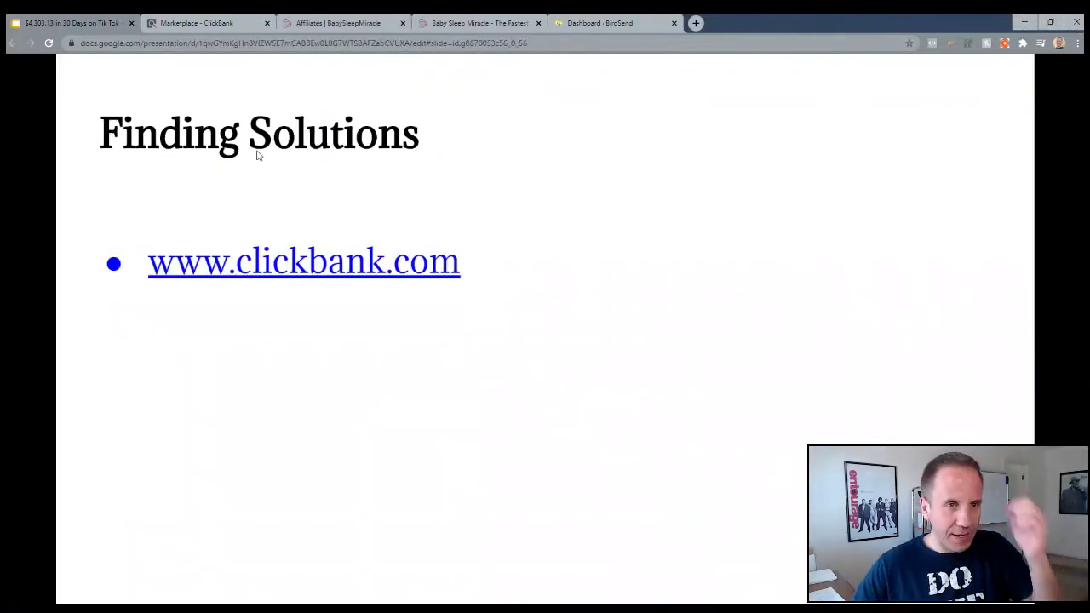
pyautogui.click(380, 360)
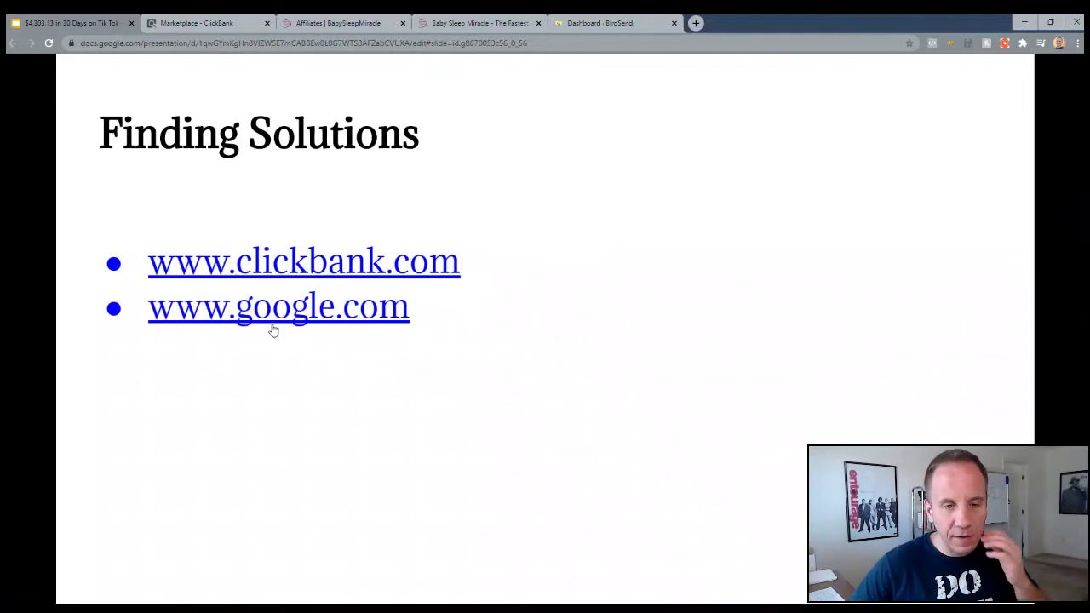
pyautogui.click(268, 312)
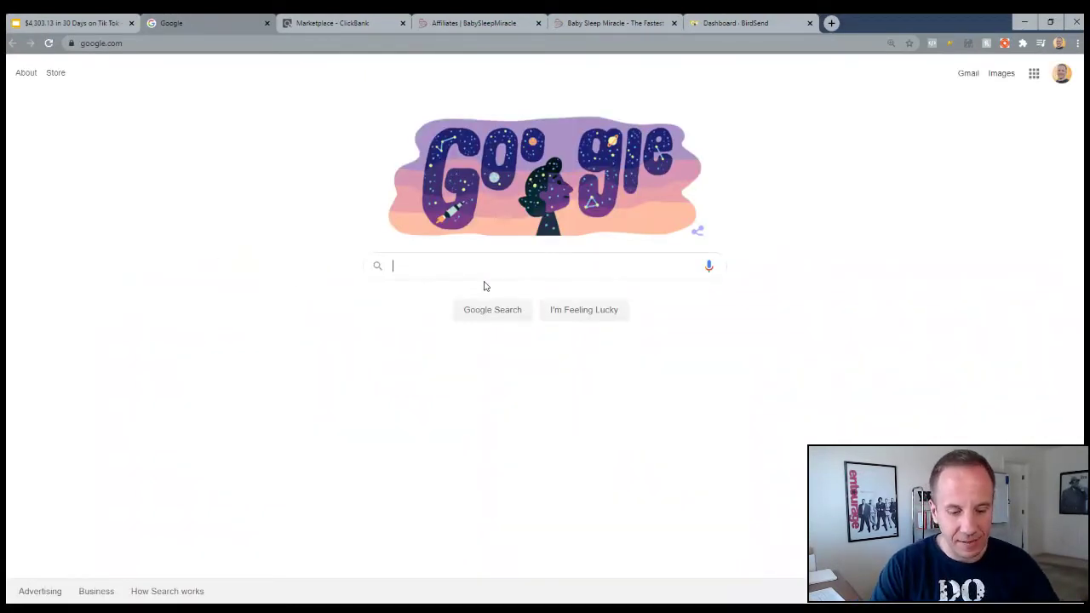
pyautogui.write('parenting')
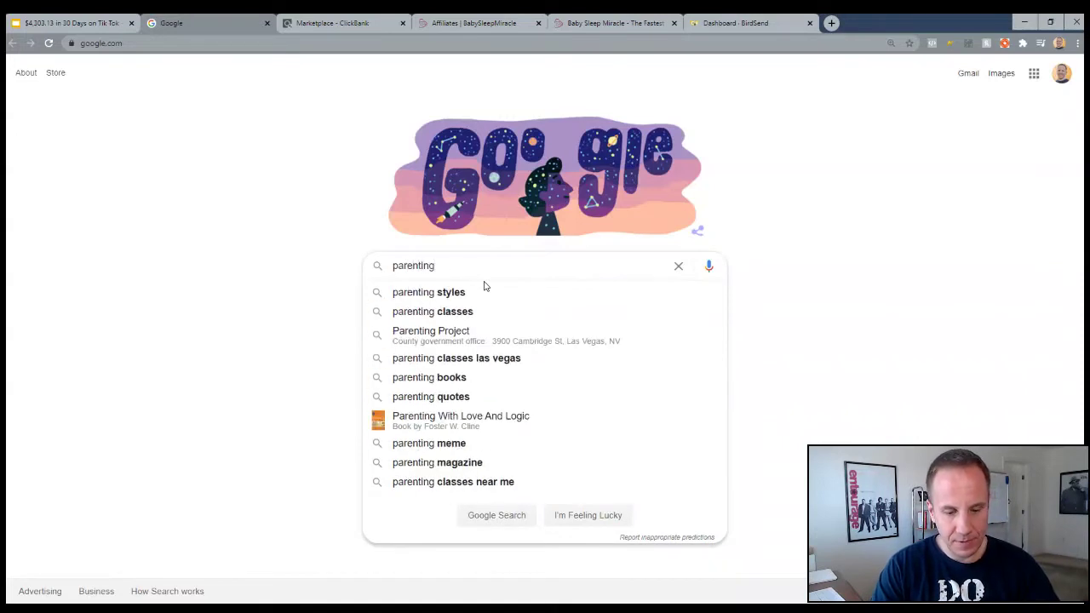
pyautogui.write(' training')
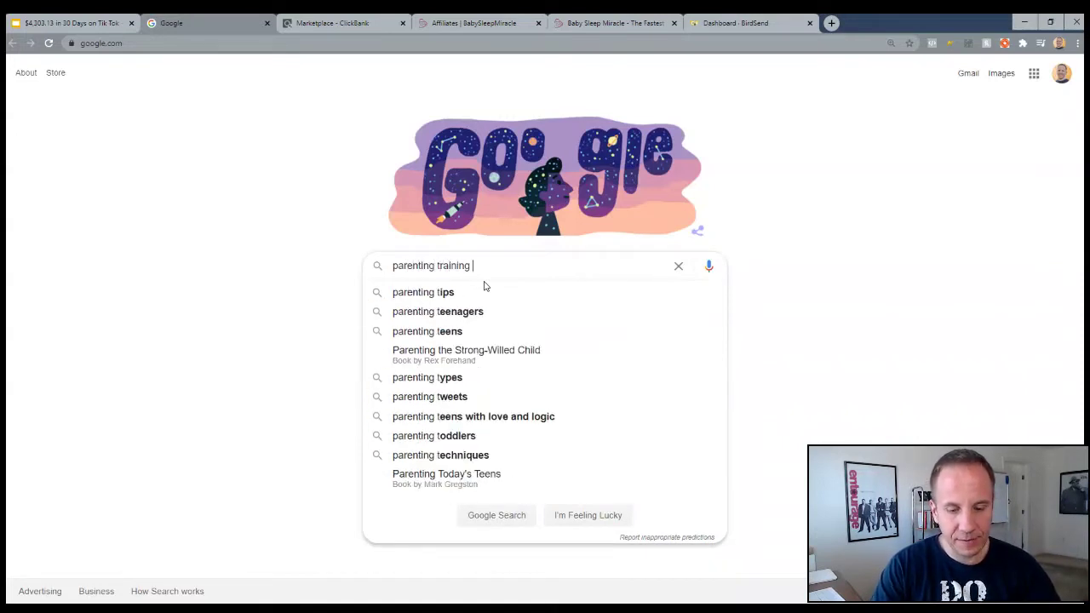
pyautogui.write(' + affiliate programss')
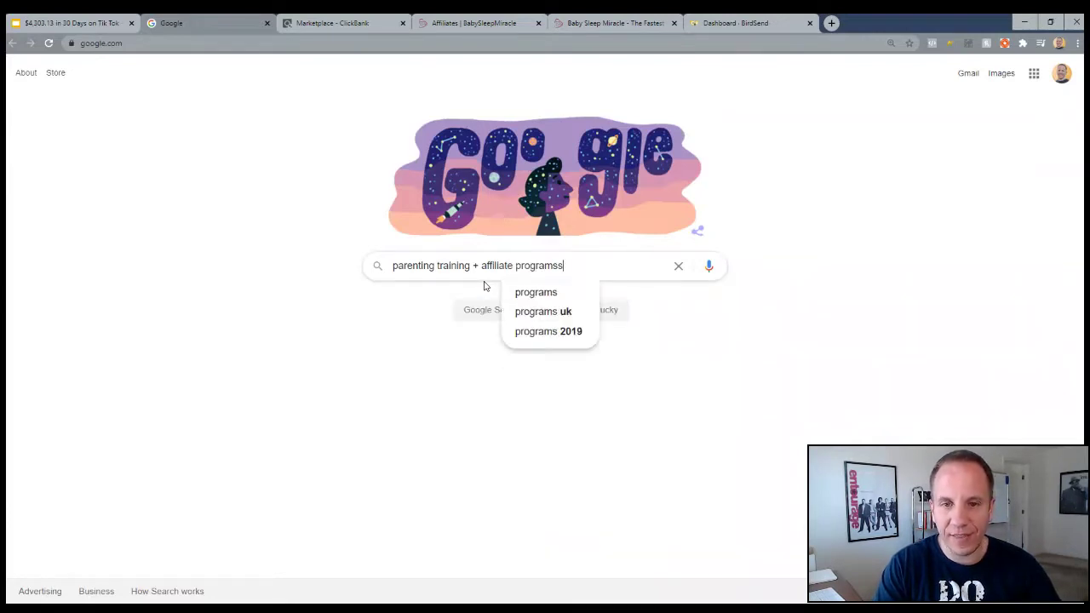
pyautogui.press('Return')
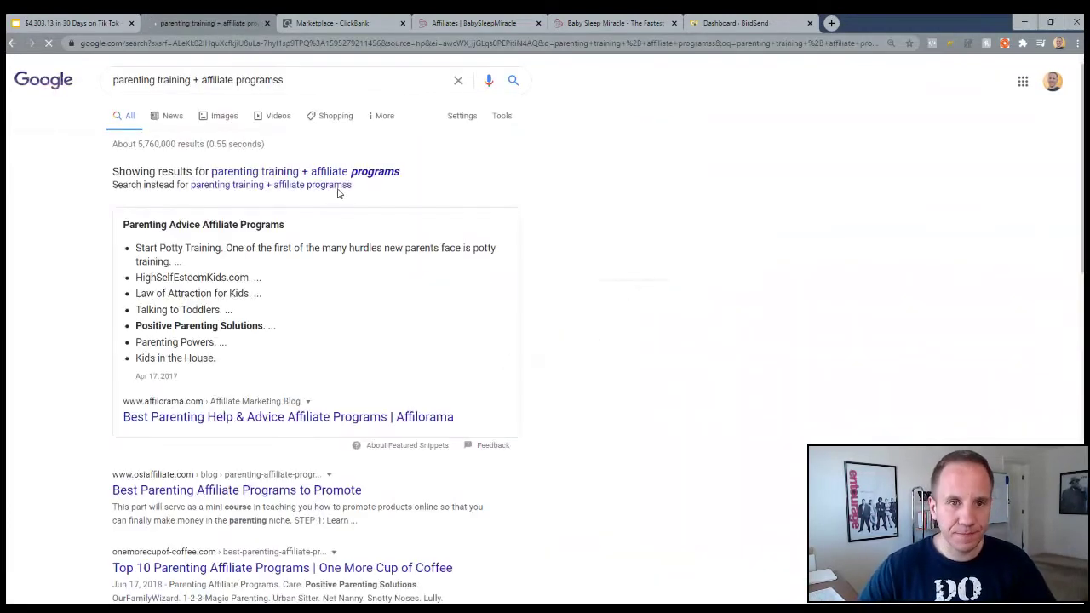
pyautogui.click(371, 173)
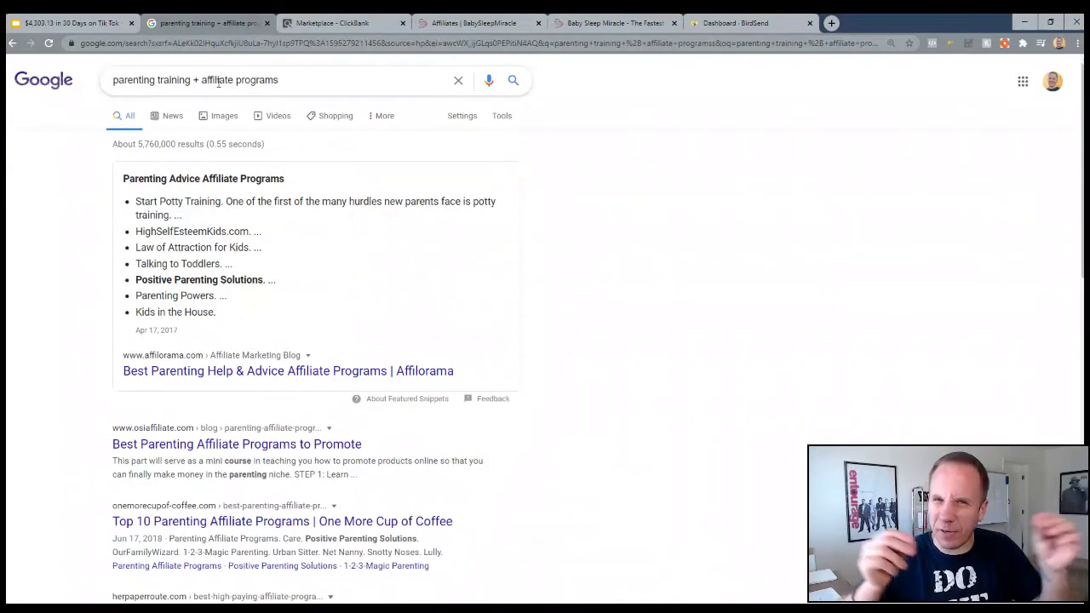
# Review the search results and compare them with the ClickBank parenting listings
pyautogui.scroll(-2, 213, 221)
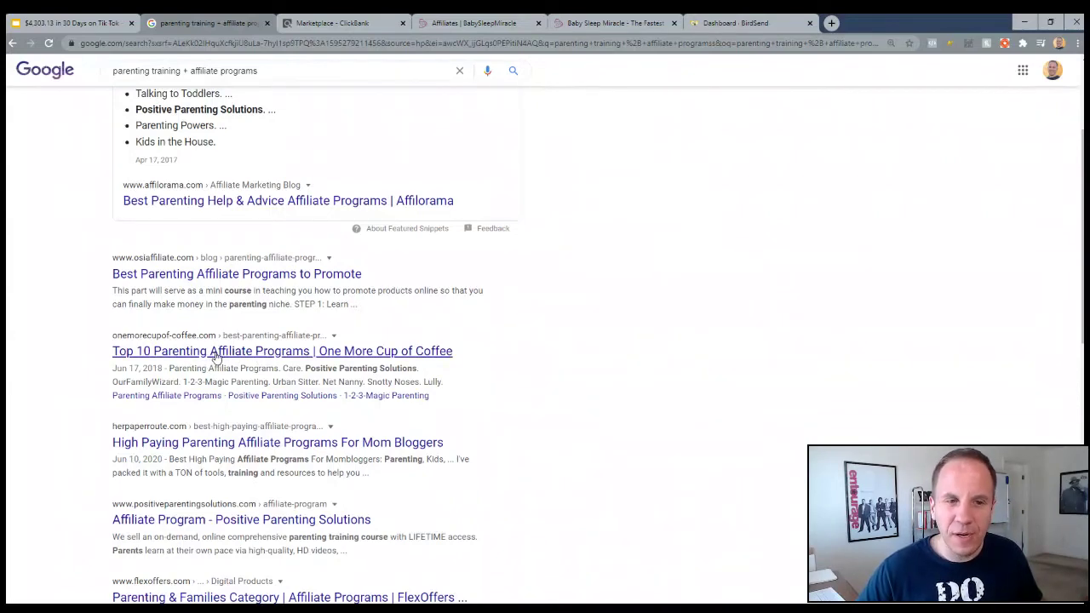
pyautogui.scroll(-3, 172, 367)
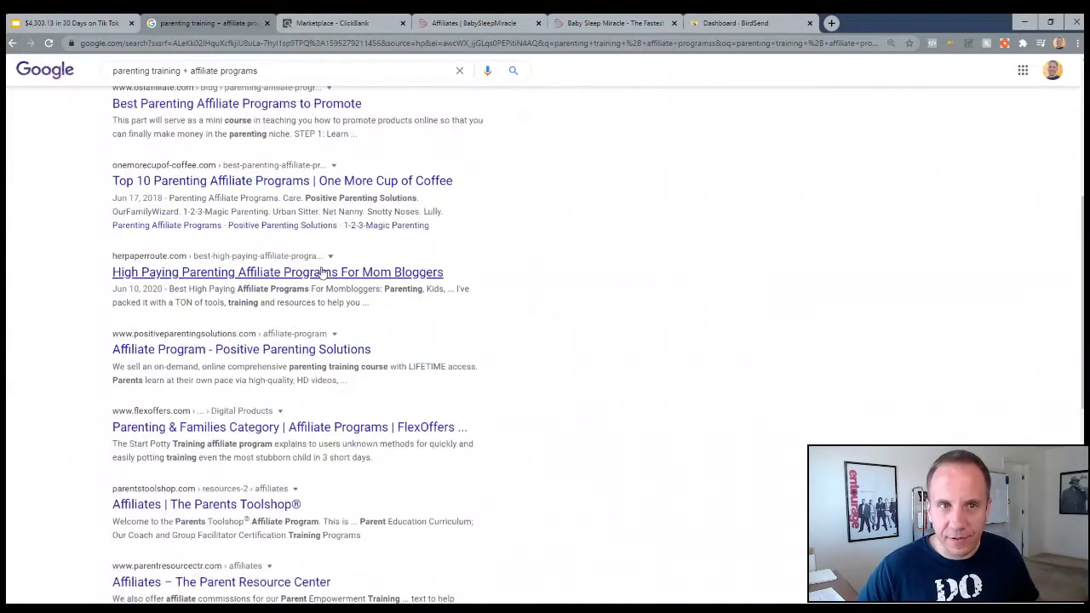
pyautogui.click(357, 21)
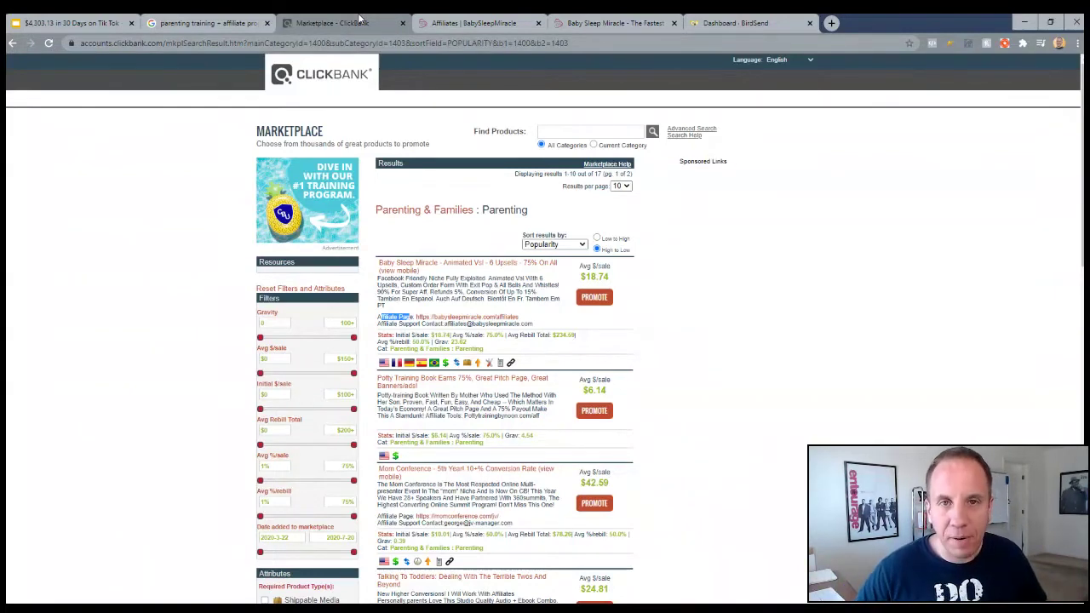
pyautogui.click(183, 21)
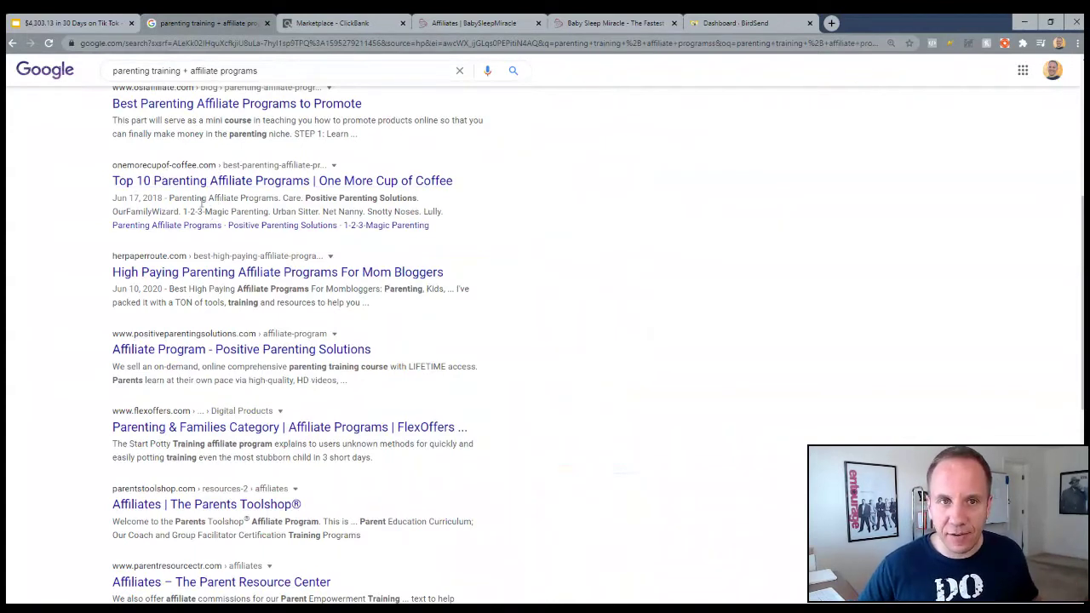
pyautogui.click(315, 23)
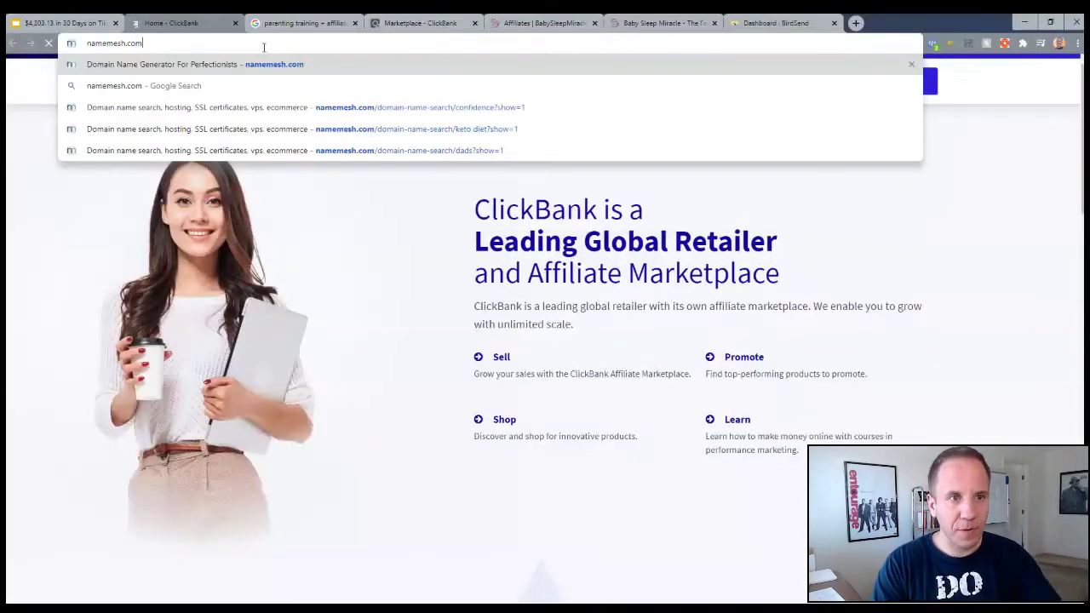
# Generate NameMesh domain ideas for 'parenting' and close the Bluehost pop-up tab
pyautogui.press('Return')
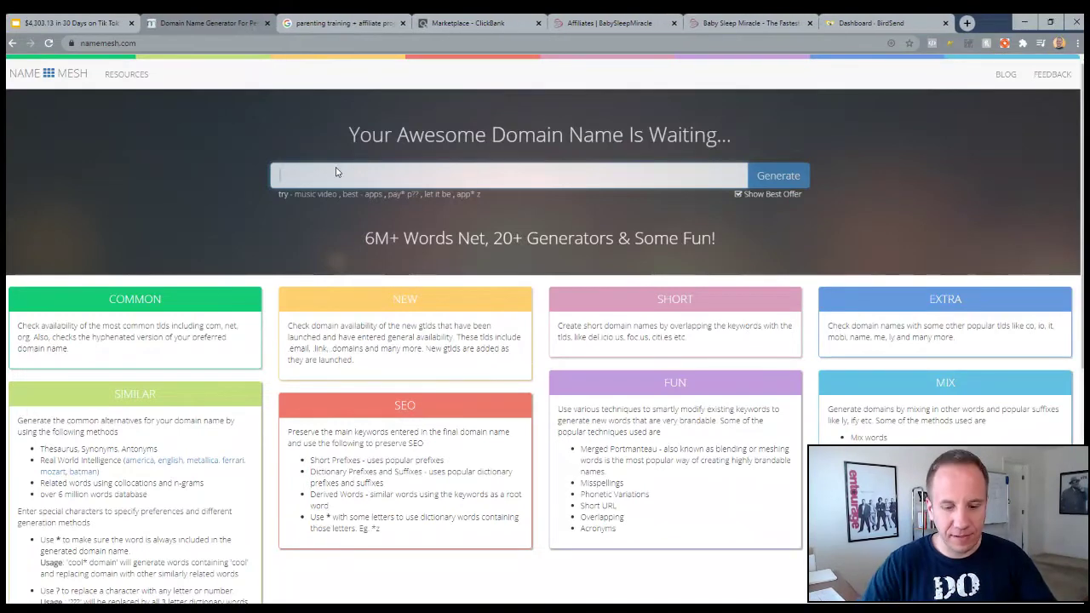
pyautogui.write('pa')
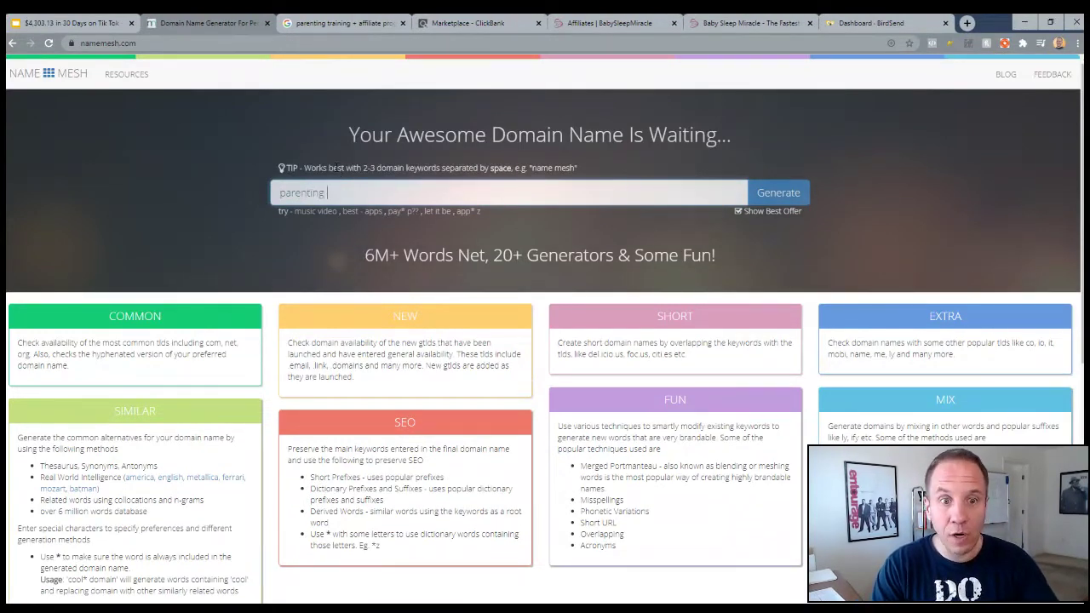
pyautogui.write('renting')
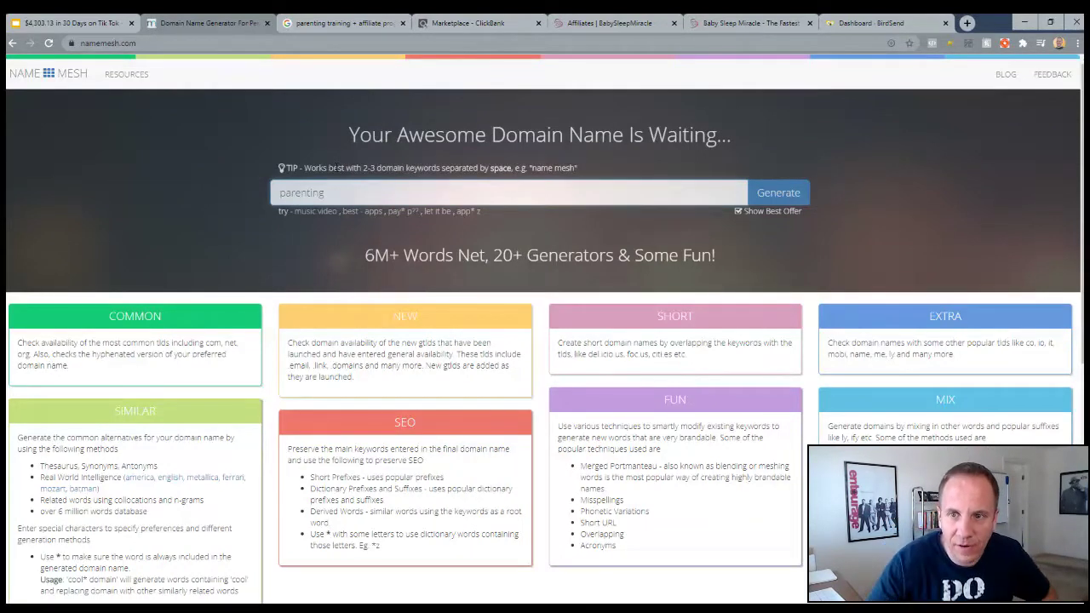
pyautogui.click(778, 192)
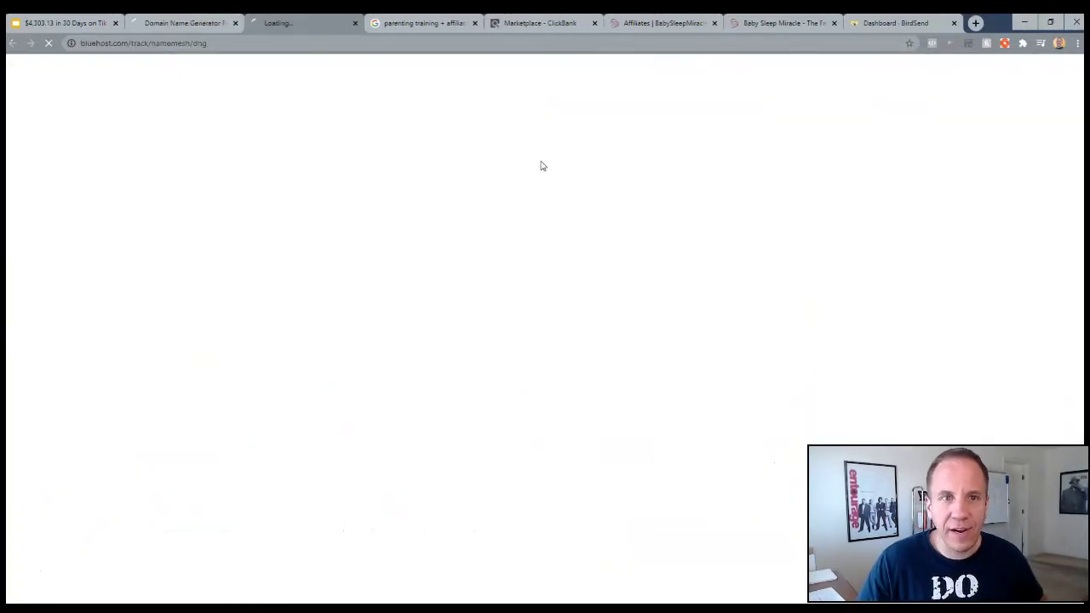
pyautogui.click(356, 26)
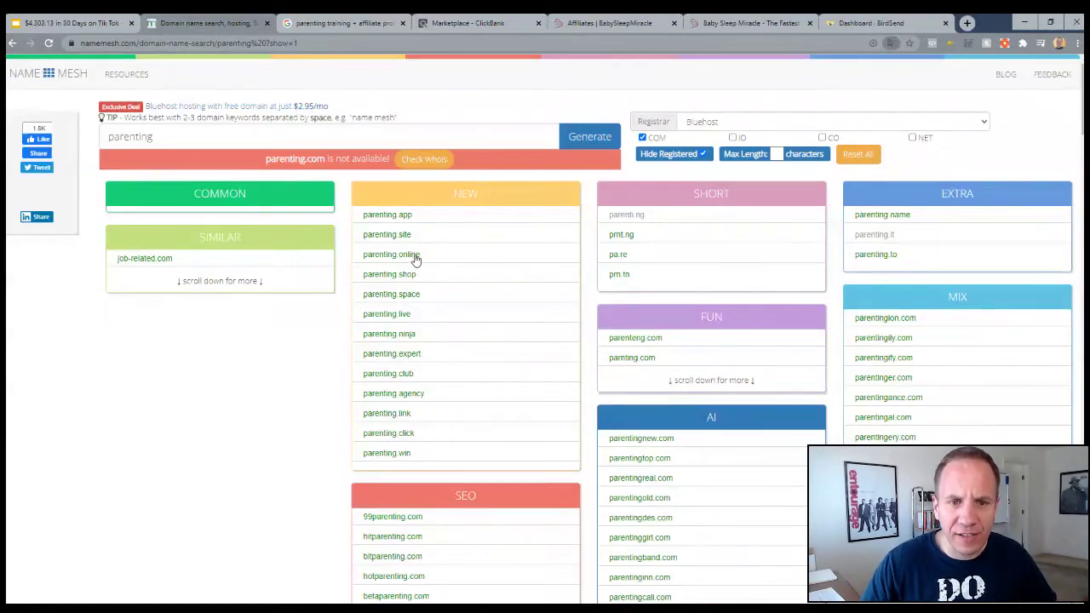
# Scroll through the NameMesh domain suggestions for 'parenting'
pyautogui.scroll(-1, 465, 452)
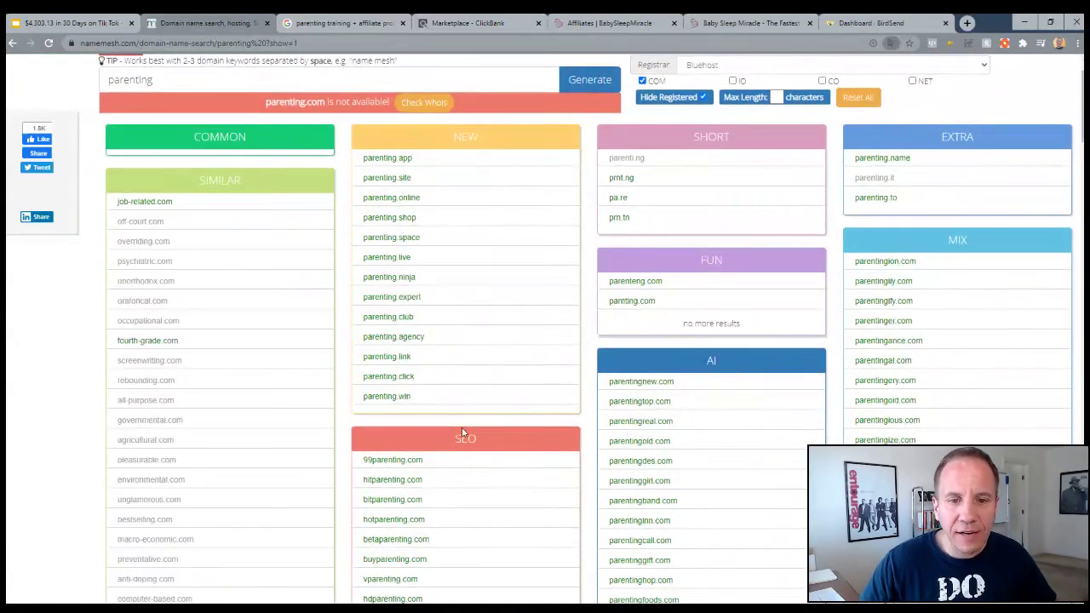
pyautogui.moveTo(455, 439); pyautogui.dragTo(477, 439)
pyautogui.scroll(-3, 485, 313)
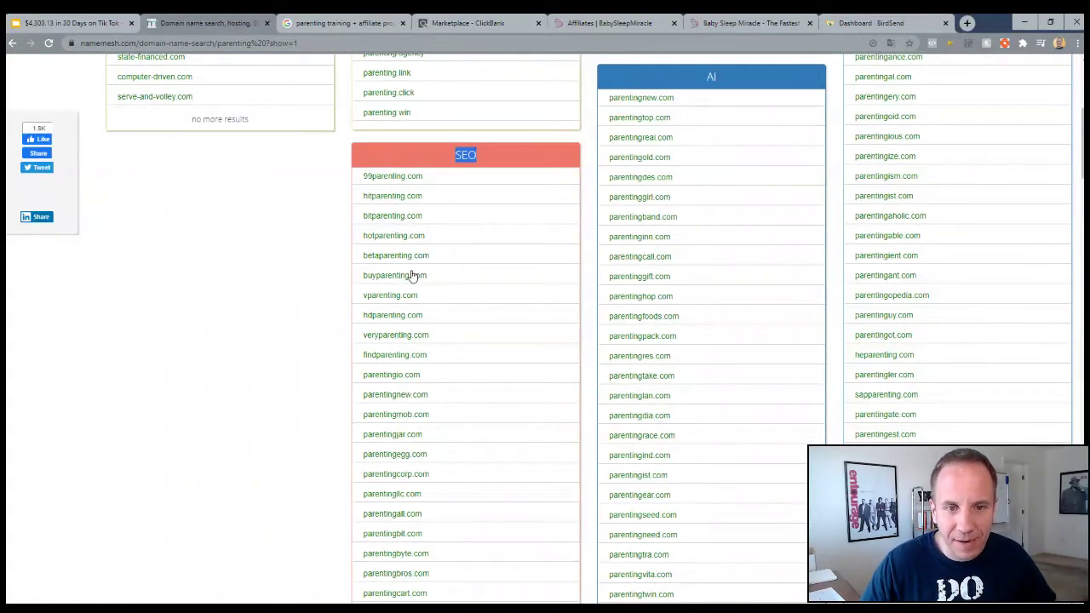
pyautogui.scroll(-1, 437, 287)
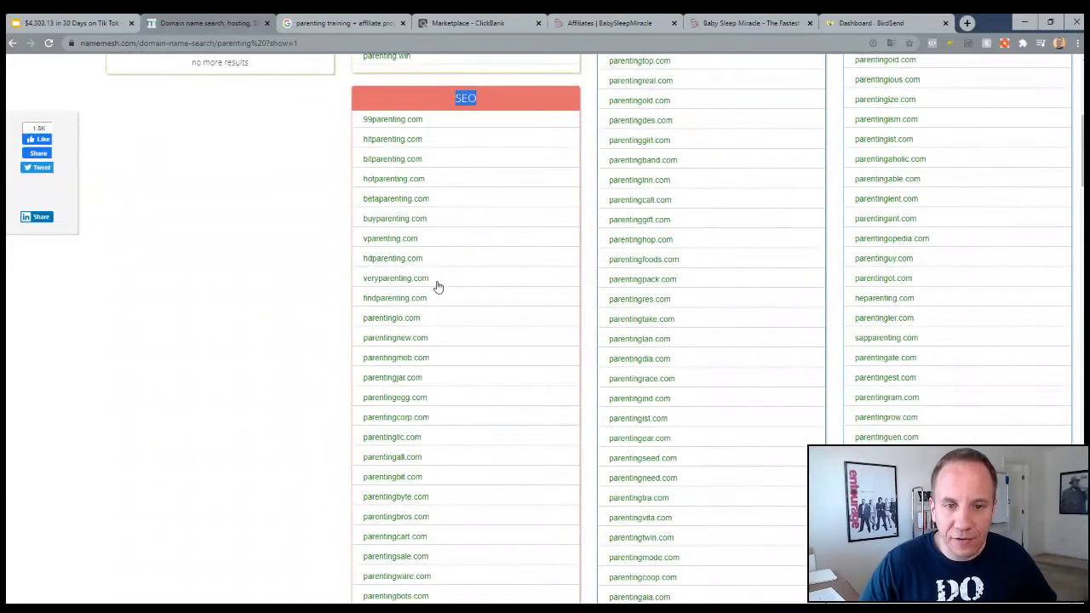
pyautogui.scroll(-1, 437, 287)
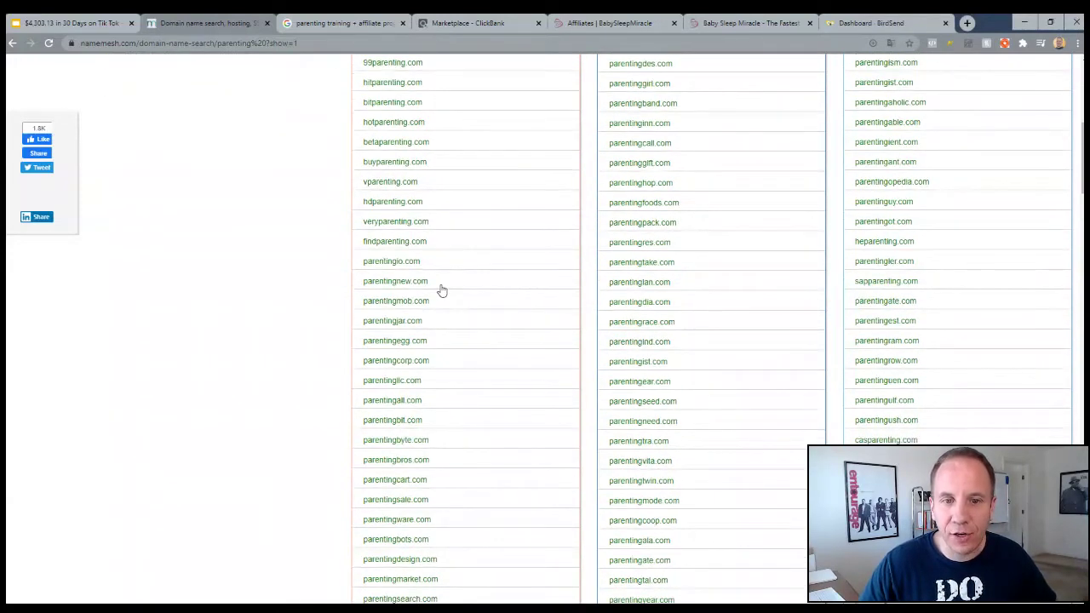
pyautogui.scroll(-1, 444, 283)
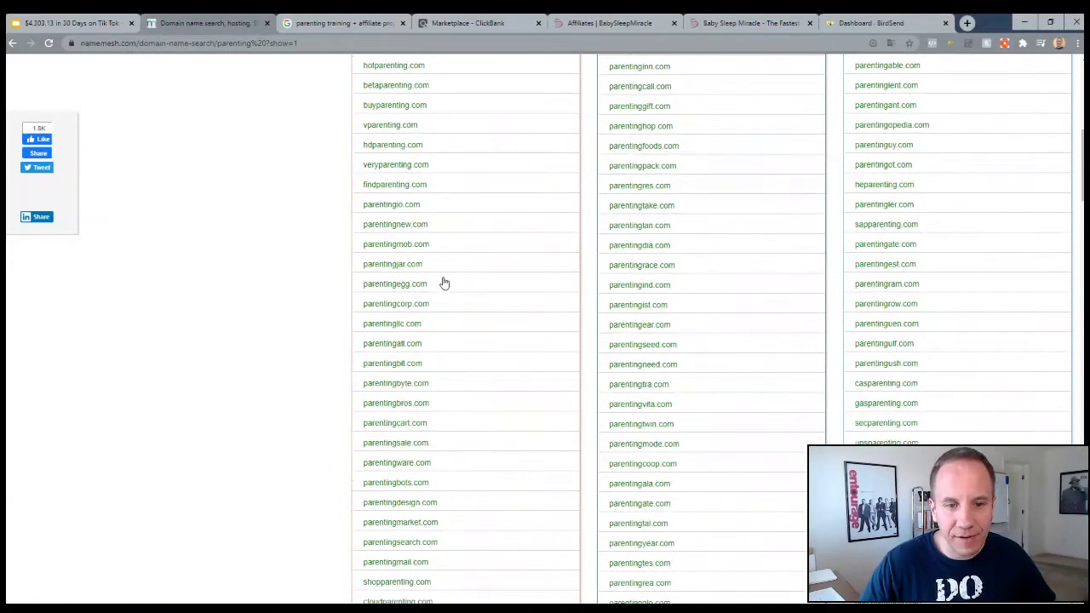
pyautogui.scroll(-1, 444, 283)
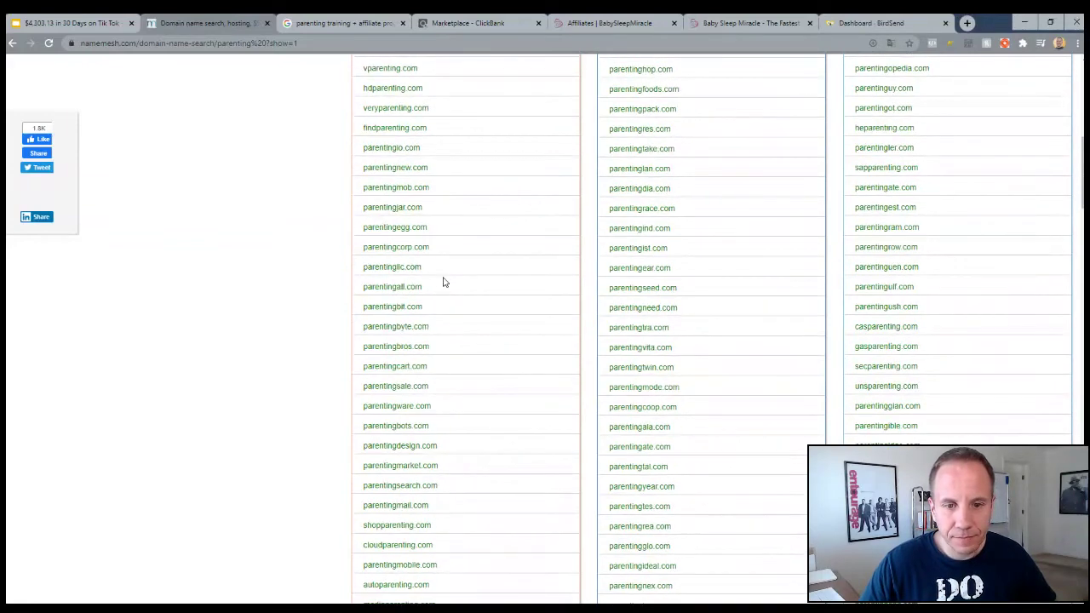
pyautogui.scroll(-1, 443, 283)
pyautogui.scroll(-1, 443, 283)
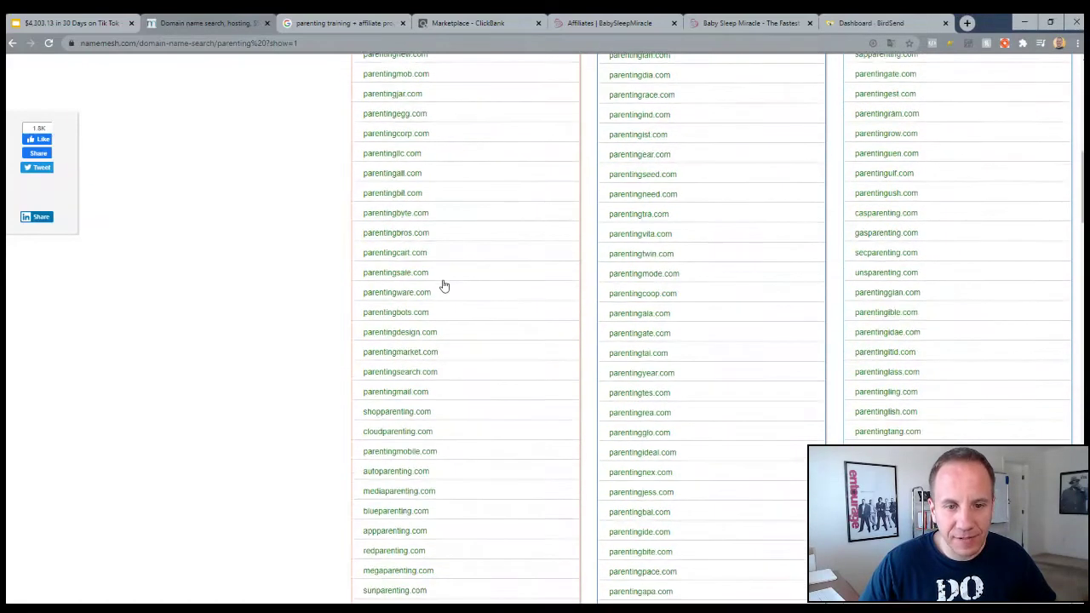
pyautogui.scroll(-1, 443, 286)
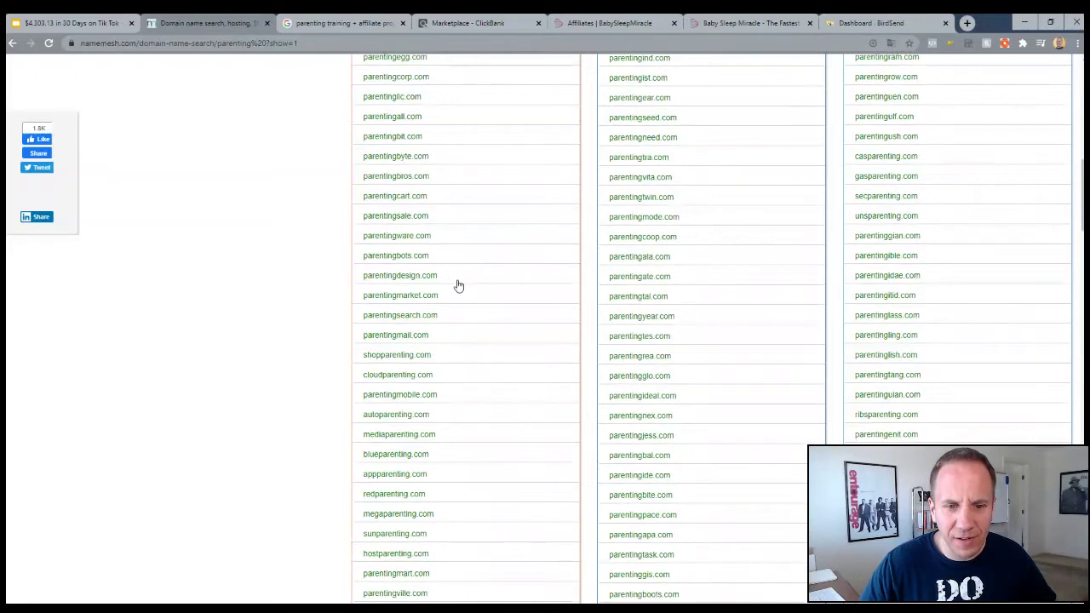
pyautogui.scroll(-1, 458, 286)
pyautogui.scroll(-2, 458, 286)
pyautogui.scroll(-1, 458, 285)
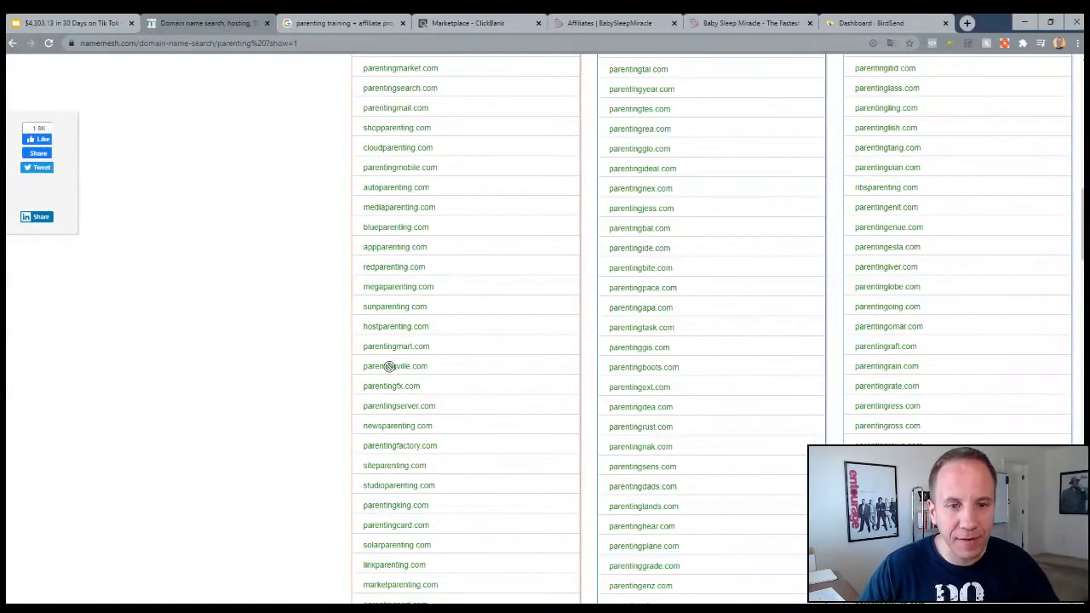
# Search Google for 'namecheap' in the Google tab
pyautogui.click(306, 23)
pyautogui.click(303, 43)
pyautogui.write('namecheap')
pyautogui.press('Return')
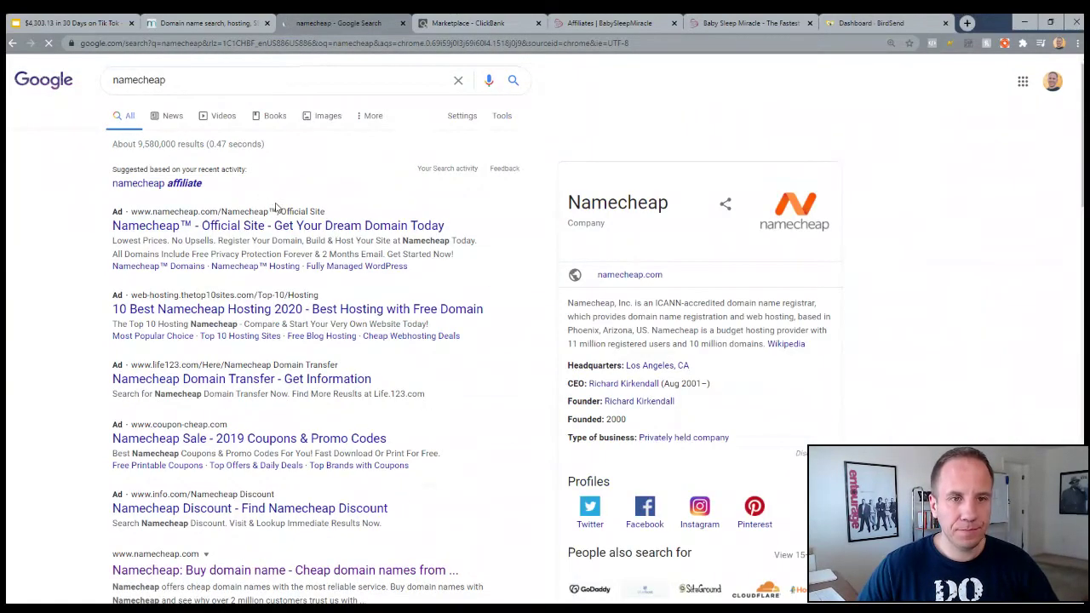
# Open the official Namecheap site and check whether parentingville.com is available
pyautogui.scroll(-4, 199, 333)
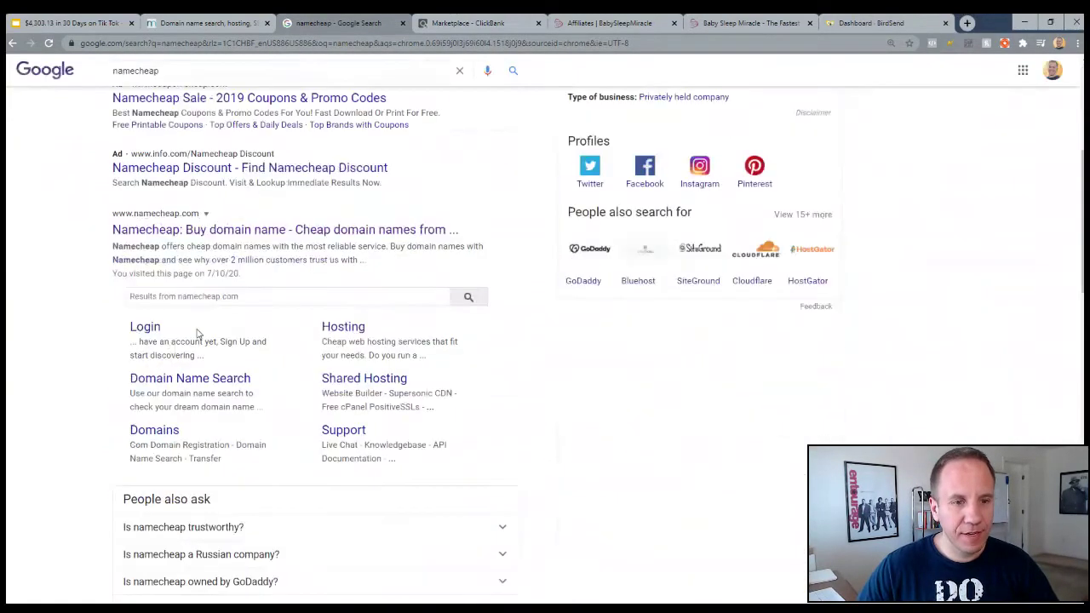
pyautogui.click(227, 228)
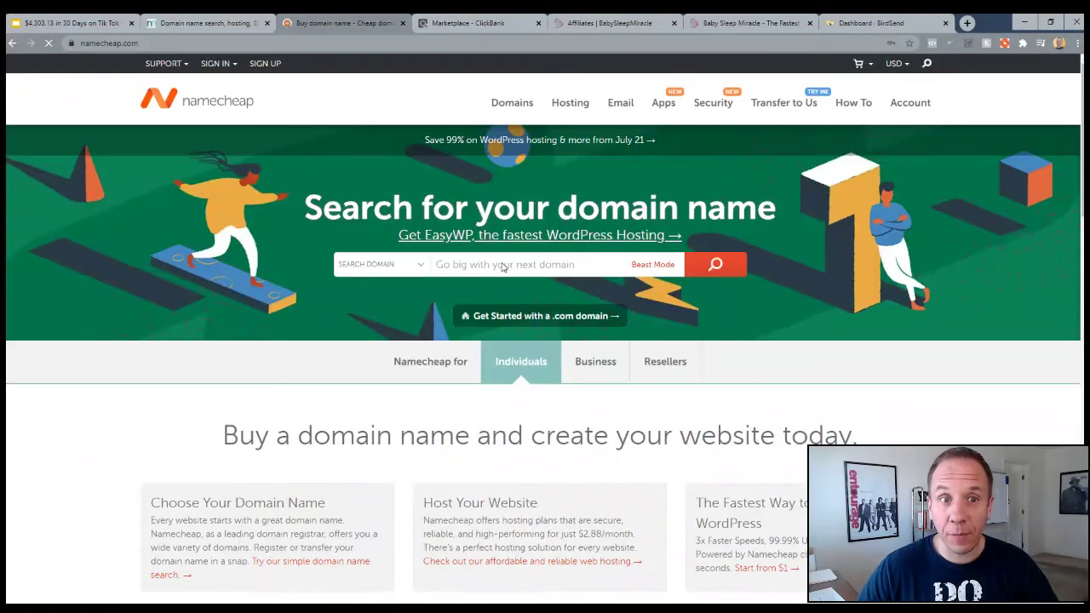
pyautogui.click(483, 263)
pyautogui.write('ba')
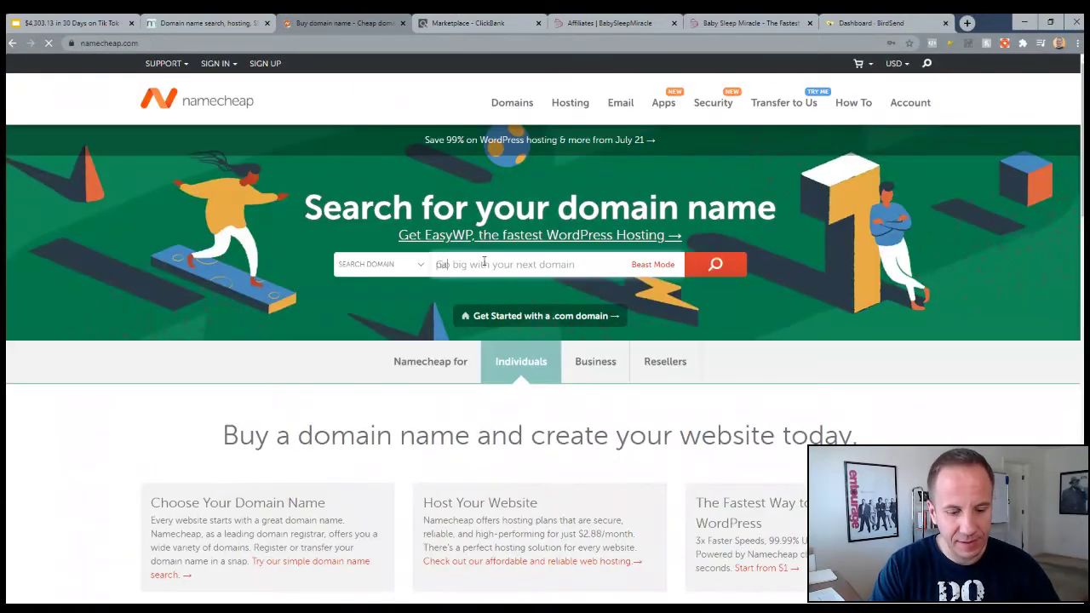
pyautogui.write('rentingville.com')
pyautogui.click(714, 265)
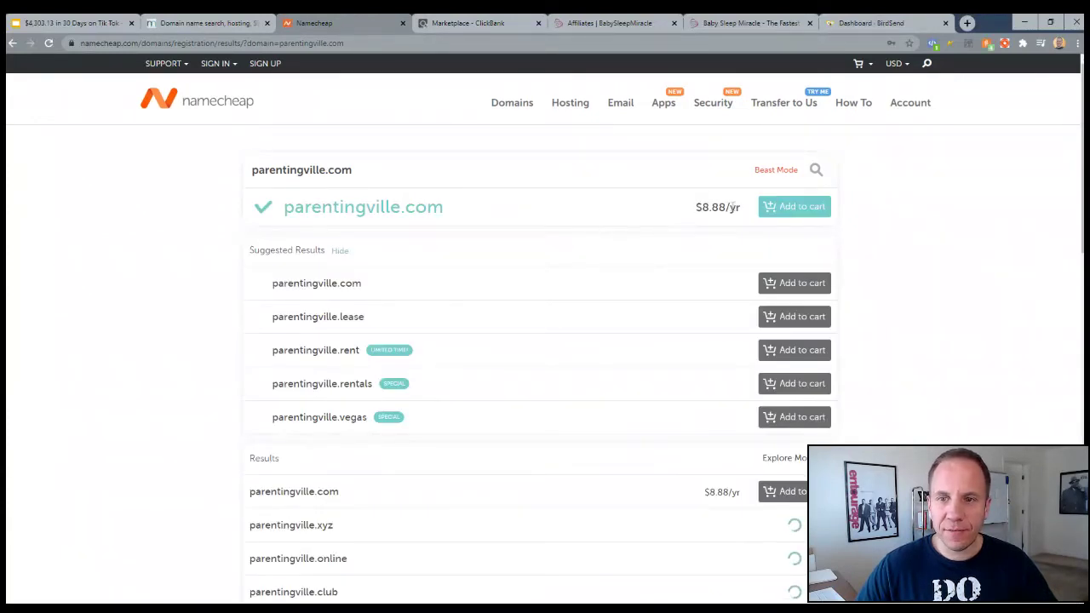
# Highlight parentingville.com and its $8.88/yr price, then return to the slide deck
pyautogui.moveTo(696, 207); pyautogui.dragTo(737, 207)
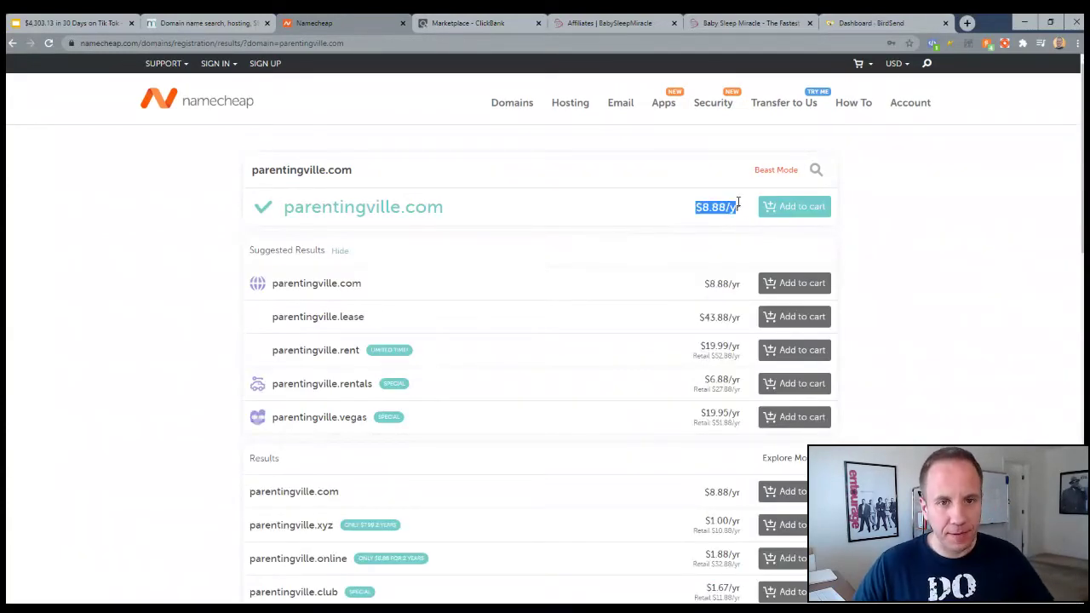
pyautogui.moveTo(286, 208); pyautogui.dragTo(443, 208)
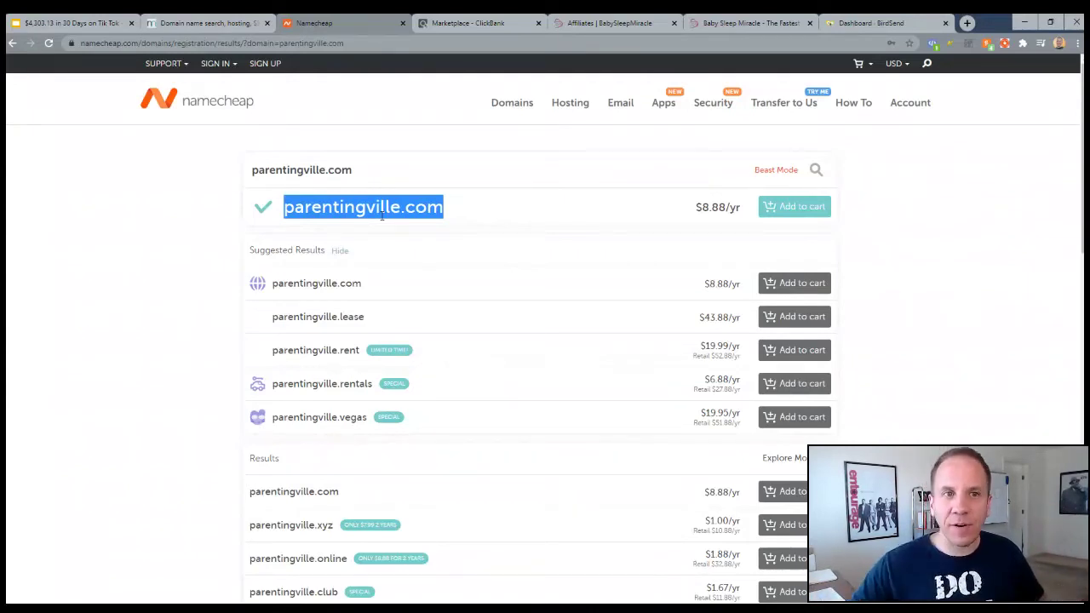
pyautogui.click(69, 23)
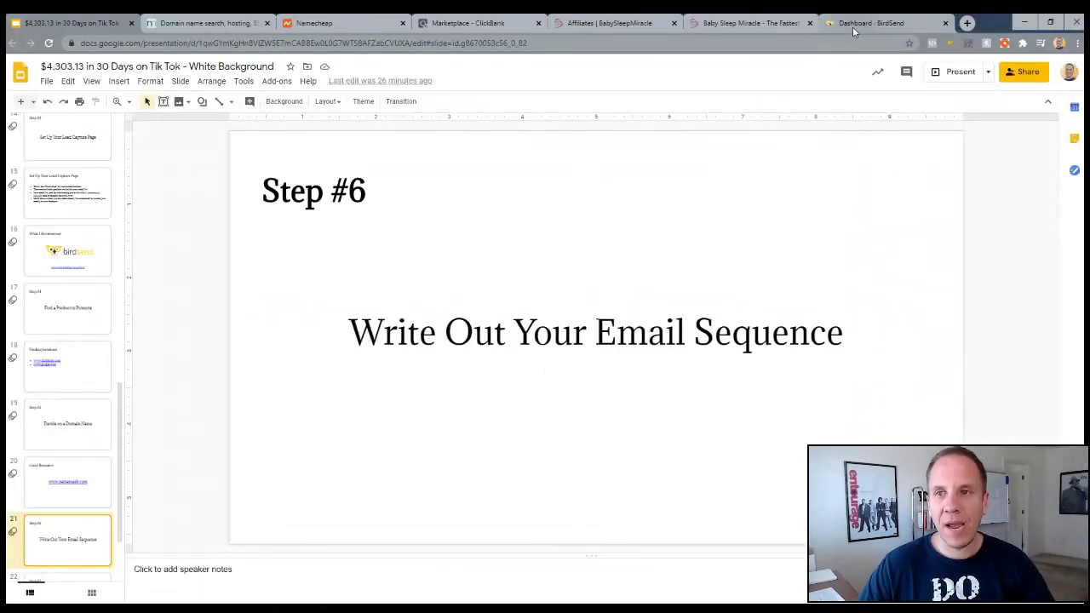
# Create a new BirdSend automation sequence named 'Baby Sleep miracle'
pyautogui.click(852, 27)
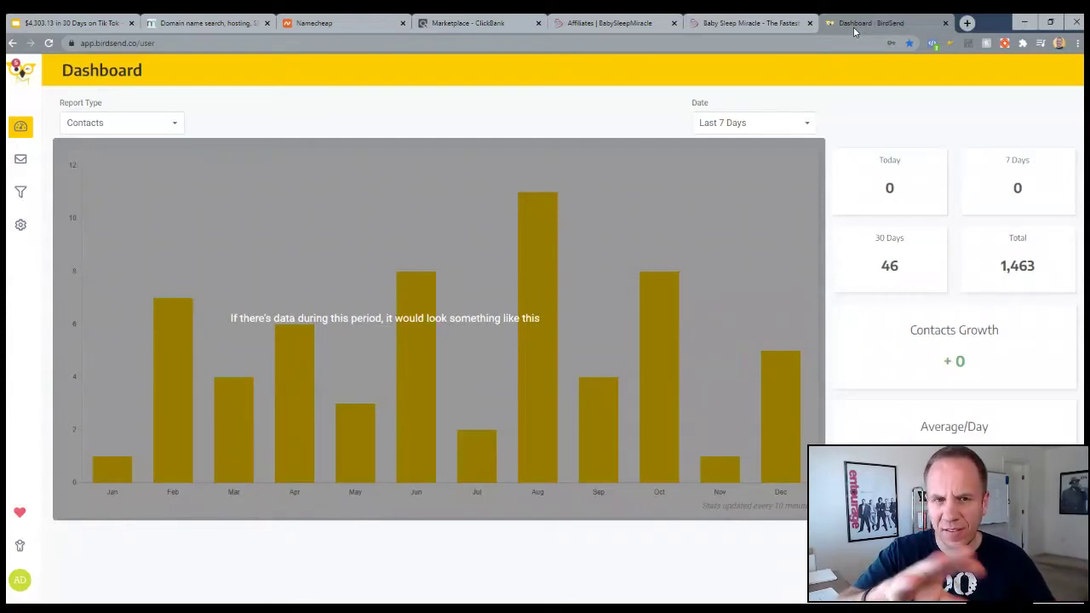
pyautogui.click(19, 170)
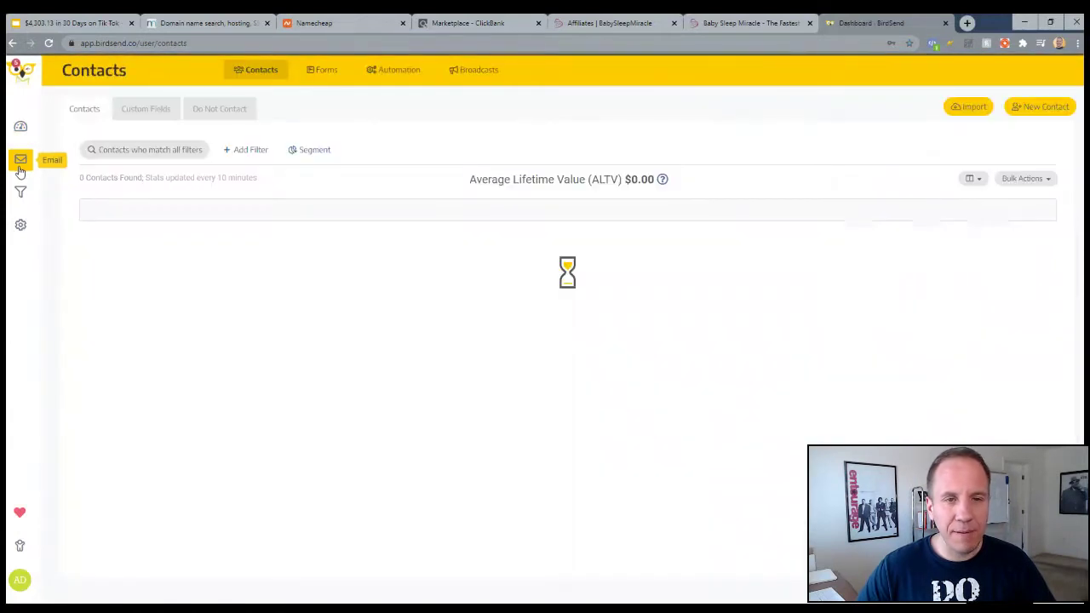
pyautogui.click(394, 75)
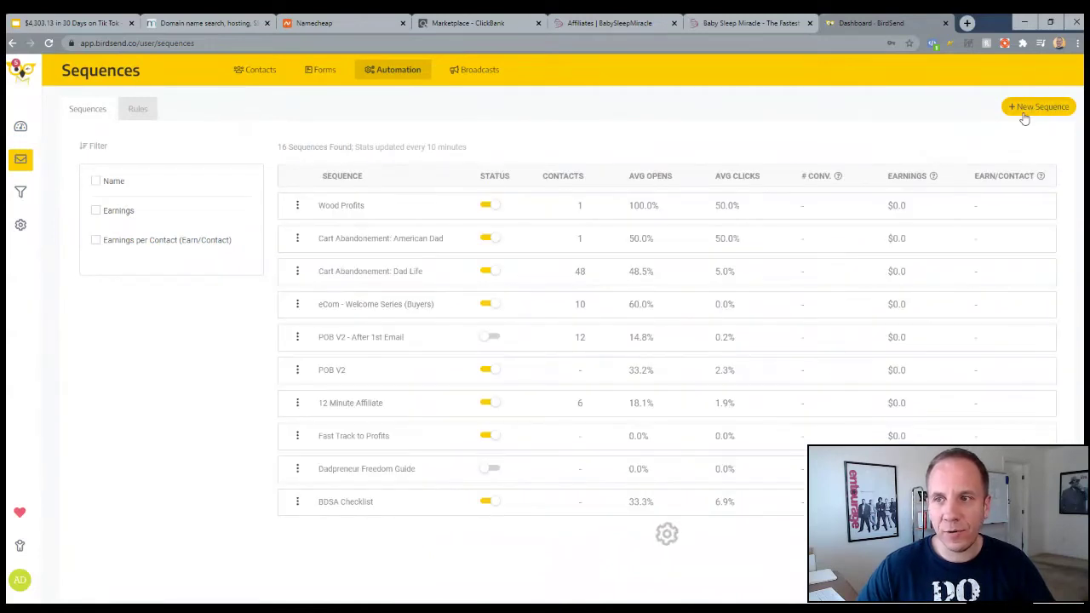
pyautogui.click(1025, 114)
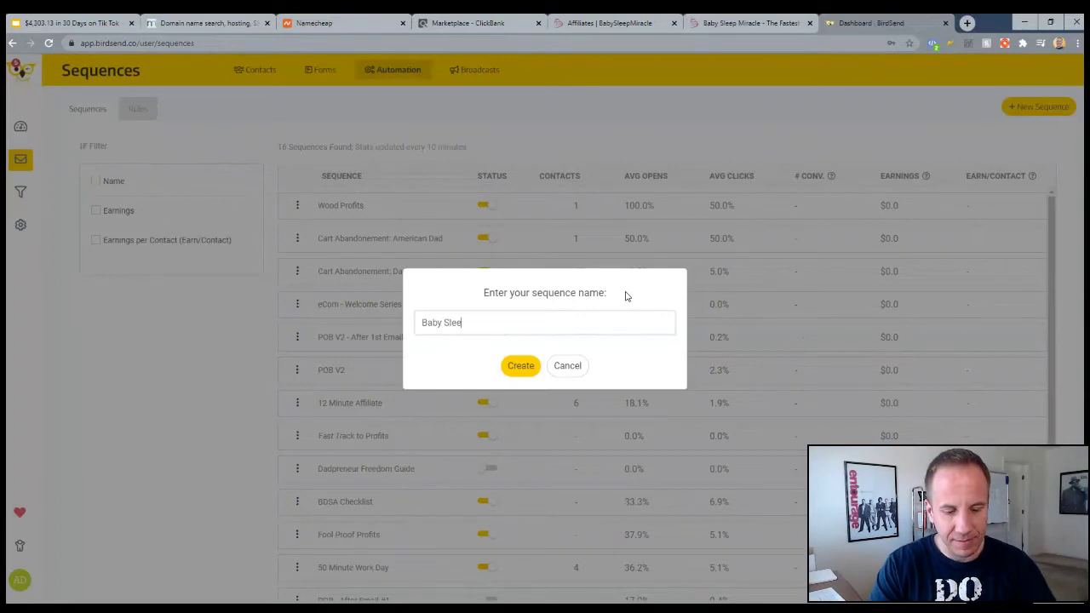
pyautogui.write('Baby Sleep miracle')
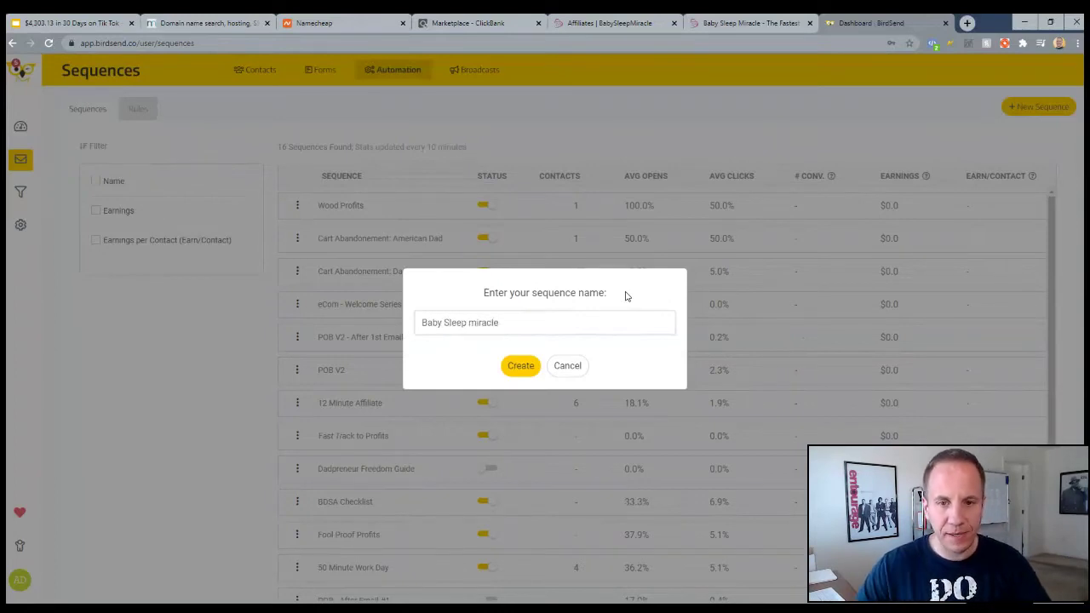
pyautogui.click(523, 366)
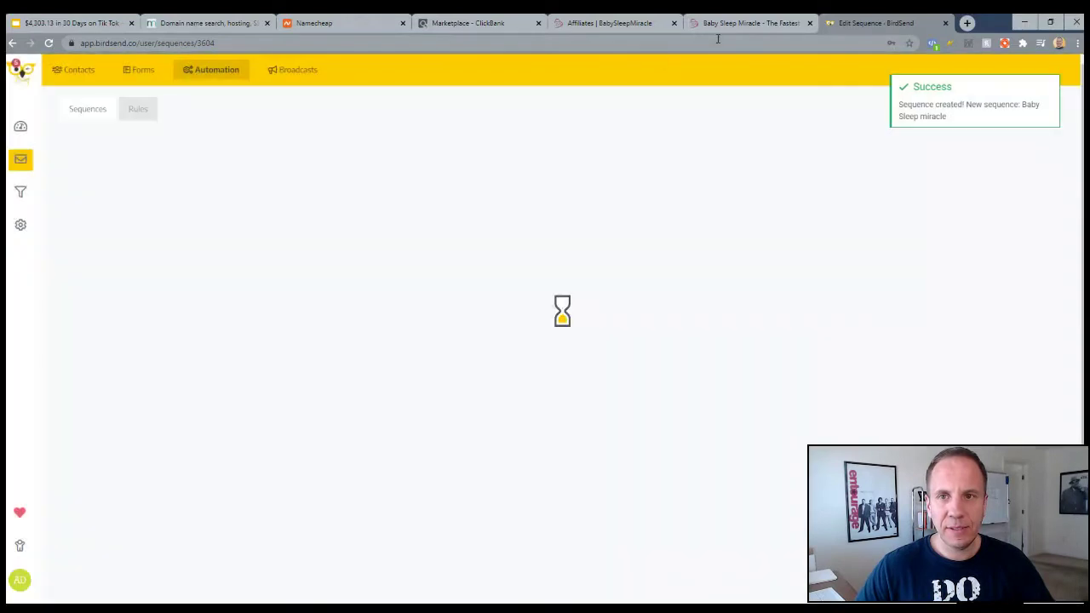
# Paste the first swipe's subject 'Weird Noise Instantly Puts Babies to Sleep' into the email Subject
pyautogui.click(727, 27)
pyautogui.click(598, 26)
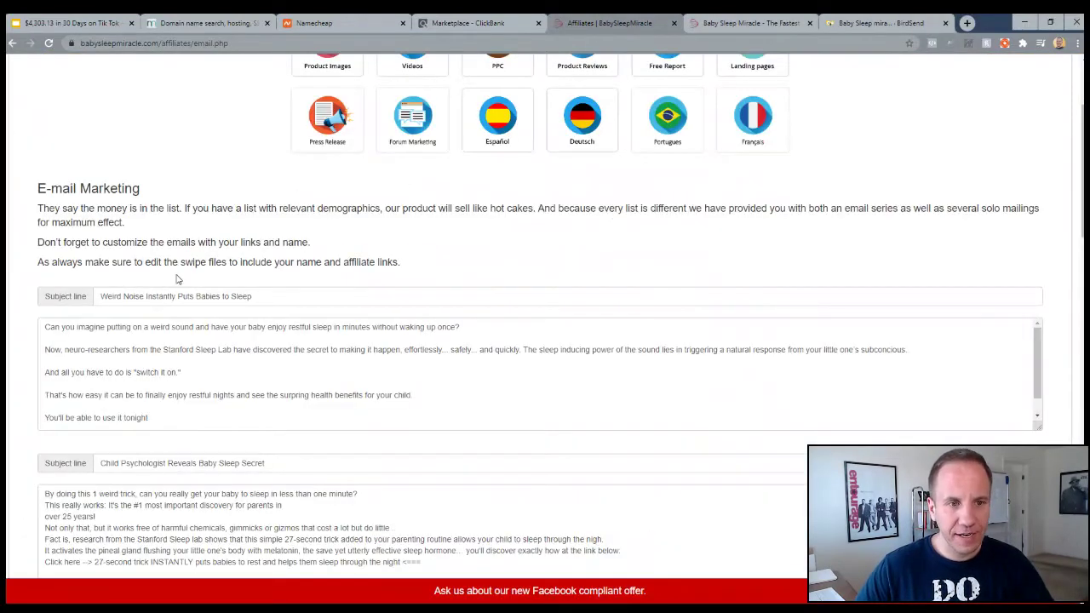
pyautogui.moveTo(64, 191); pyautogui.dragTo(141, 189)
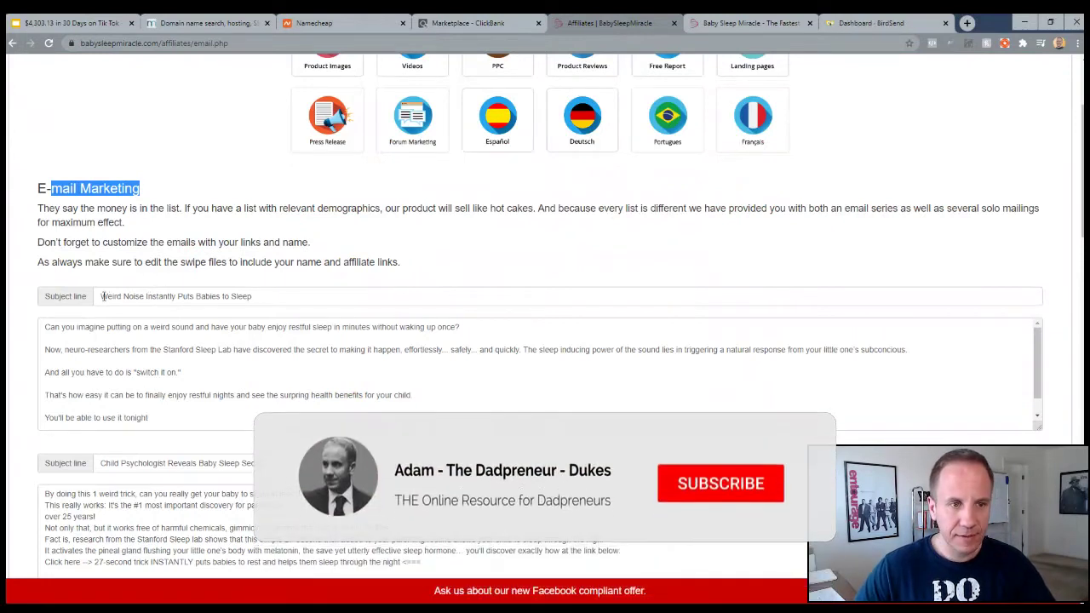
pyautogui.moveTo(101, 297); pyautogui.dragTo(253, 299)
pyautogui.hotkey('ctrl', 'c')
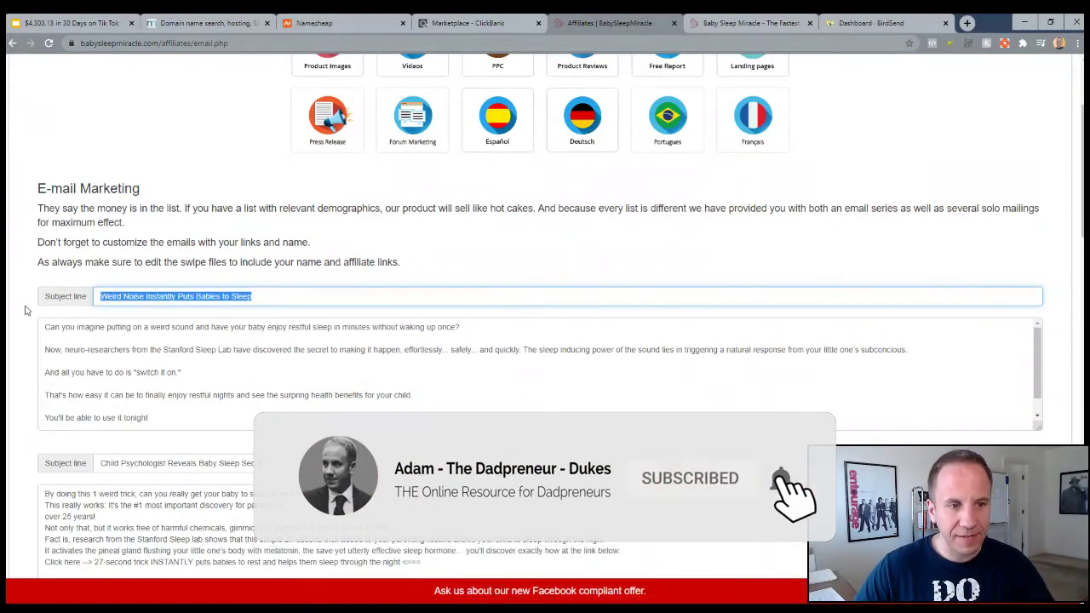
pyautogui.moveTo(885, 23); pyautogui.dragTo(709, 23)
pyautogui.click(176, 380)
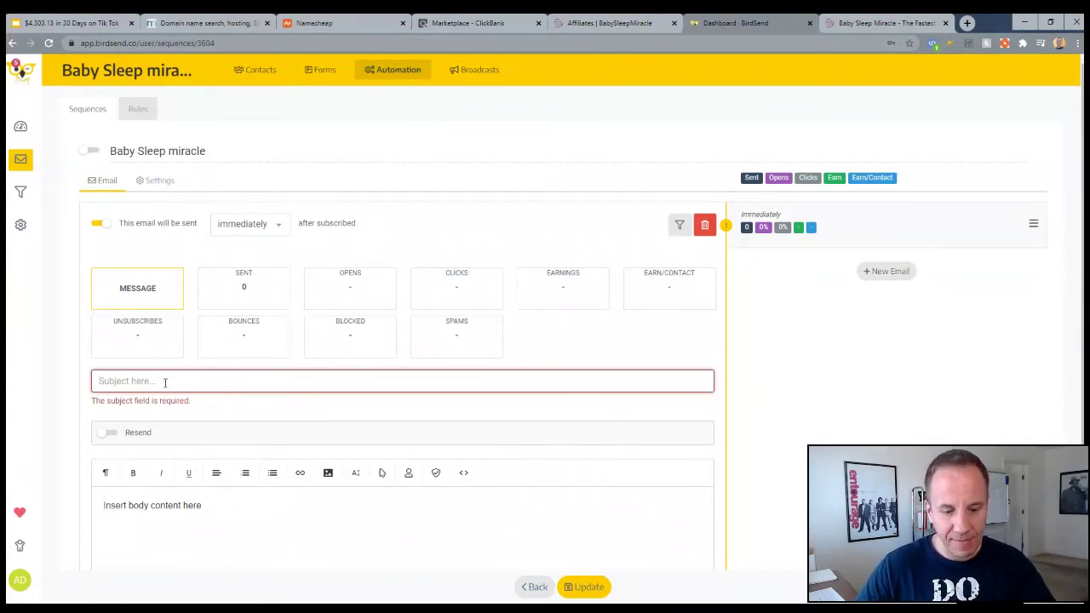
pyautogui.hotkey('ctrl', 'v')
# Turn on resending to non-openers after 1 day, reusing the same subject line
pyautogui.scroll(-1, 221, 375)
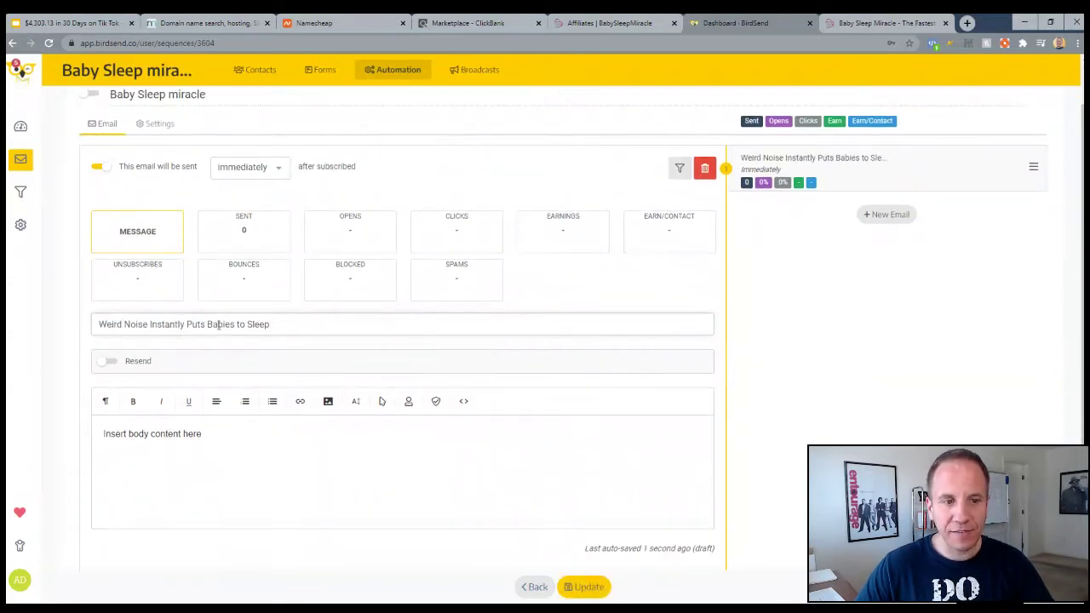
pyautogui.click(107, 361)
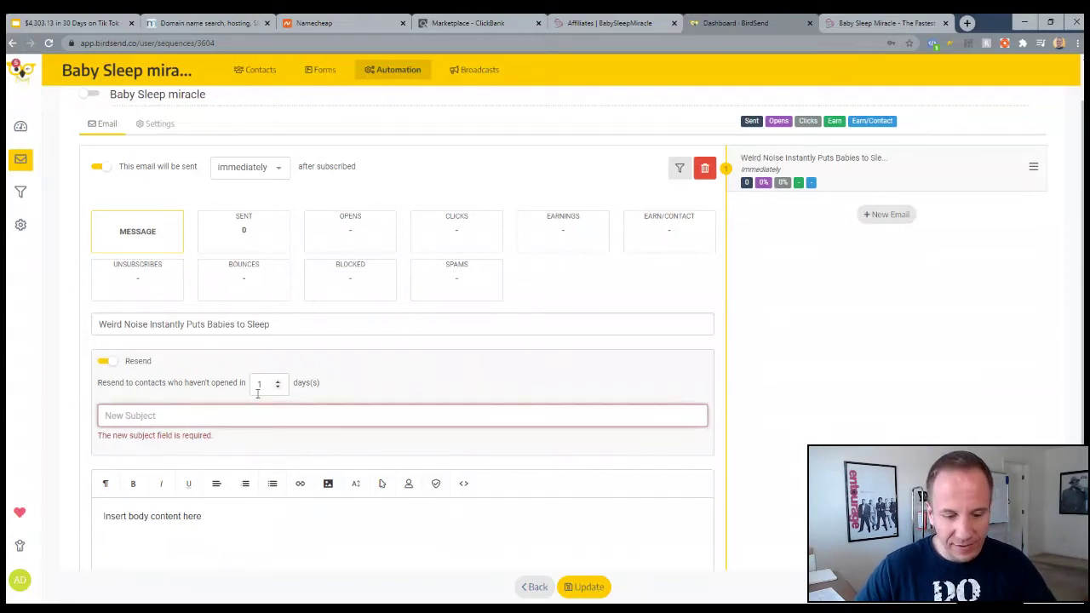
pyautogui.hotkey('ctrl', 'v')
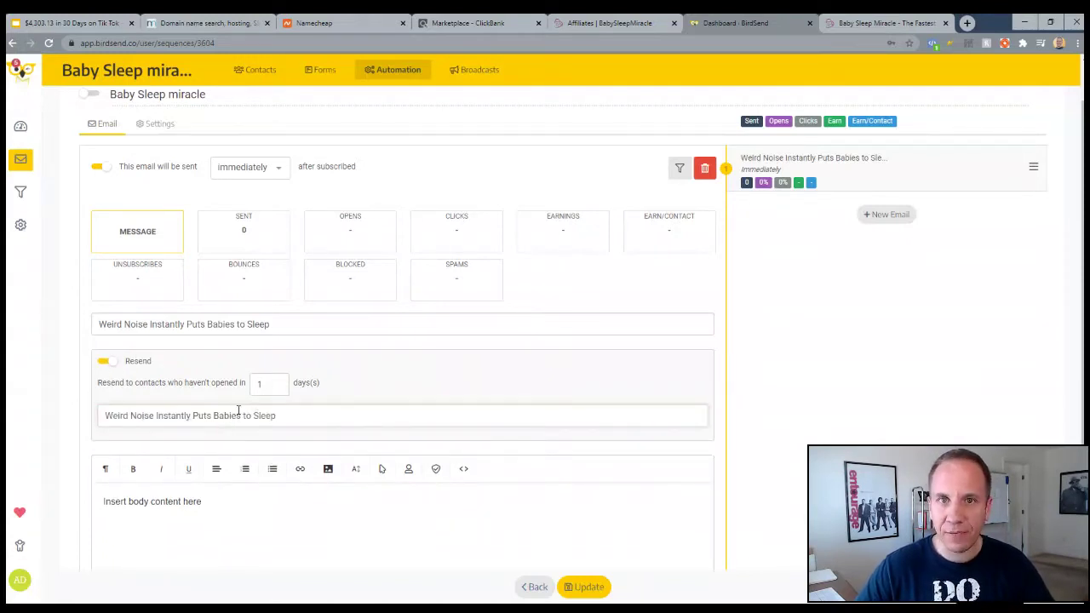
pyautogui.click(604, 27)
pyautogui.tripleClick(171, 297)
# Replace the first email's placeholder body with the copied Weird Noise swipe text
pyautogui.scroll(-2, 422, 182)
pyautogui.click(126, 281)
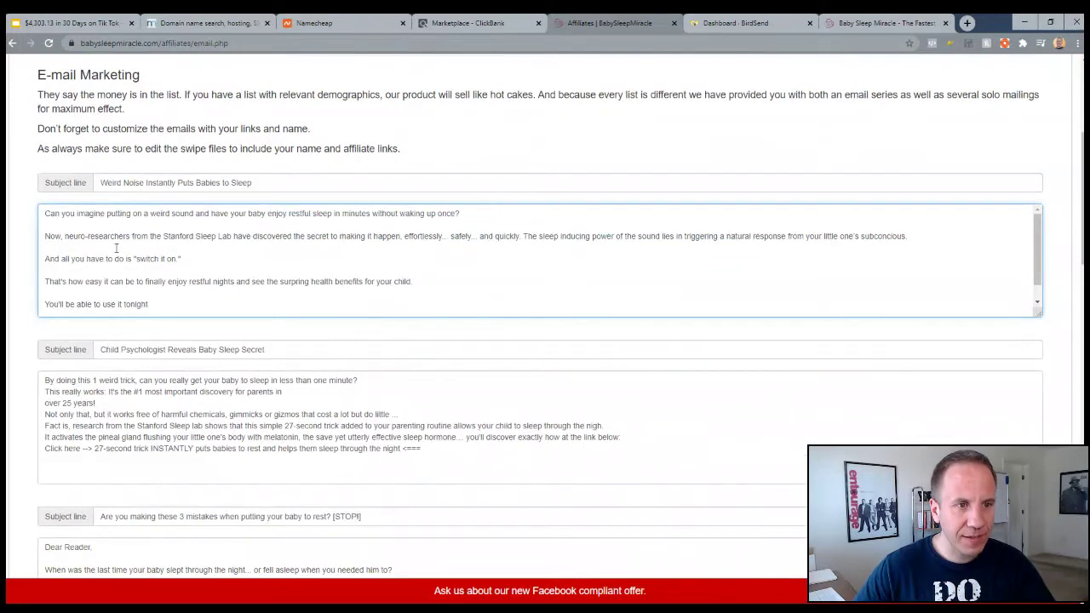
pyautogui.moveTo(45, 213); pyautogui.dragTo(196, 332)
pyautogui.hotkey('ctrl', 'c')
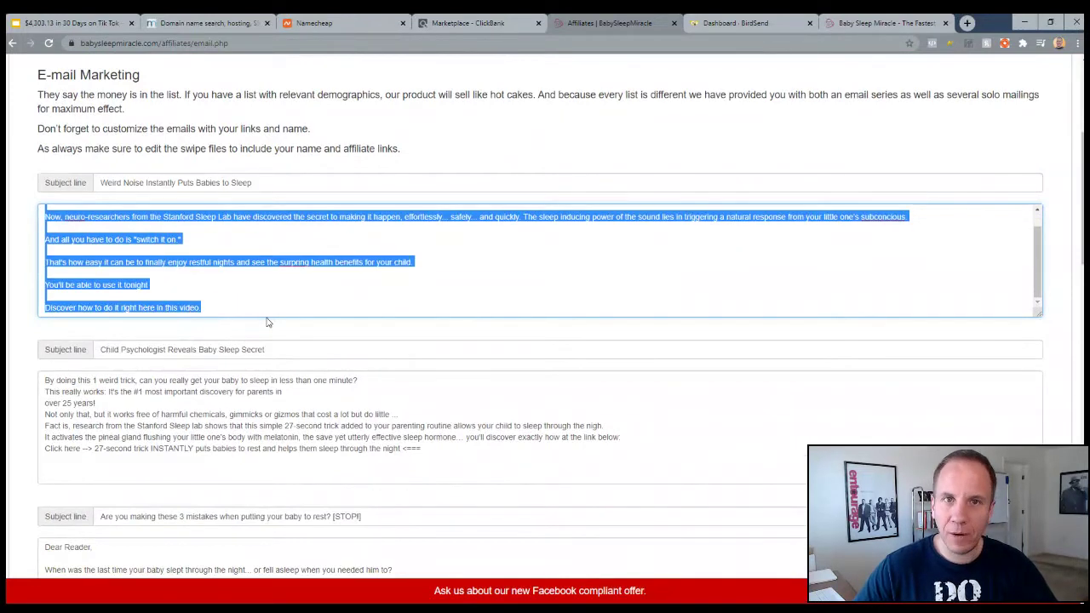
pyautogui.click(710, 28)
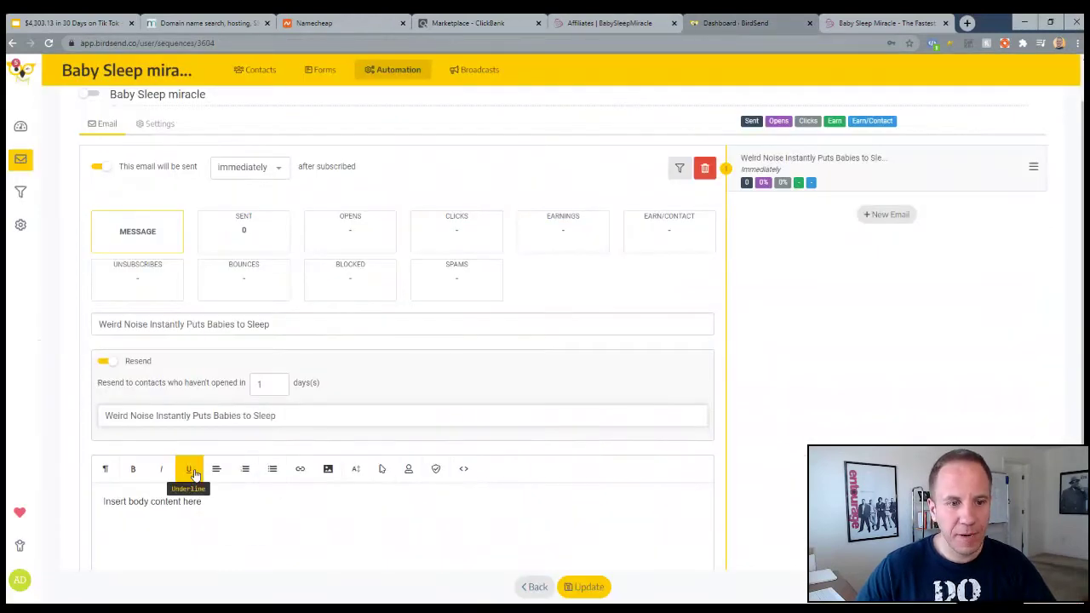
pyautogui.scroll(-3, 235, 414)
pyautogui.hotkey('ctrl', 'a')
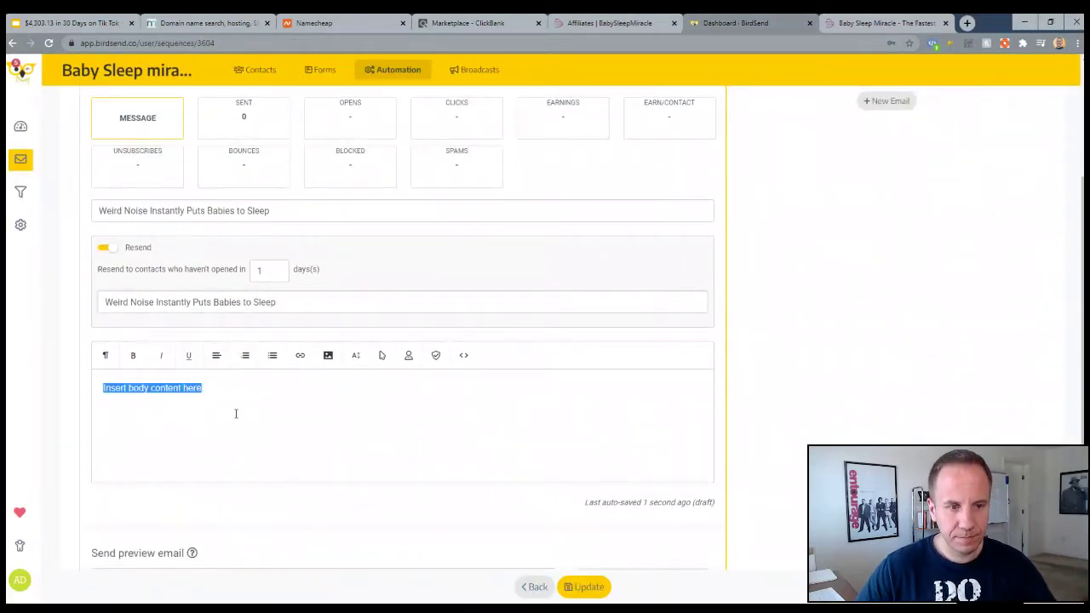
pyautogui.hotkey('ctrl', 'v')
pyautogui.scroll(-1, 236, 414)
pyautogui.scroll(-1, 237, 414)
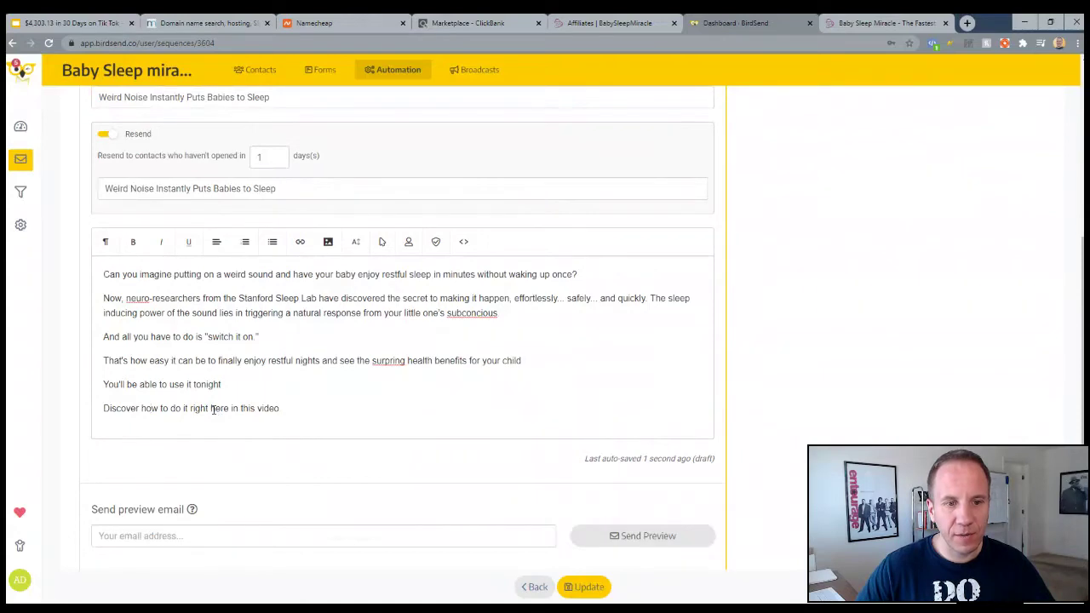
pyautogui.moveTo(105, 408); pyautogui.dragTo(281, 408)
# Bring the affiliate resource center page back up and scroll to its top
pyautogui.click(609, 23)
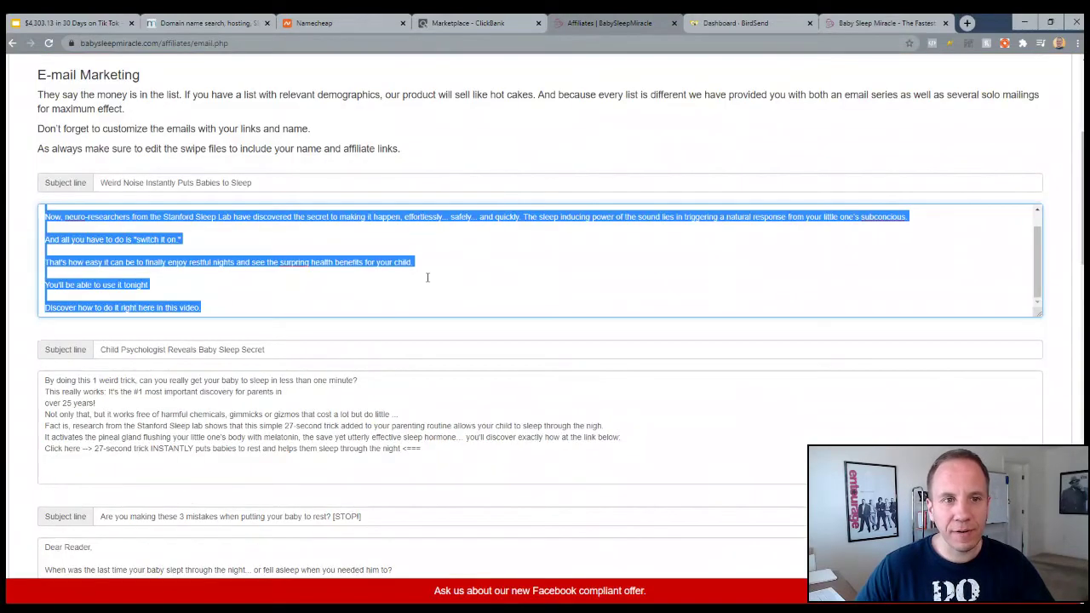
pyautogui.click(482, 162)
pyautogui.scroll(3, 475, 175)
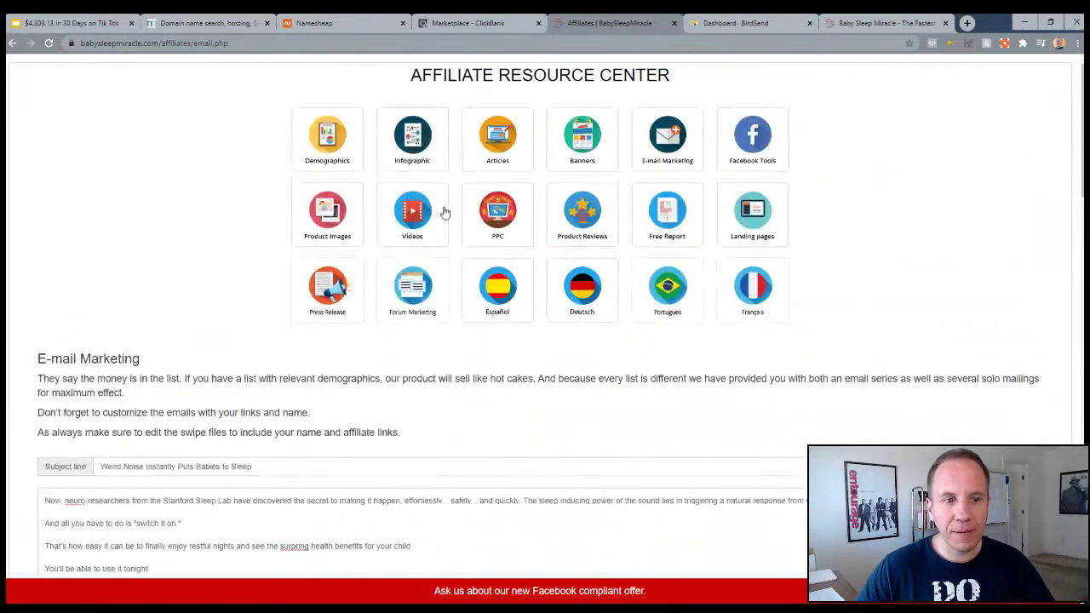
pyautogui.scroll(-3, 444, 214)
pyautogui.scroll(-3, 212, 193)
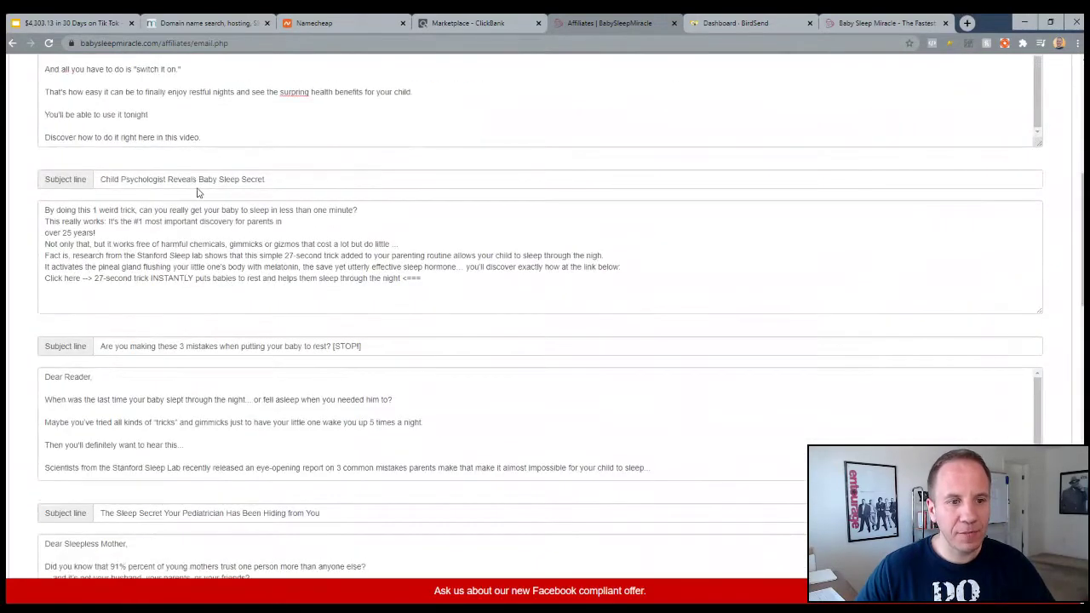
pyautogui.scroll(6, 194, 186)
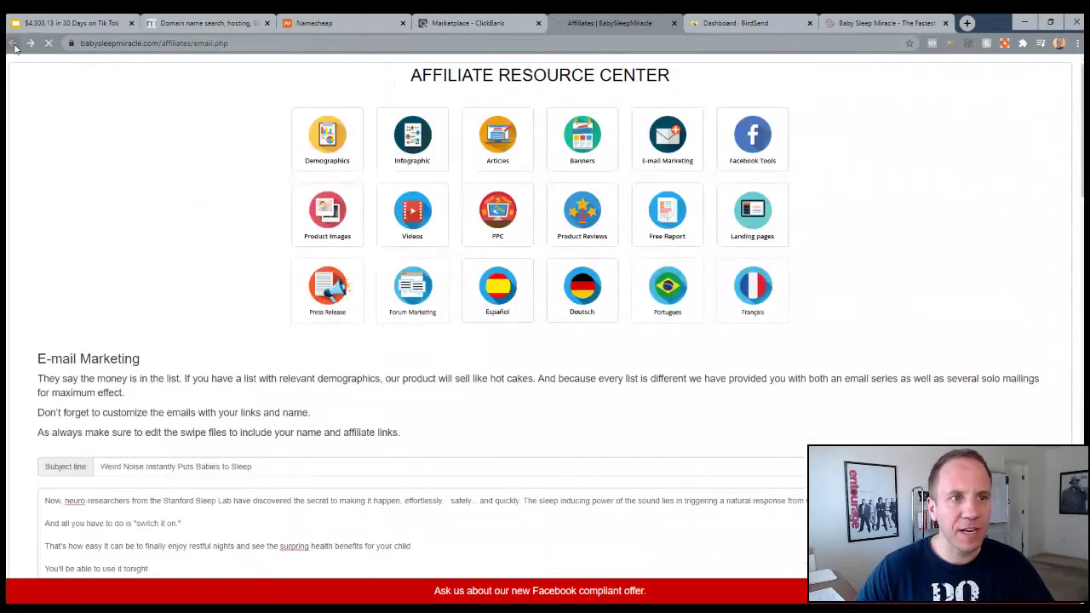
# Generate the ClickBank affiliate hop link on the Baby Sleep Miracle affiliate page and copy it
pyautogui.scroll(-2, 177, 185)
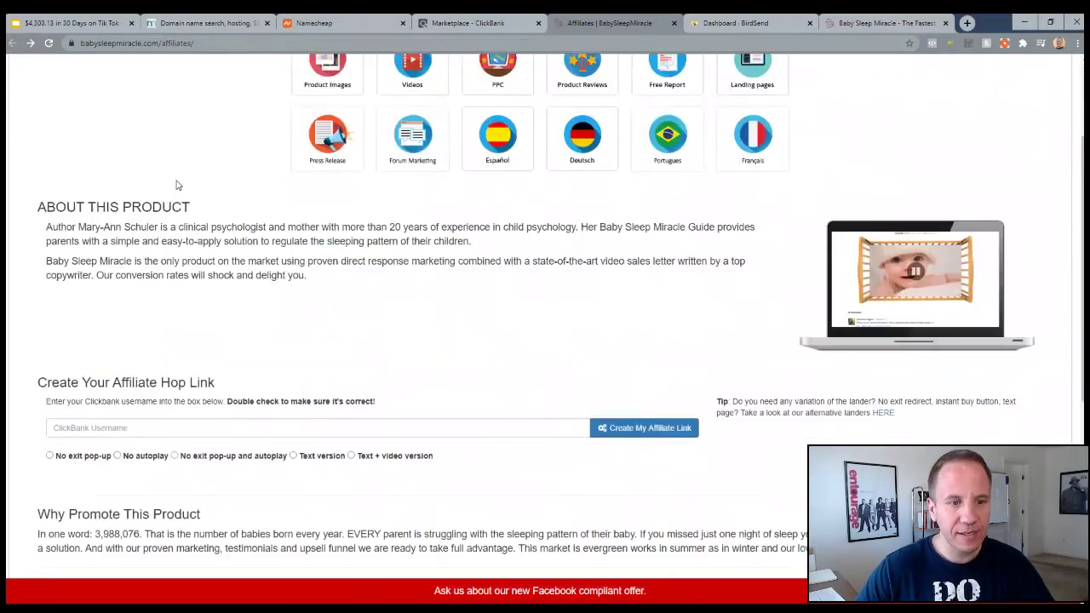
pyautogui.click(156, 409)
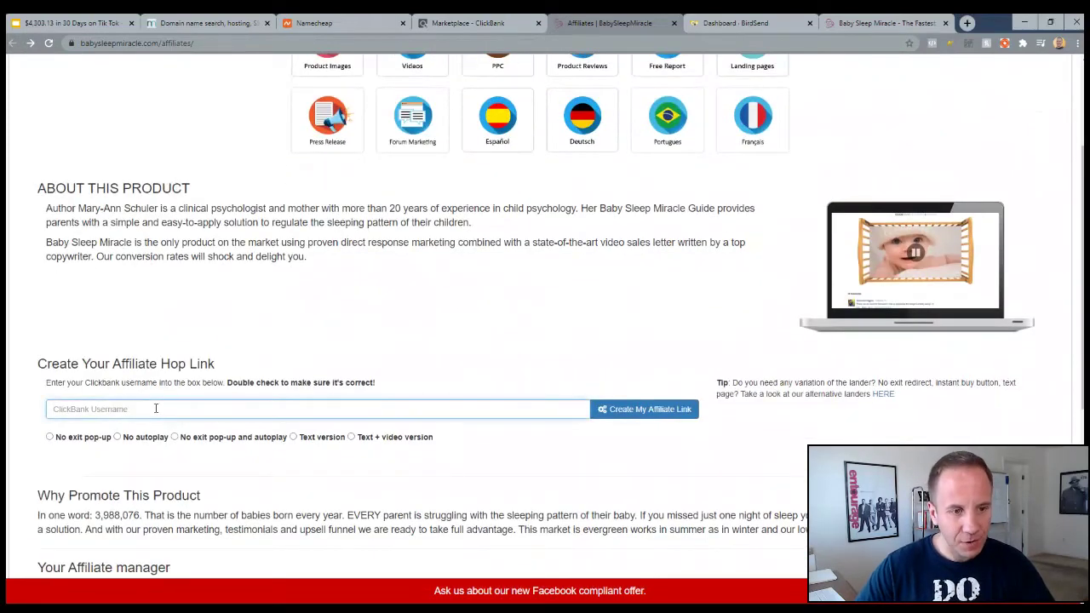
pyautogui.click(83, 441)
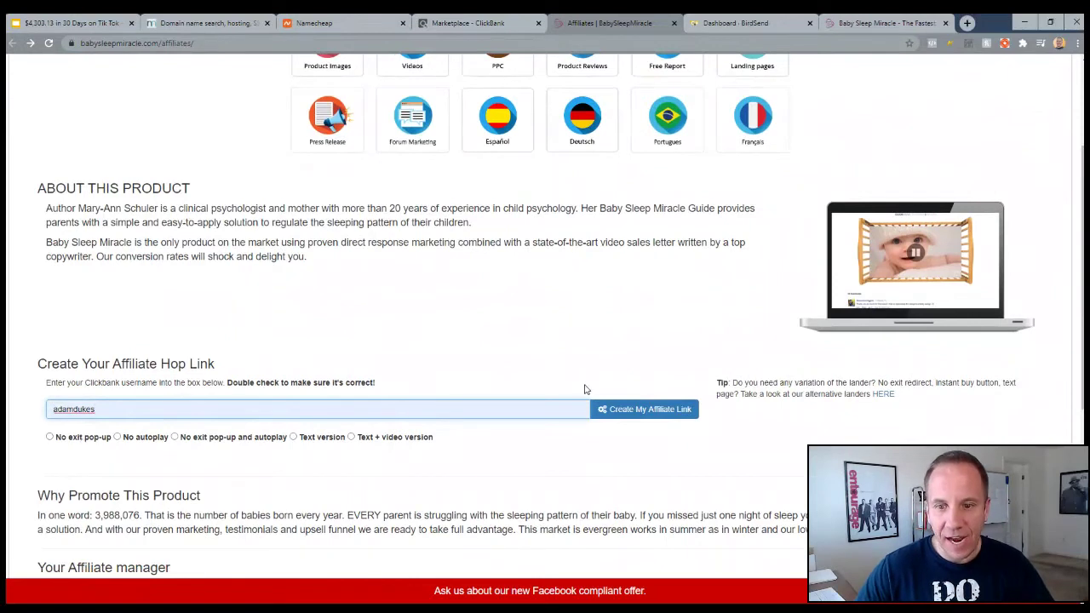
pyautogui.click(620, 409)
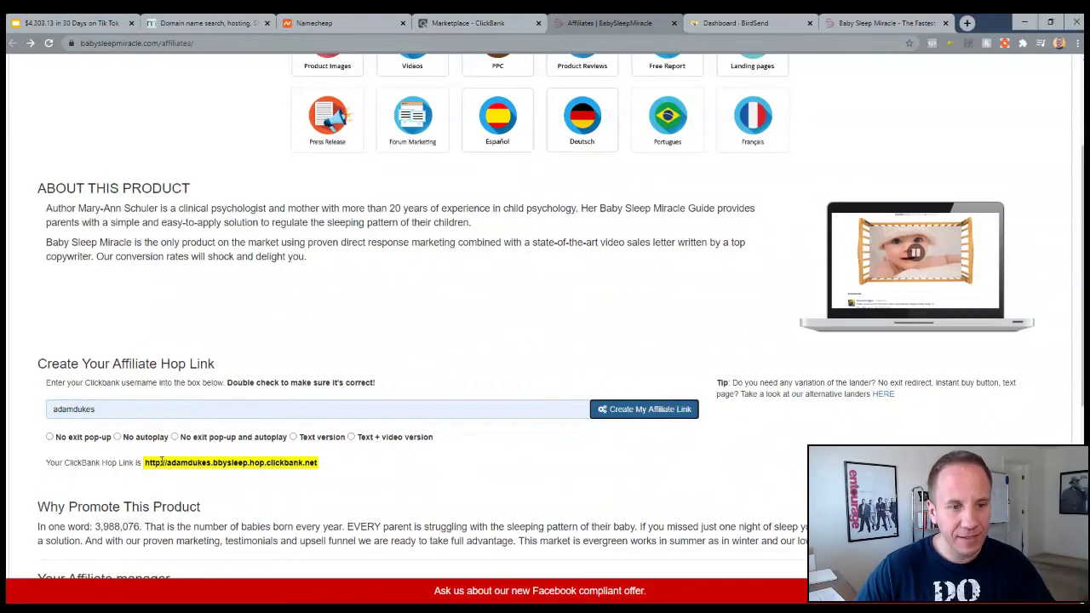
pyautogui.moveTo(146, 461); pyautogui.dragTo(320, 465)
pyautogui.click(495, 381)
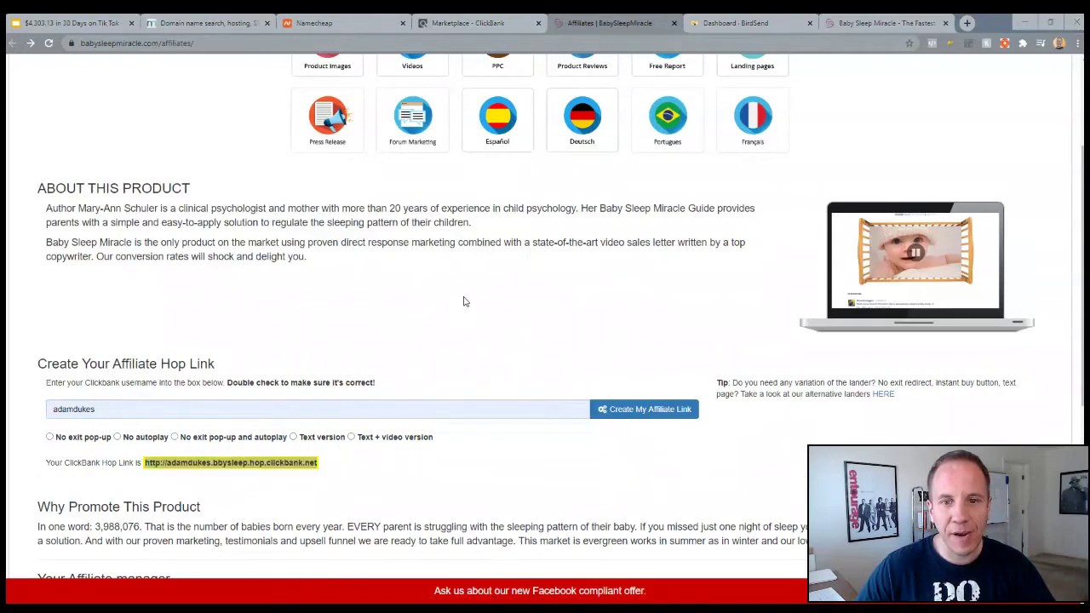
# Link the first email's closing line to the pasted ClickBank hop link
pyautogui.click(886, 23)
pyautogui.click(286, 419)
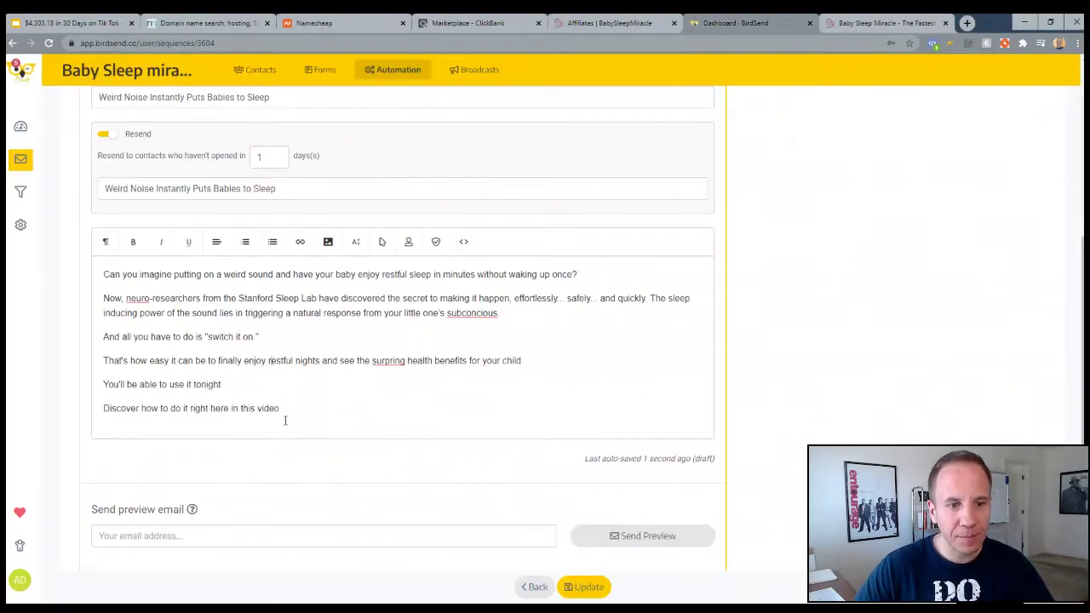
pyautogui.moveTo(281, 408); pyautogui.dragTo(103, 408)
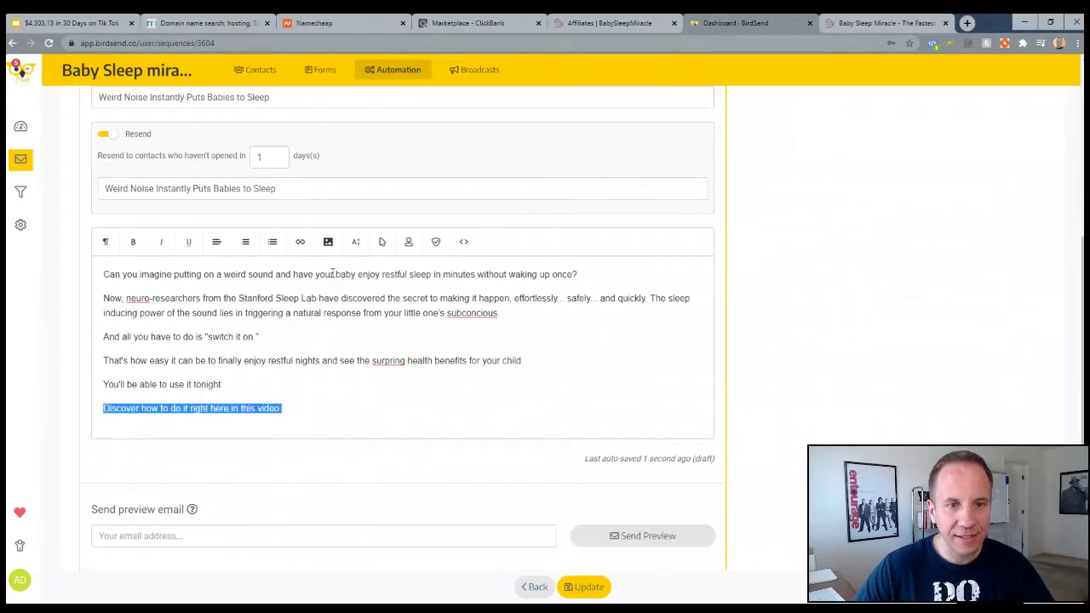
pyautogui.click(299, 249)
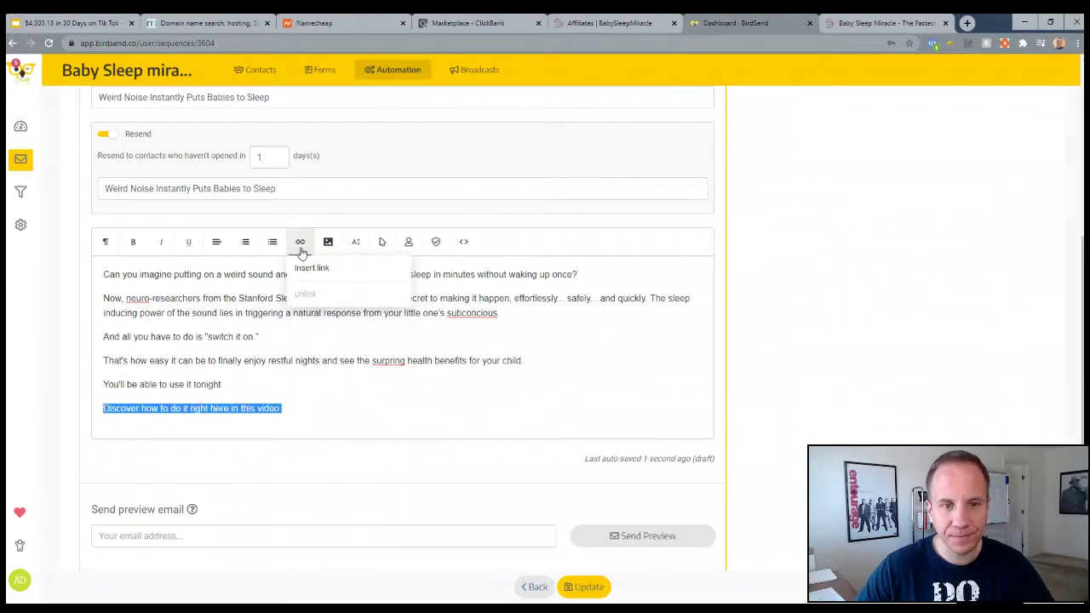
pyautogui.click(311, 267)
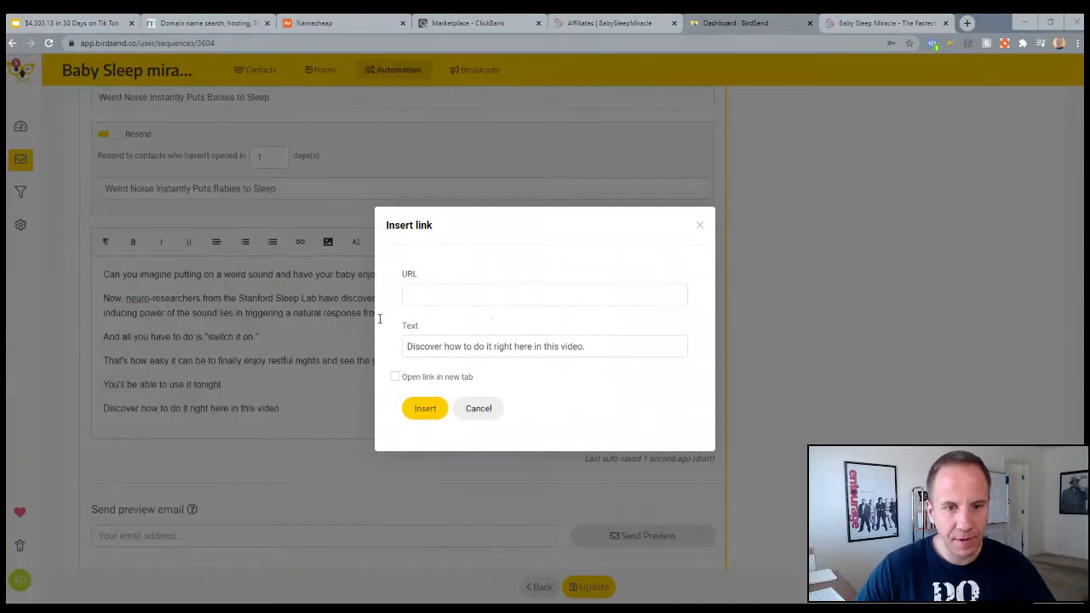
pyautogui.click(423, 409)
# Underline the linked closing line and add blank lines below it for a sign-off
pyautogui.moveTo(283, 409); pyautogui.dragTo(103, 409)
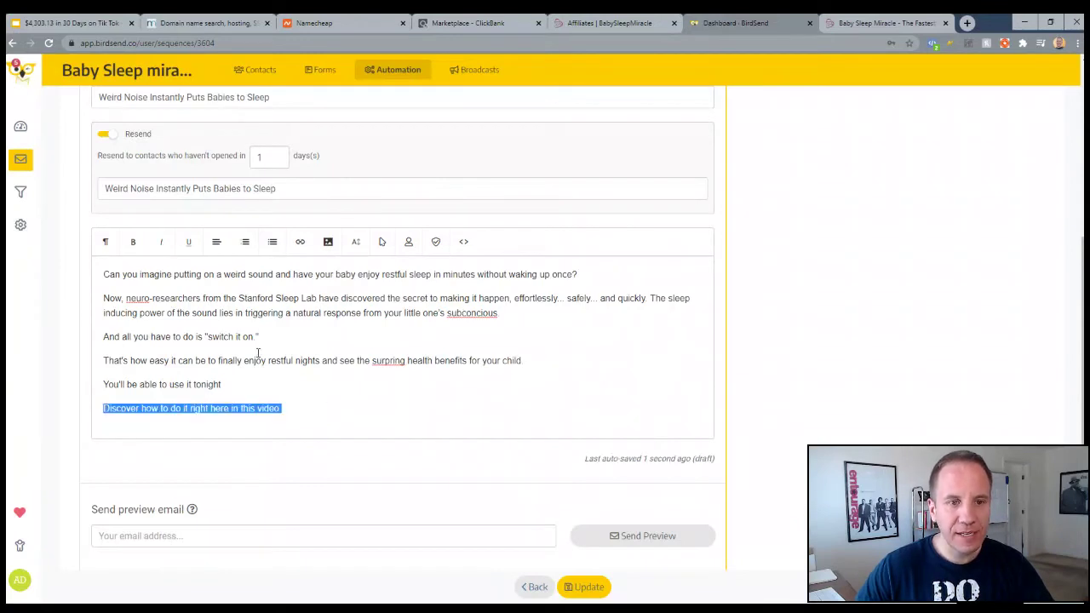
pyautogui.press('Left')
pyautogui.press('Return')
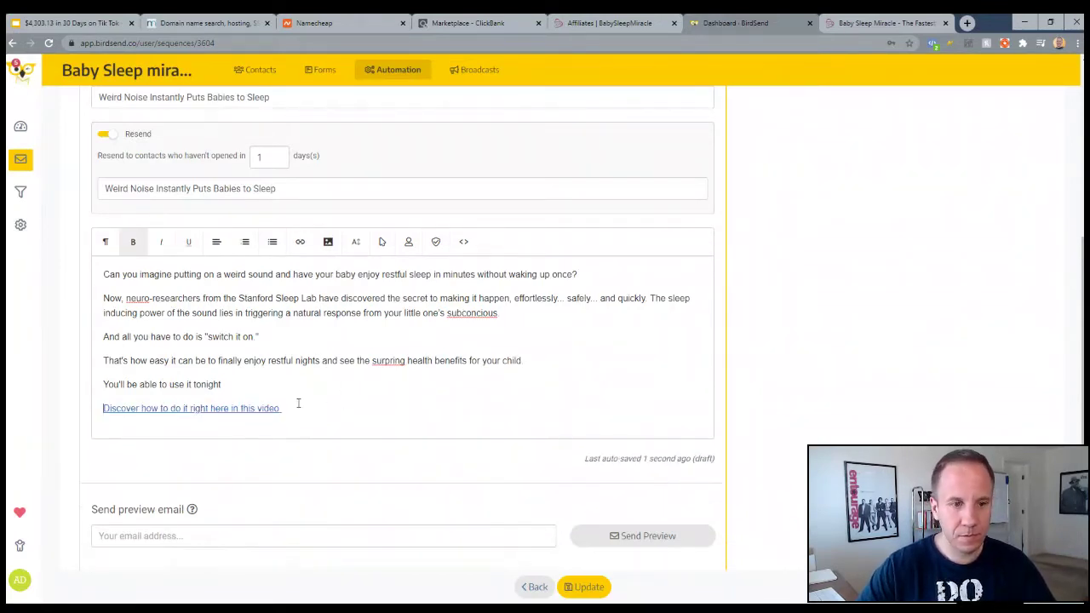
pyautogui.press('BackSpace')
pyautogui.click(293, 410)
pyautogui.tripleClick(294, 410)
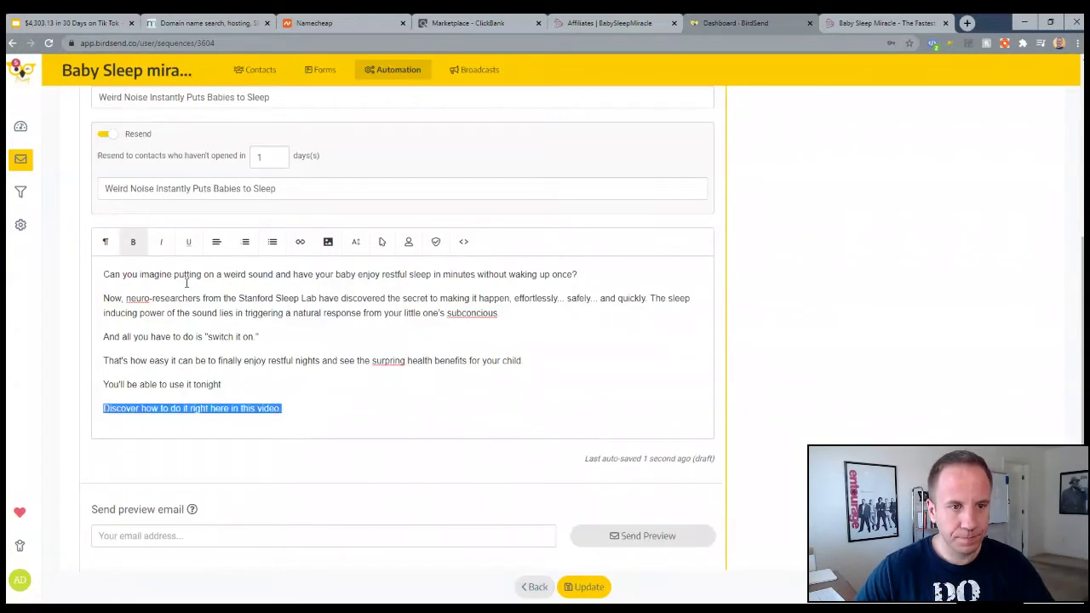
pyautogui.click(134, 247)
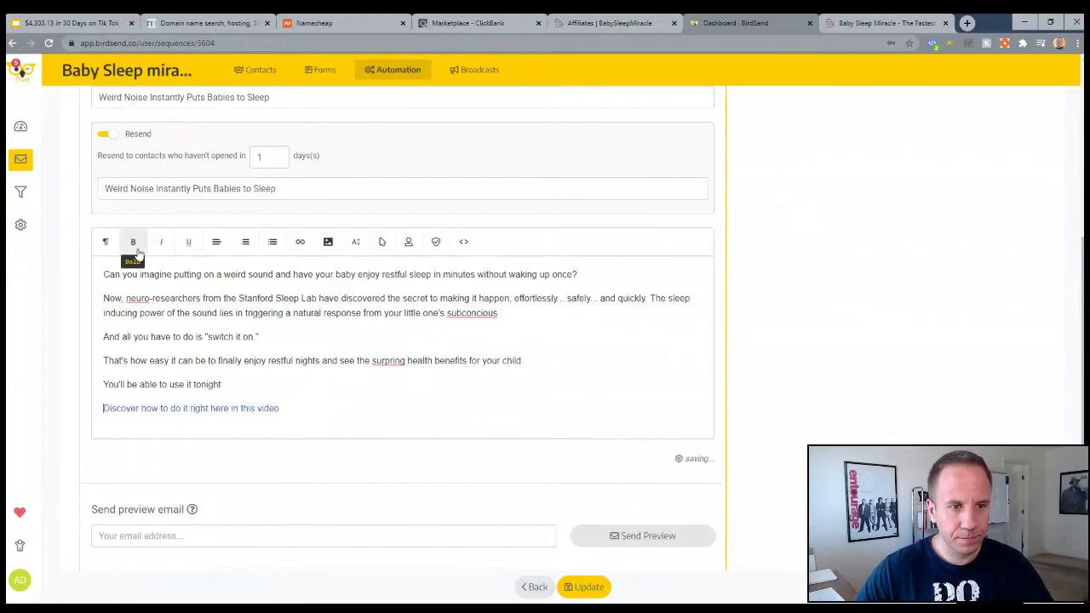
pyautogui.tripleClick(303, 415)
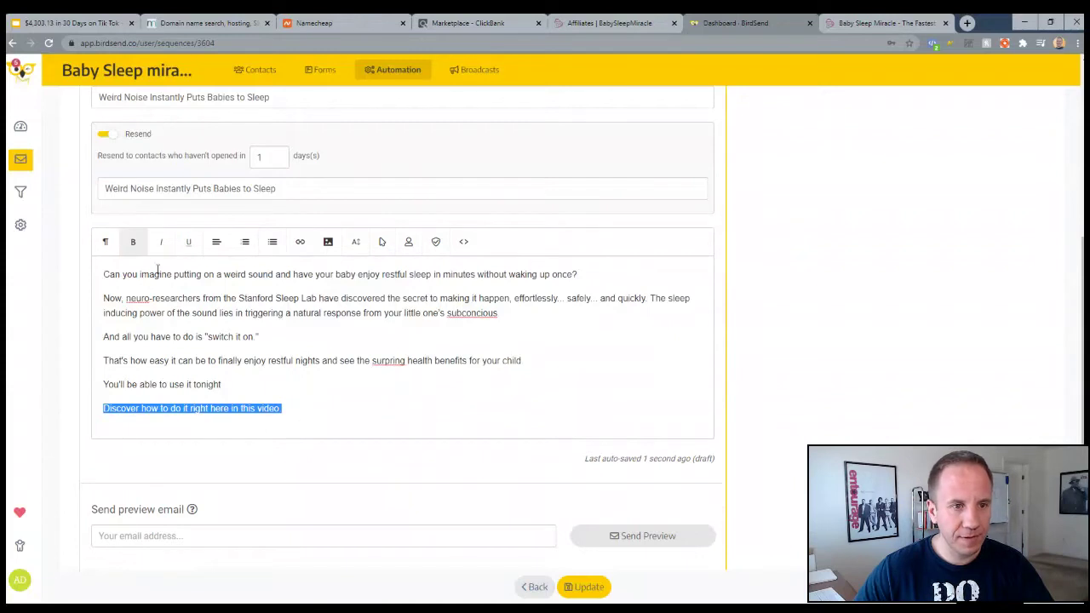
pyautogui.click(133, 246)
pyautogui.tripleClick(109, 408)
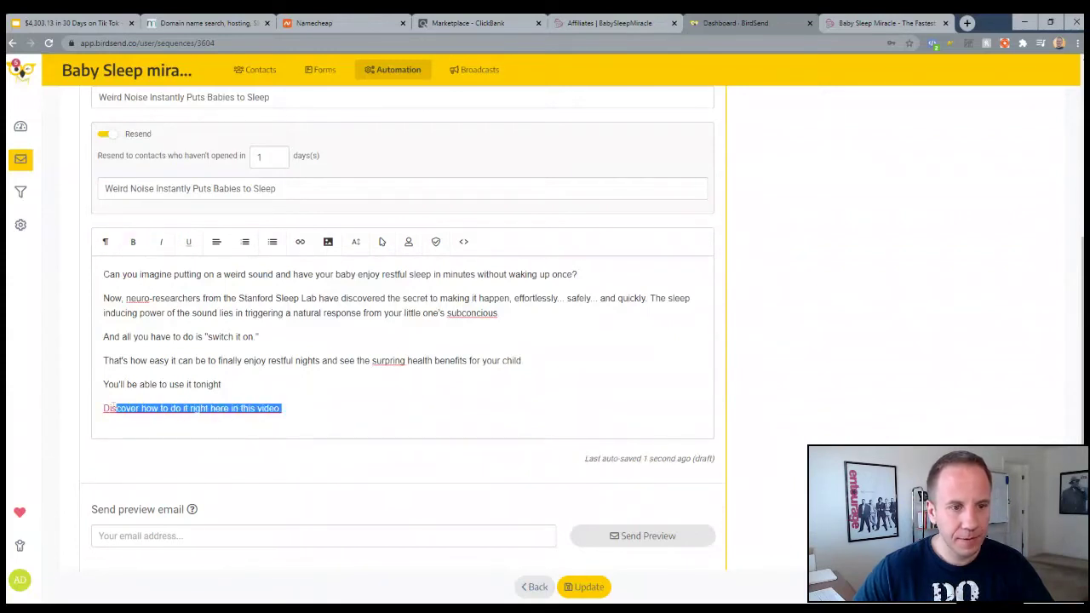
pyautogui.click(188, 243)
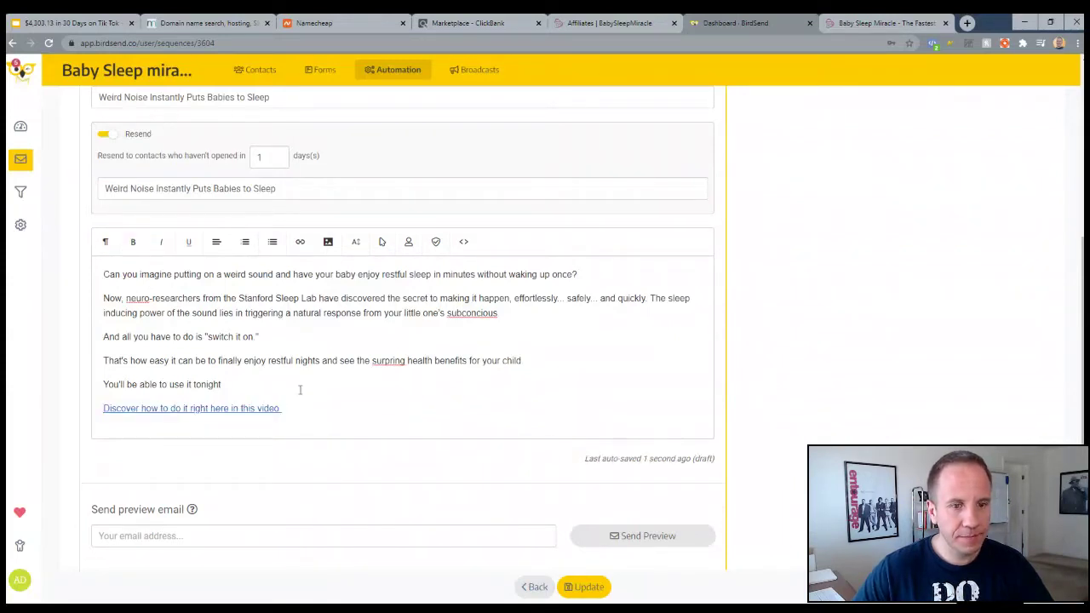
pyautogui.press('Return')
pyautogui.press('Return')
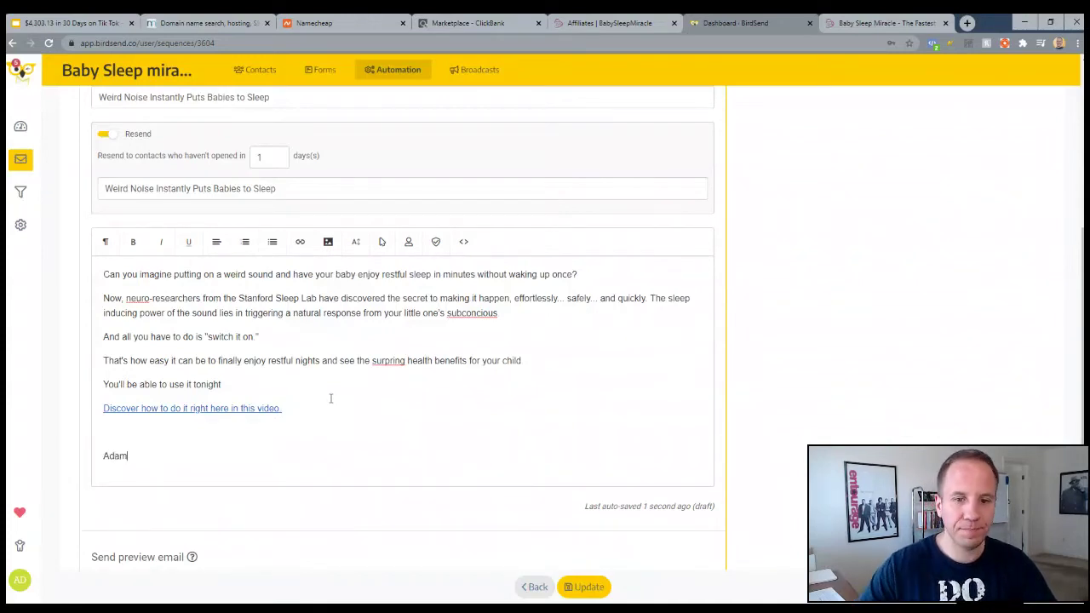
# Save the sequence, add a second email, and give it the subject 'Child Psychologist Reveals Baby Sleep Secret'
pyautogui.click(584, 587)
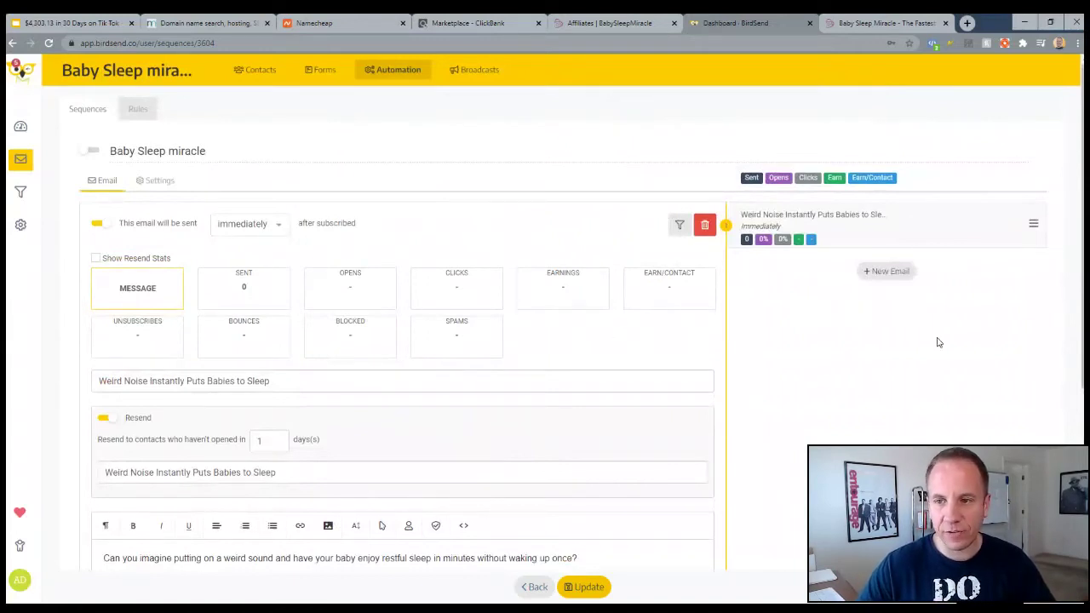
pyautogui.click(891, 272)
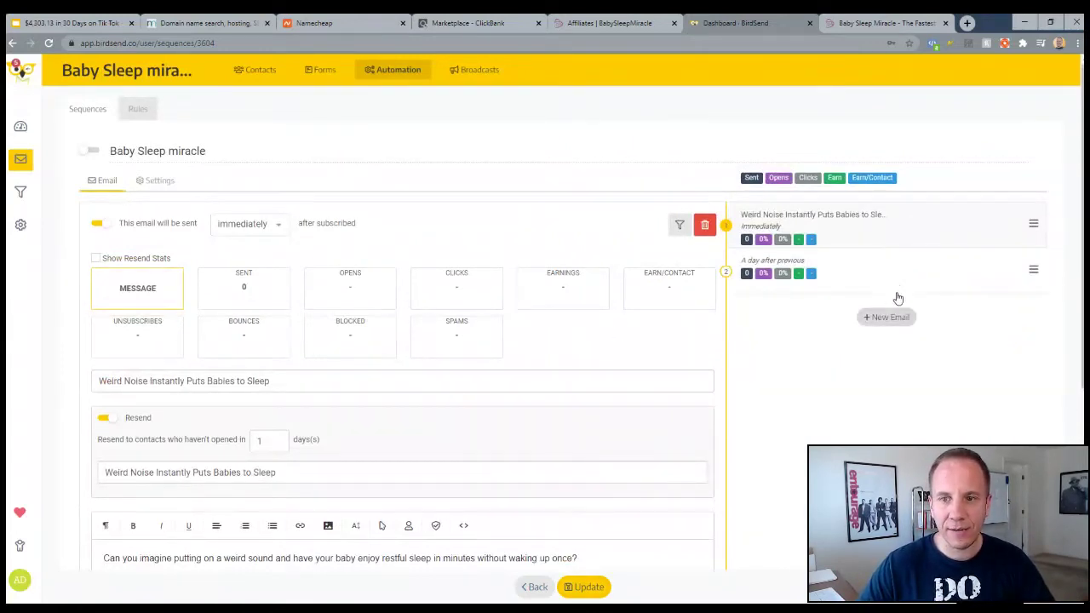
pyautogui.click(819, 273)
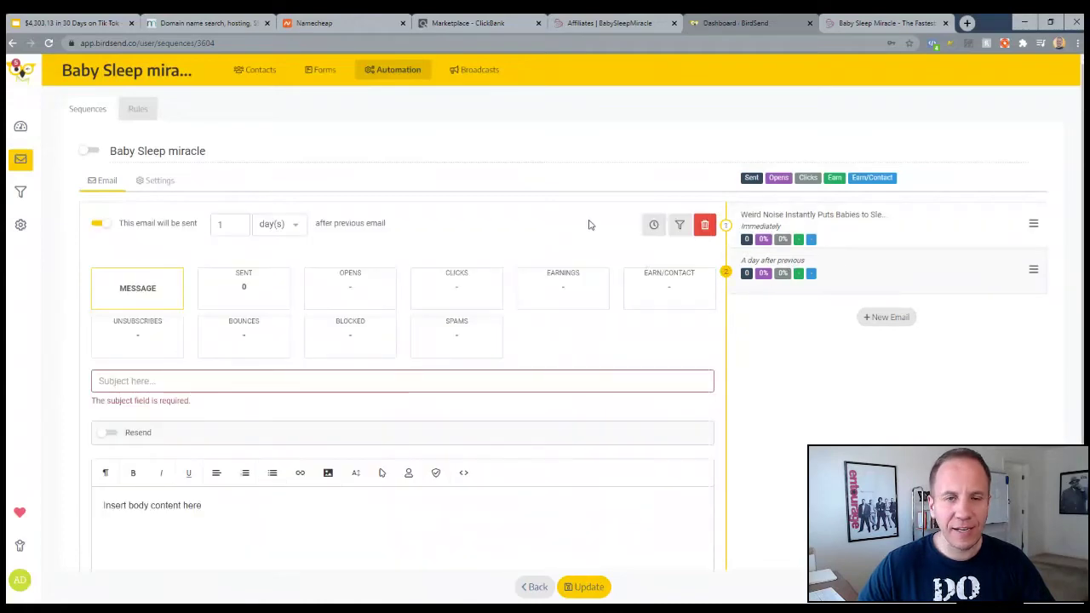
pyautogui.click(591, 23)
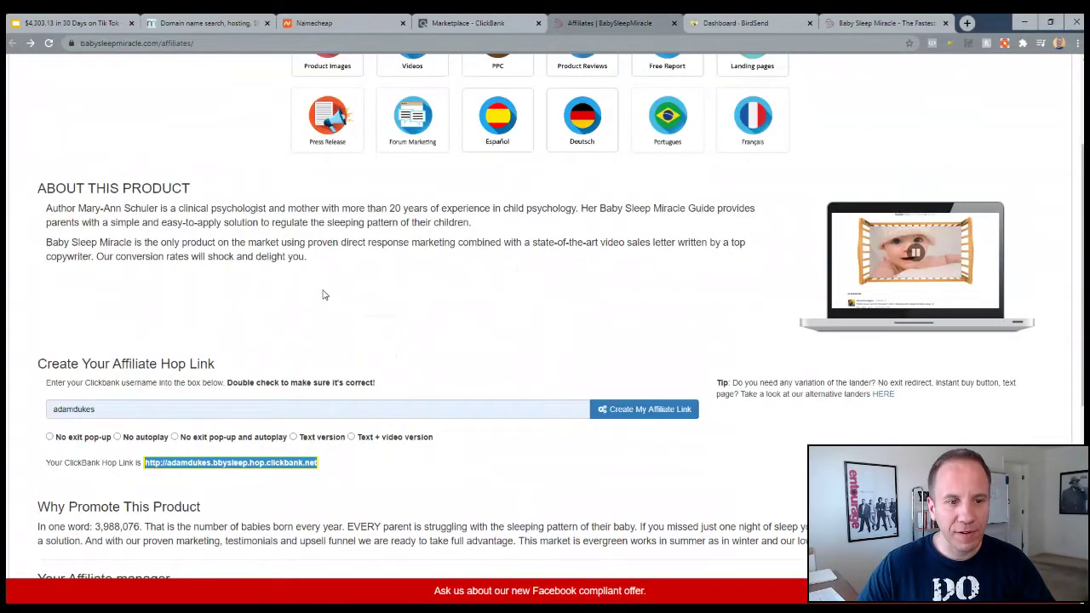
pyautogui.scroll(3, 307, 241)
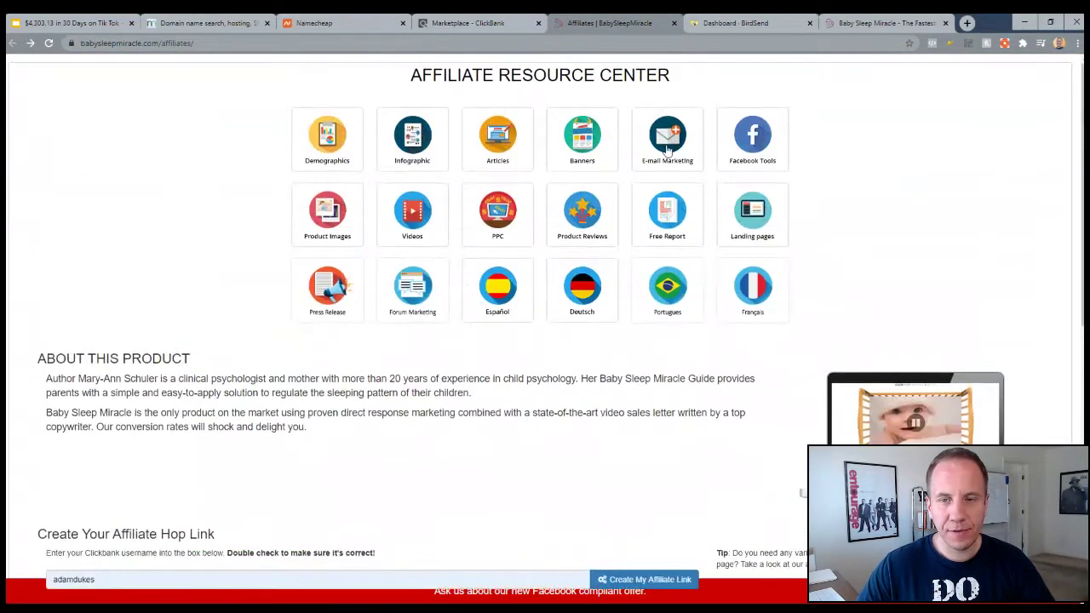
pyautogui.scroll(-1, 238, 281)
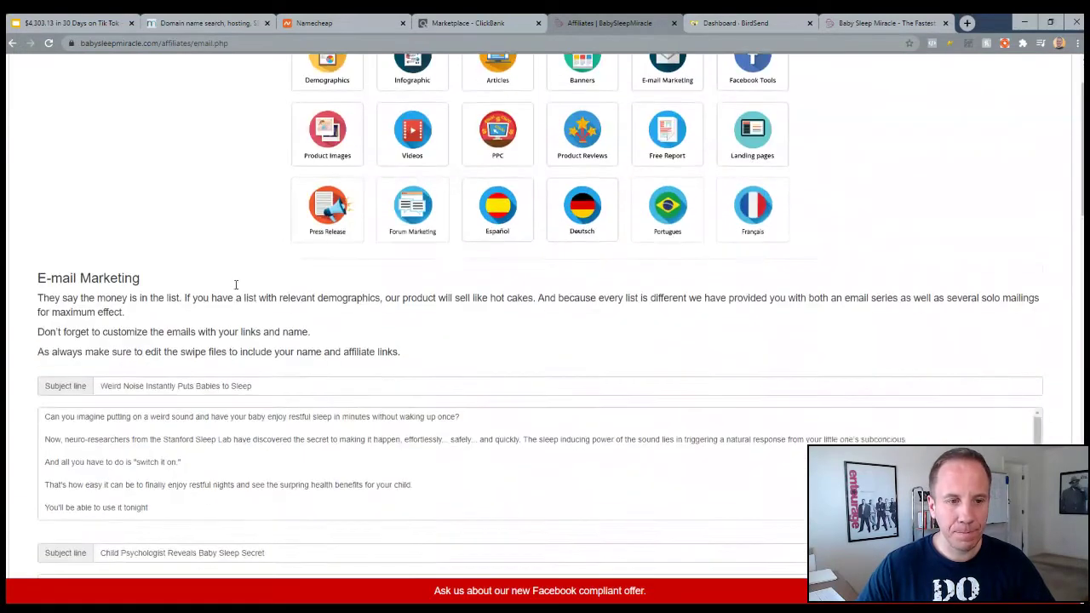
pyautogui.scroll(-3, 236, 285)
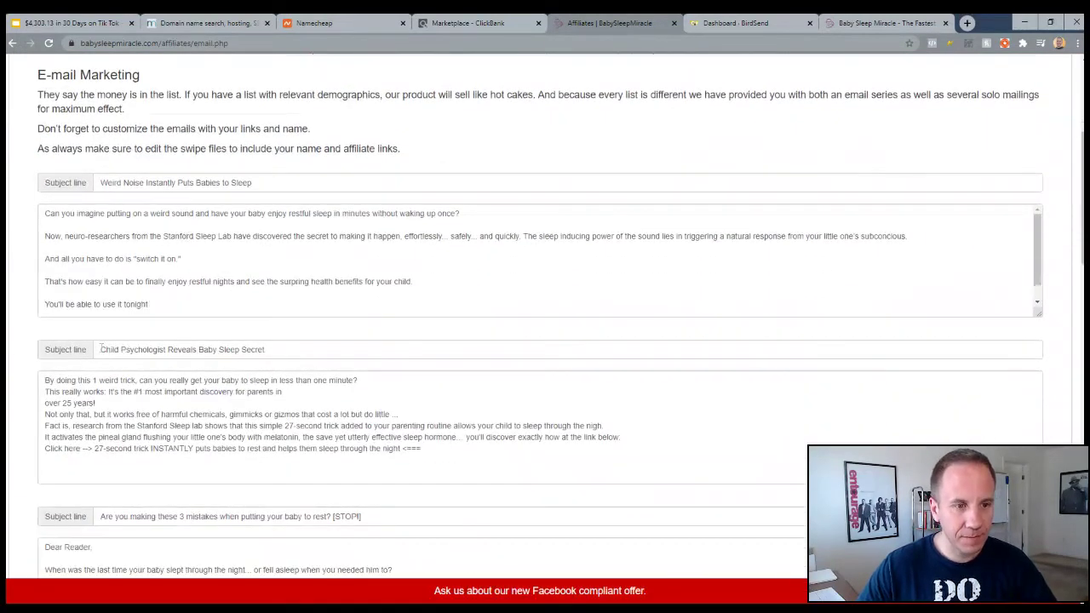
pyautogui.moveTo(100, 349); pyautogui.dragTo(275, 350)
pyautogui.hotkey('ctrl', 'c')
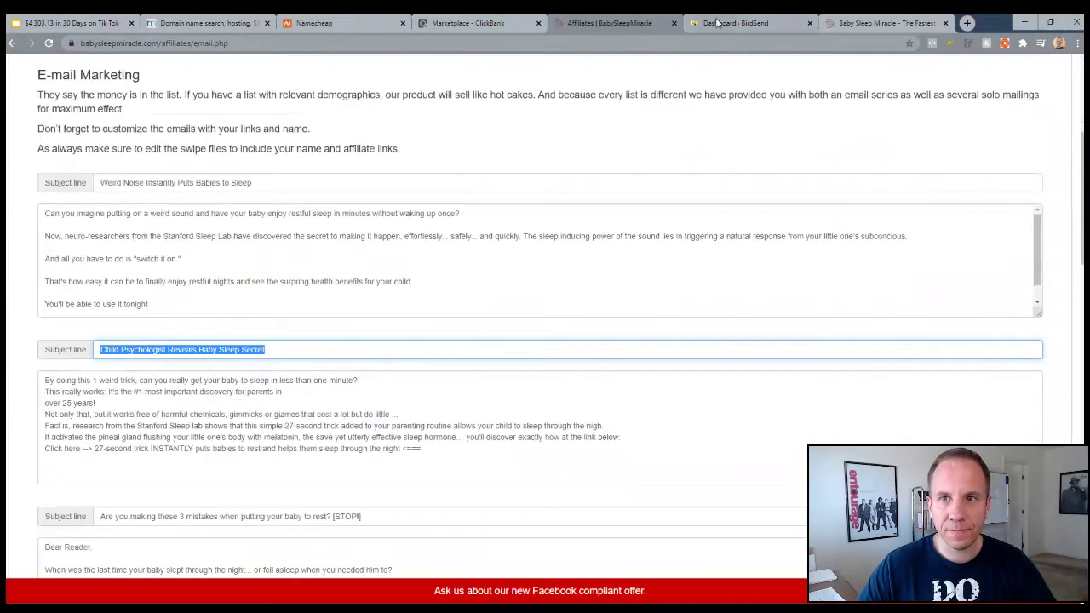
pyautogui.click(715, 23)
pyautogui.click(198, 377)
pyautogui.hotkey('ctrl', 'v')
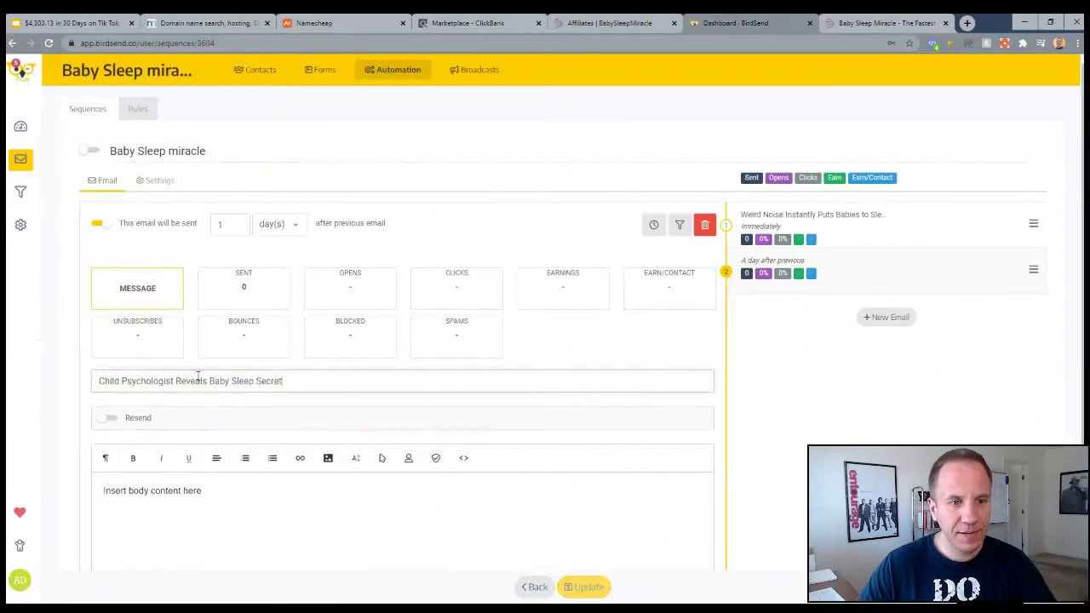
# Enable resend with the same subject as resend subject, then copy the second swipe email's body
pyautogui.click(111, 420)
pyautogui.click(149, 426)
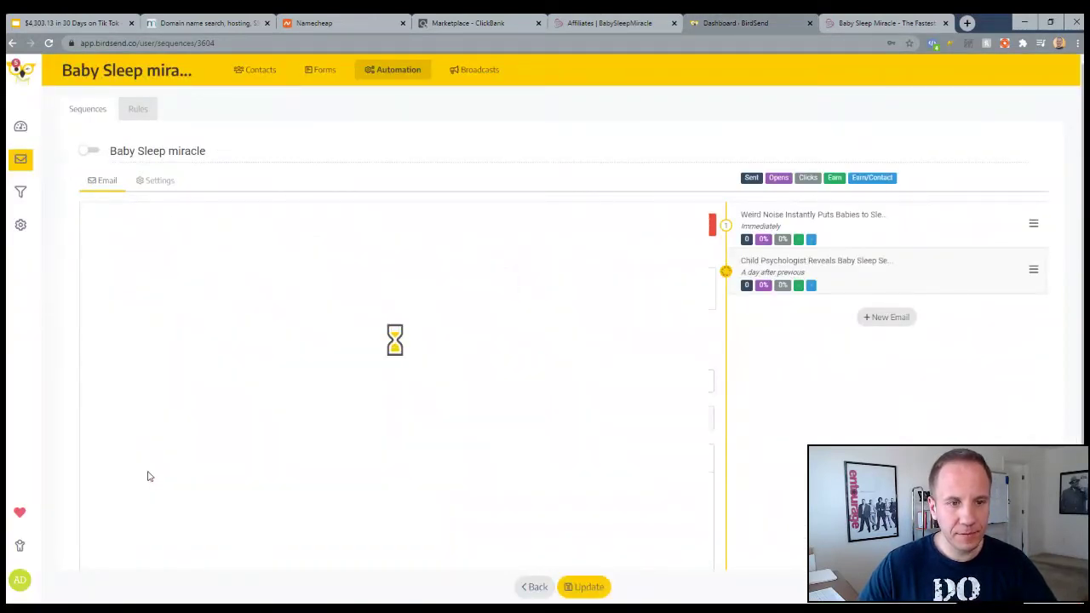
pyautogui.click(104, 418)
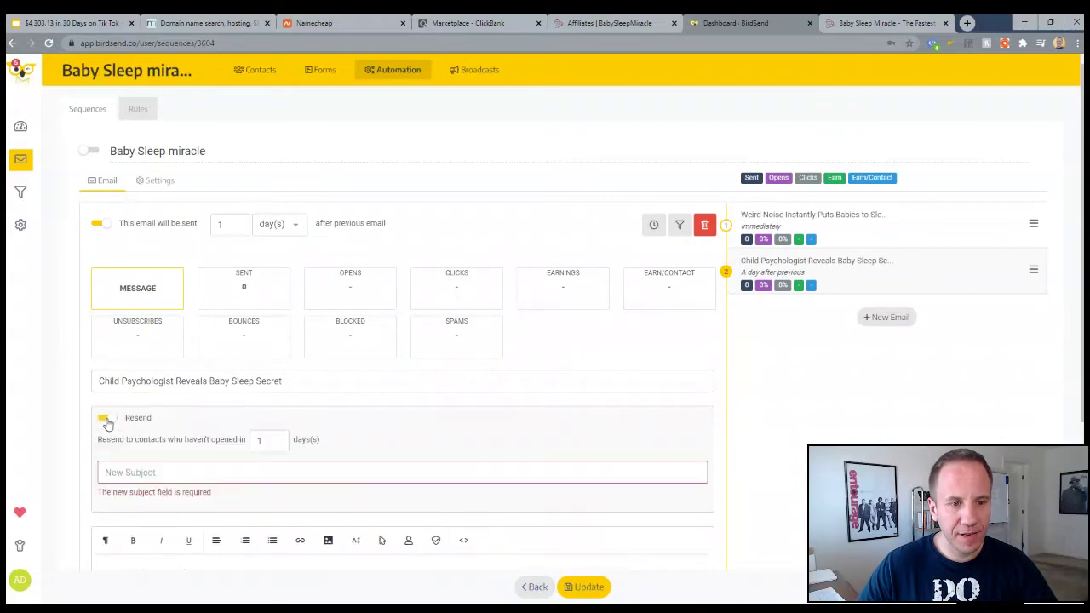
pyautogui.click(137, 471)
pyautogui.hotkey('ctrl', 'v')
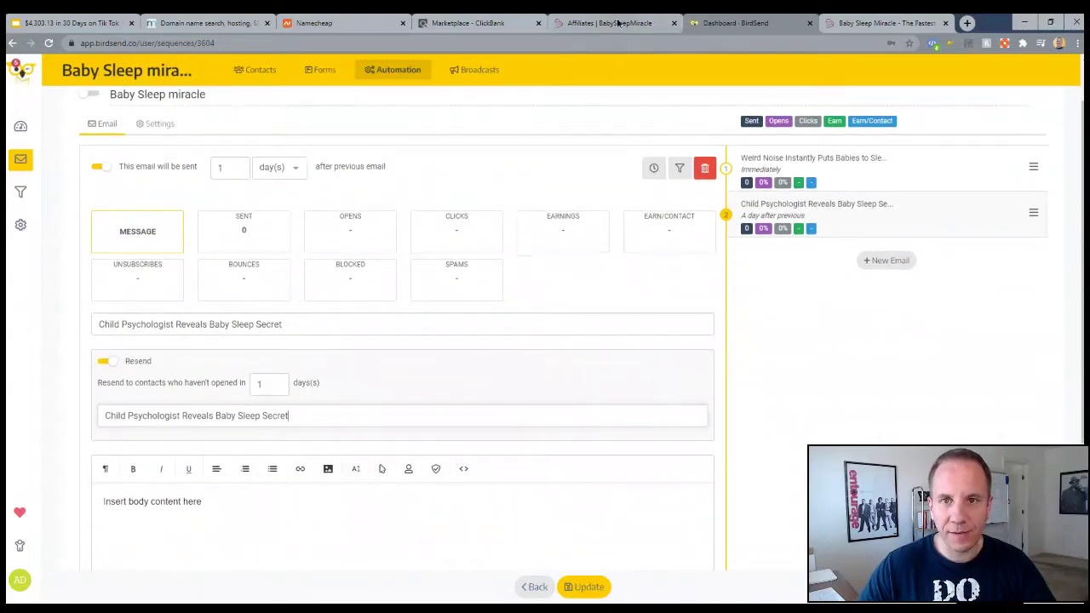
pyautogui.click(609, 23)
pyautogui.scroll(-1, 262, 278)
pyautogui.moveTo(46, 381); pyautogui.dragTo(465, 510)
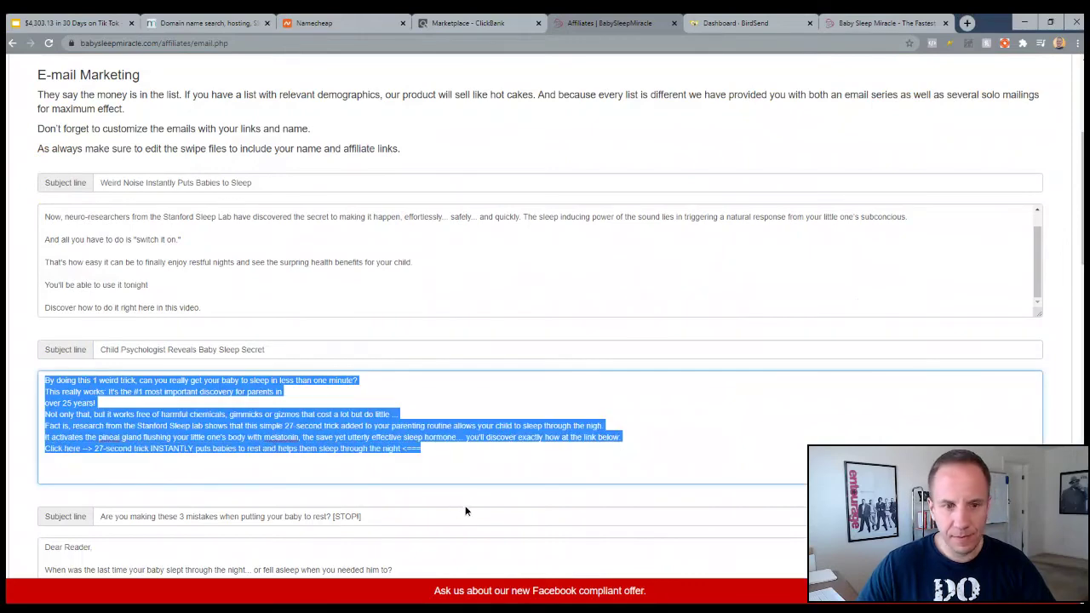
# Replace the second email's placeholder body with the pasted Child Psychologist swipe text
pyautogui.click(734, 23)
pyautogui.hotkey('ctrl', 'a')
pyautogui.write("By doing this 1 weird trick, can you really get your baby to sleep in less than one minute? This really works: It's the #1 most important discovery for parents in over 25 years! Not only that, but it works free of harmful chemicals, gimmicks or gizmos that cost a lot but do little ... Fact is, research from the Stanford Sleep lab shows that this simple 27-second trick added to your parenting routine allows your child to sleep through the nigh It activates the pineal gland flushing your little one's body with melatonin, the save yet utterly effective sleep hormone… you'll discover exactly how at the link below: Click here --> 27-second trick INSTANTLY puts babies to rest and helps them sleep through the night <===")
pyautogui.scroll(-2, 341, 408)
# Space the body into paragraphs with blank lines before 'Not only that', 'It activates' and 'Click here'
pyautogui.click(481, 330)
pyautogui.press('Return')
pyautogui.press('Down')
pyautogui.press('Down')
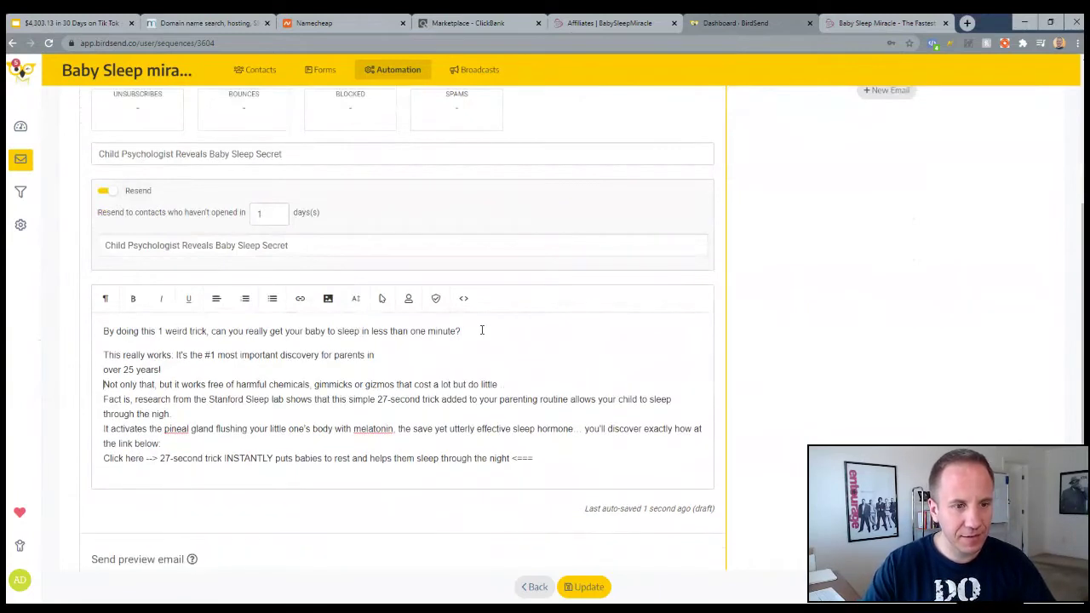
pyautogui.press('Return')
pyautogui.press('Down')
pyautogui.press('Up')
pyautogui.press('BackSpace')
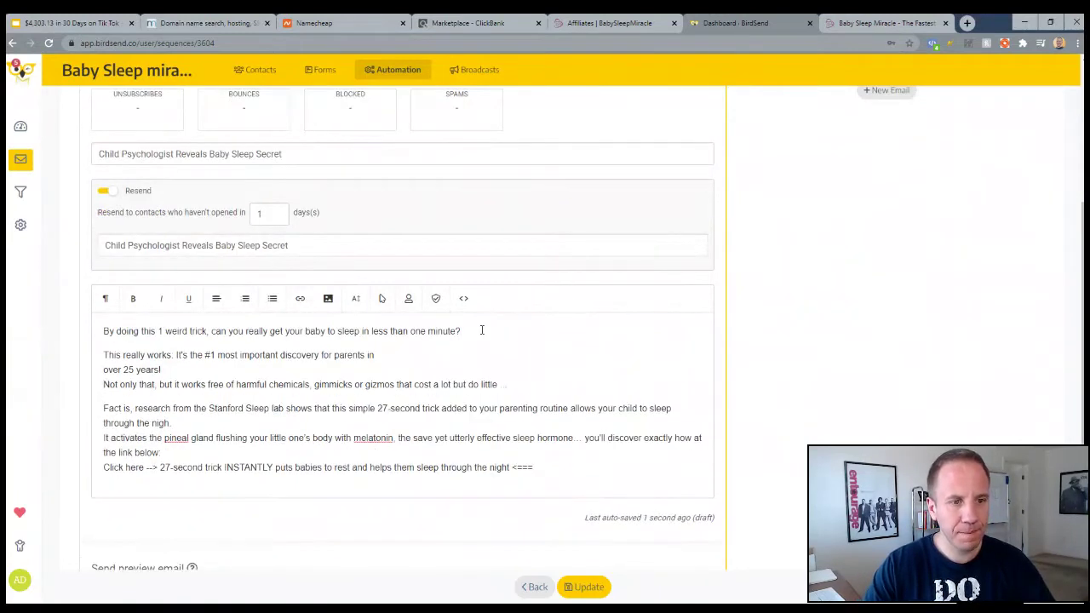
pyautogui.press('Return')
pyautogui.press('Return')
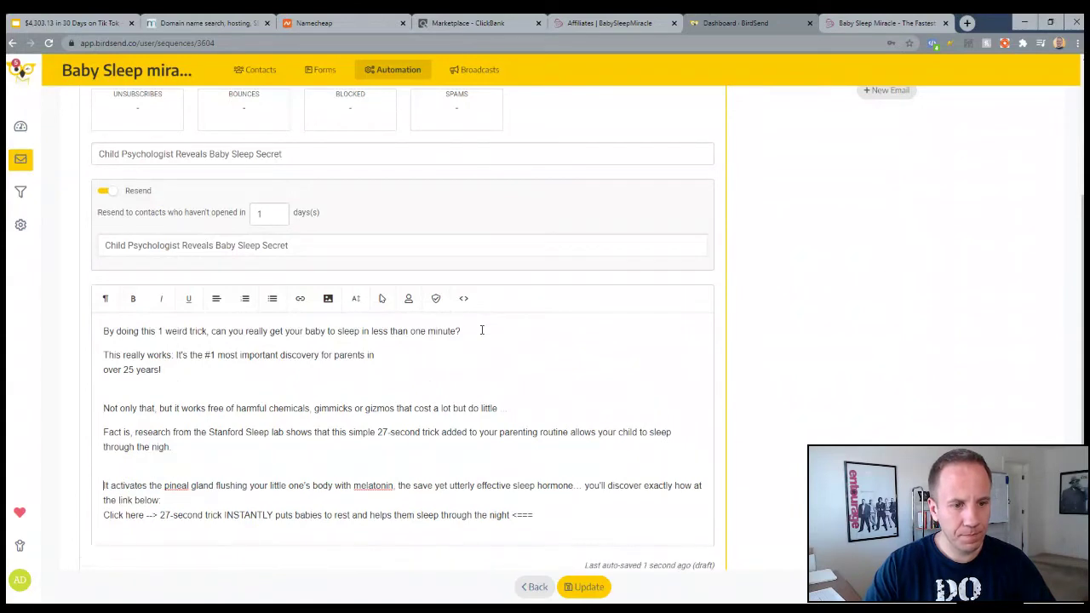
pyautogui.press('Down')
pyautogui.press('Return')
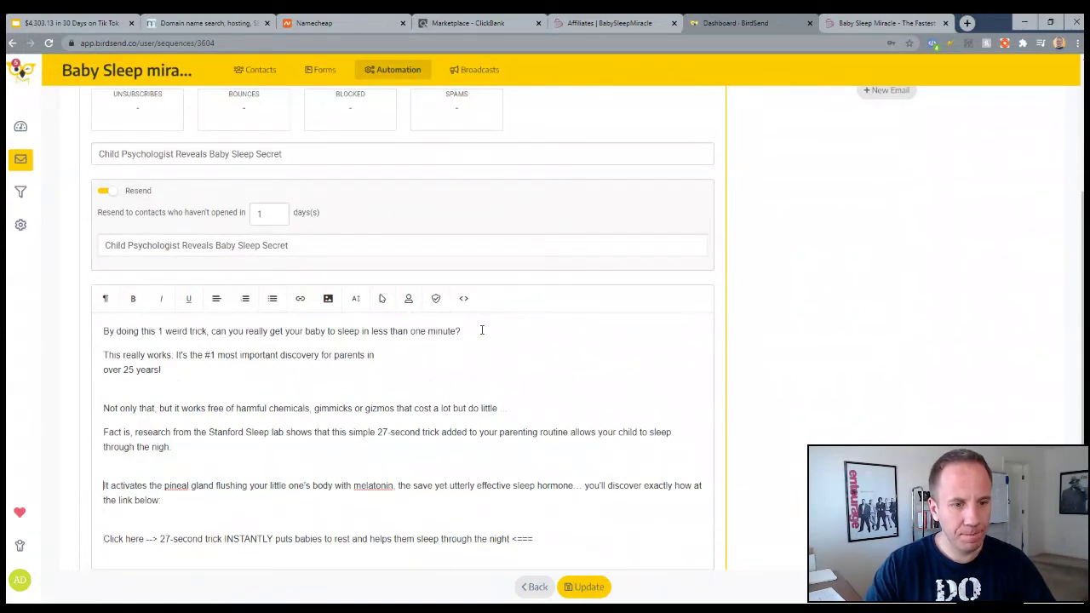
pyautogui.press('Delete')
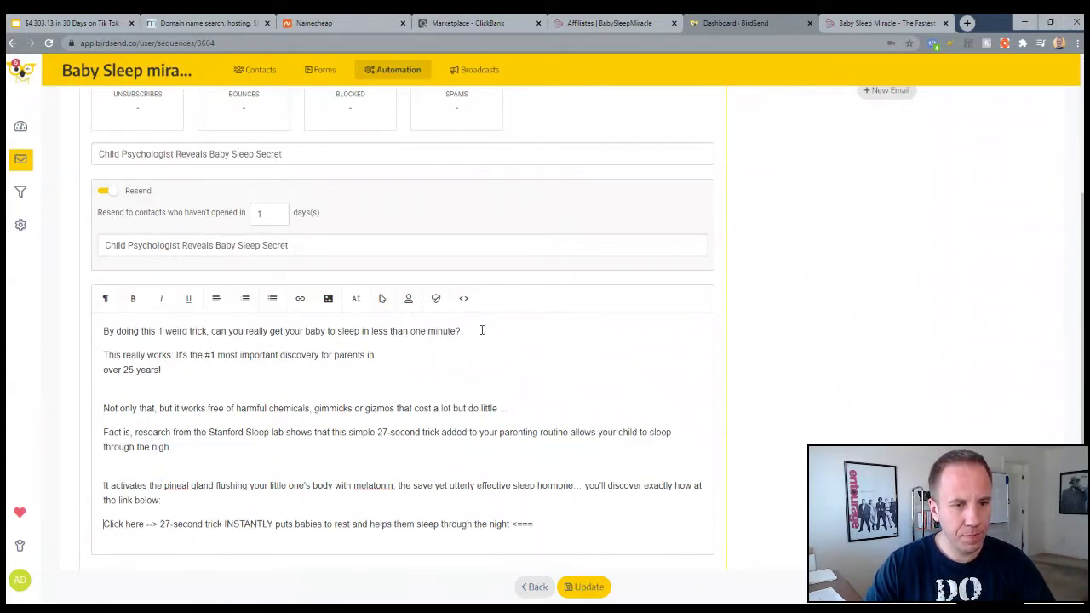
pyautogui.press('Delete')
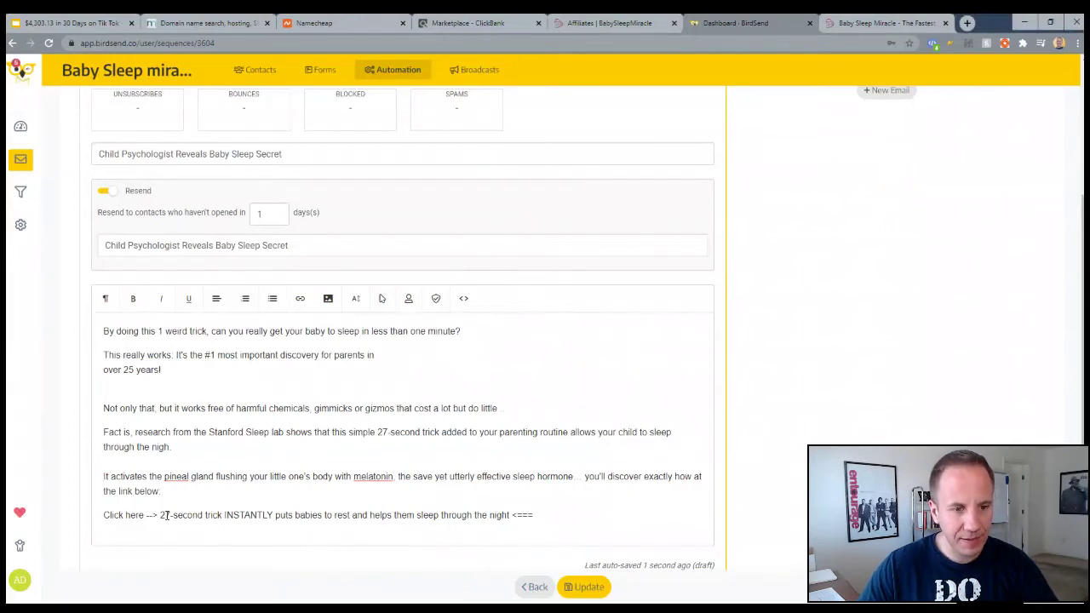
# Link the Click here call-to-action to the ClickBank hop link, opening in a new tab
pyautogui.moveTo(161, 515); pyautogui.dragTo(502, 523)
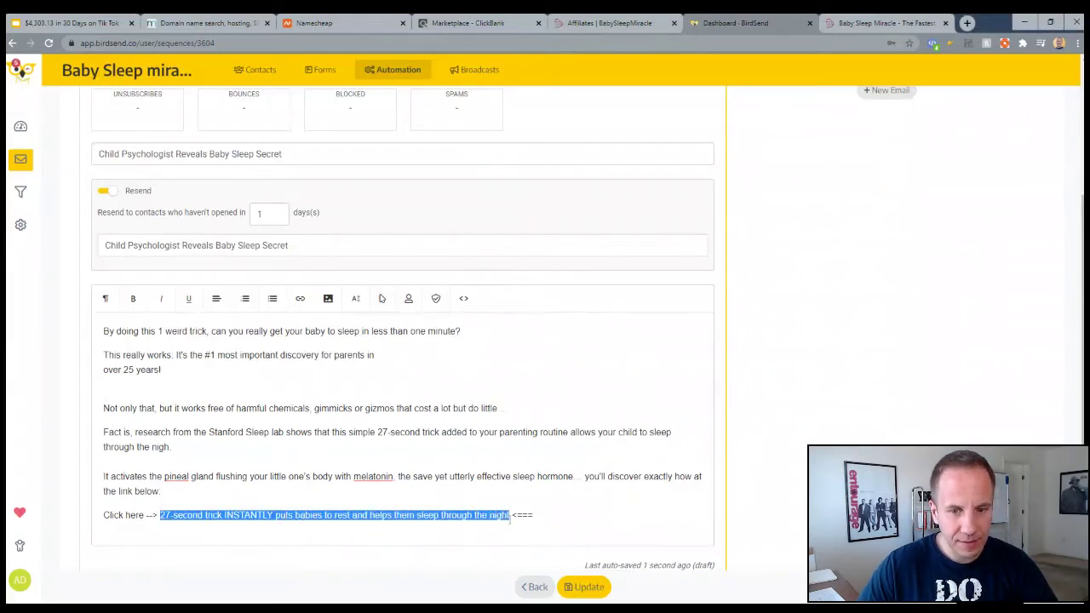
pyautogui.click(299, 299)
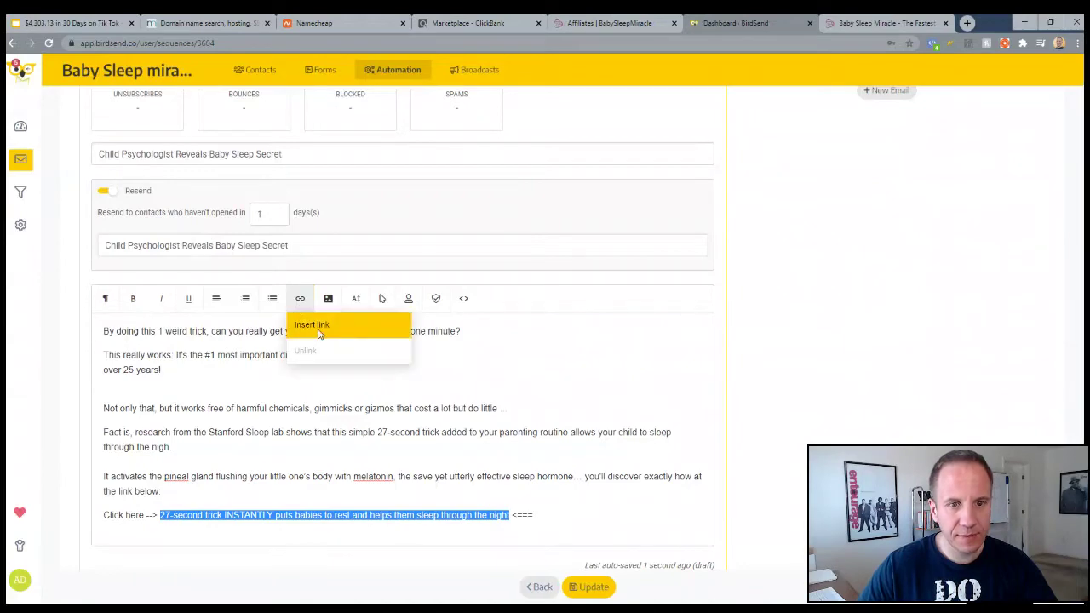
pyautogui.click(313, 325)
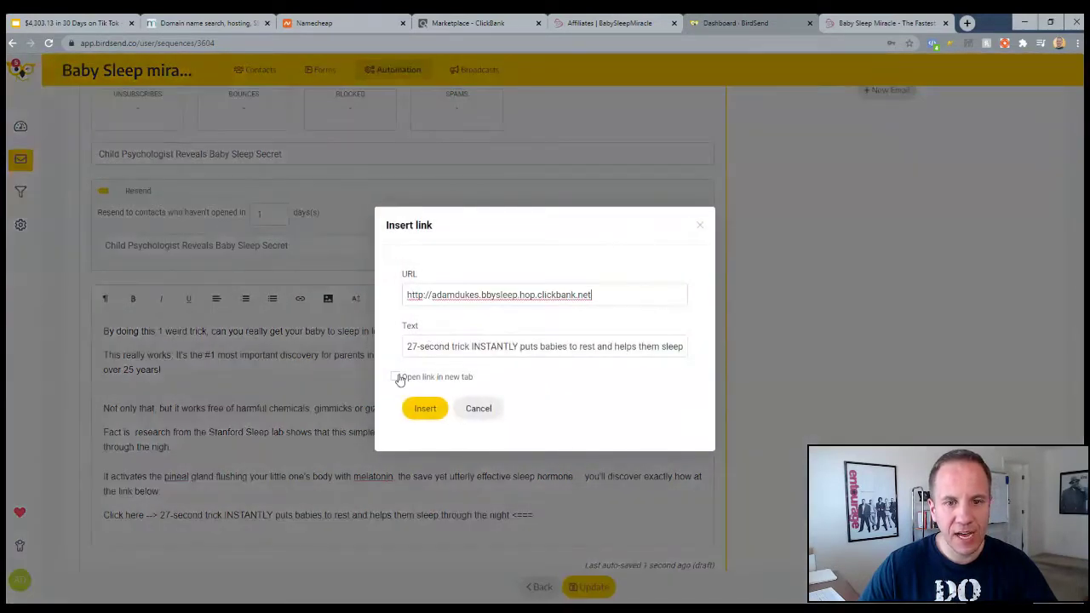
pyautogui.click(395, 377)
pyautogui.click(425, 408)
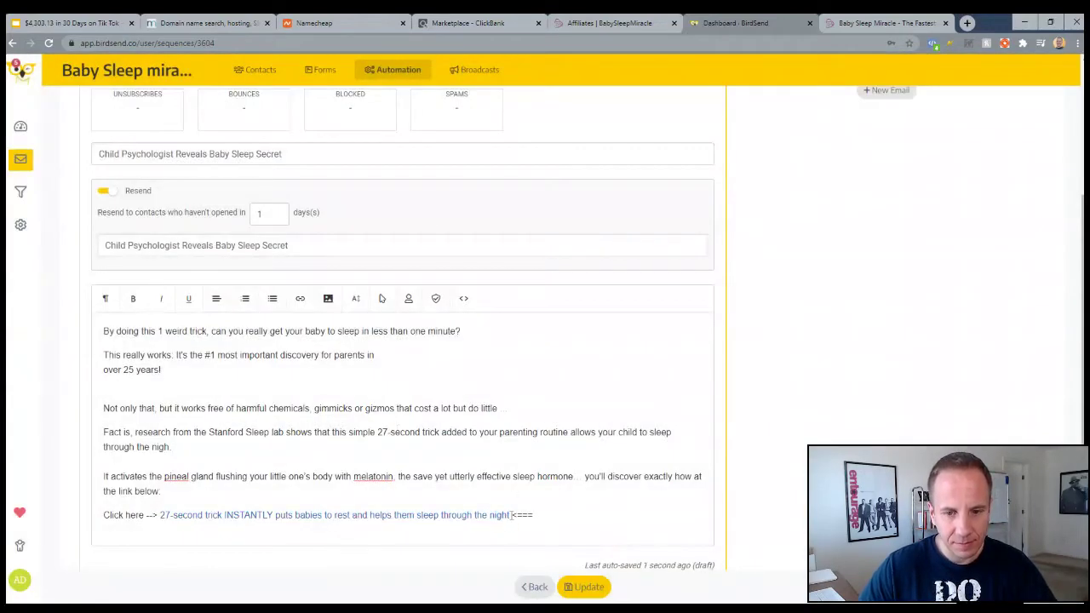
pyautogui.moveTo(510, 515); pyautogui.dragTo(166, 518)
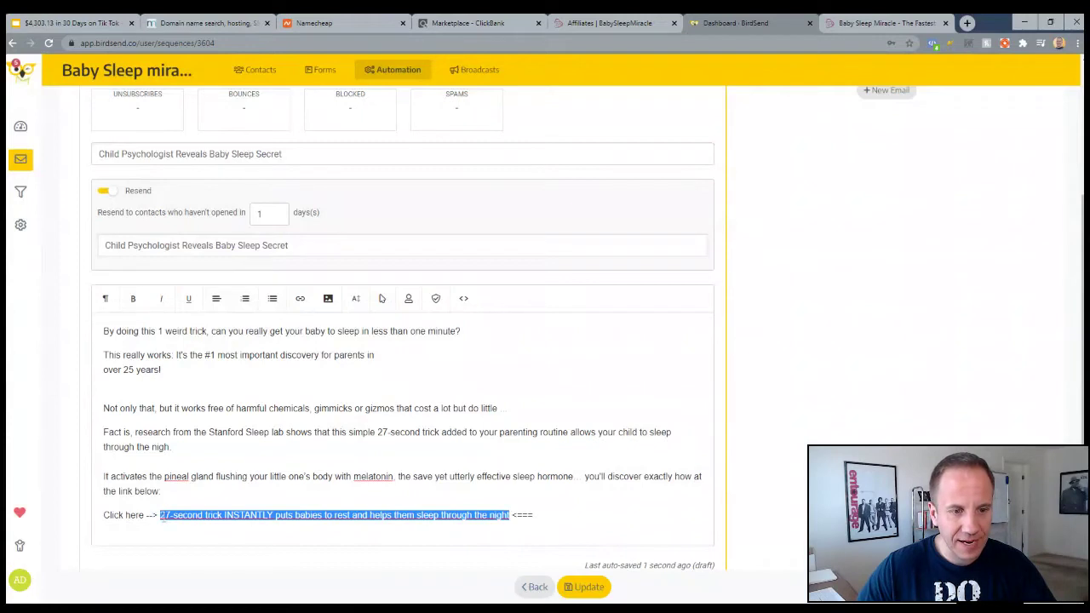
# Add a sign-off name below the link and save the sequence
pyautogui.click(554, 517)
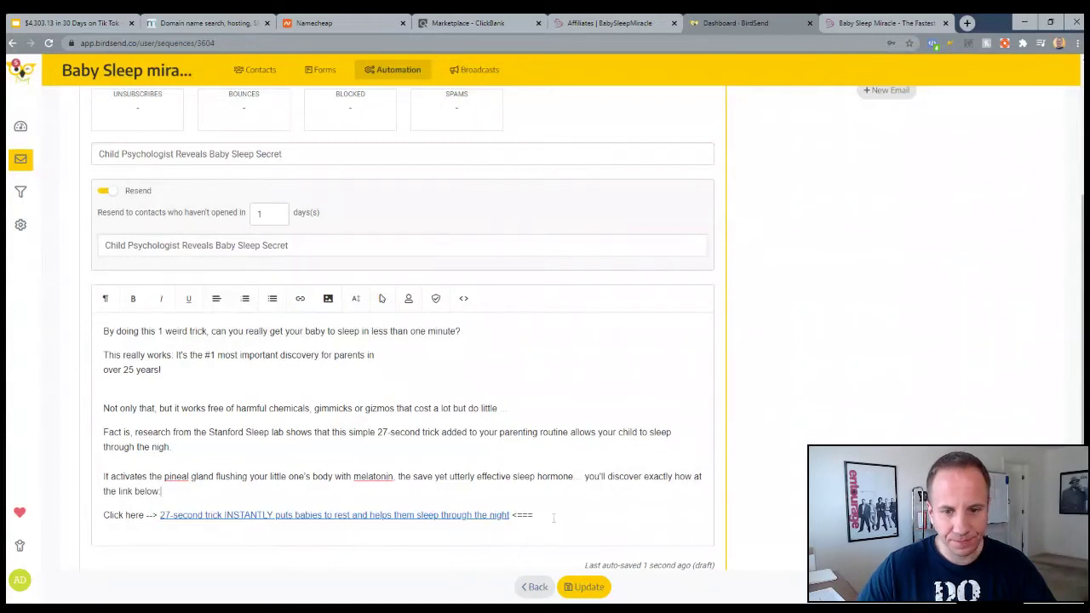
pyautogui.press('Return')
pyautogui.press('Return')
pyautogui.write('Adam')
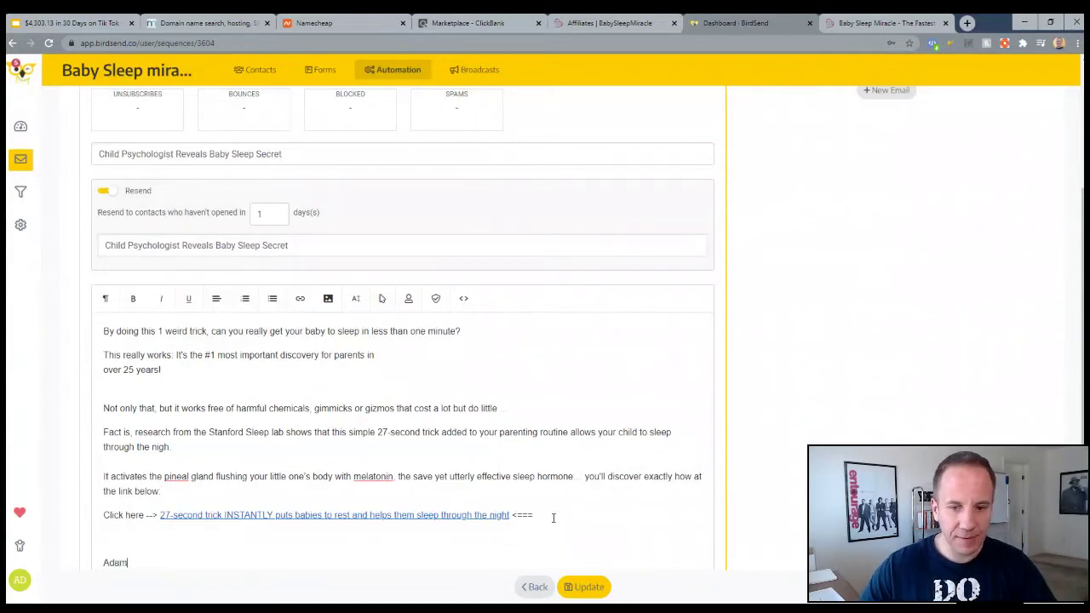
pyautogui.scroll(-1, 579, 469)
pyautogui.click(583, 587)
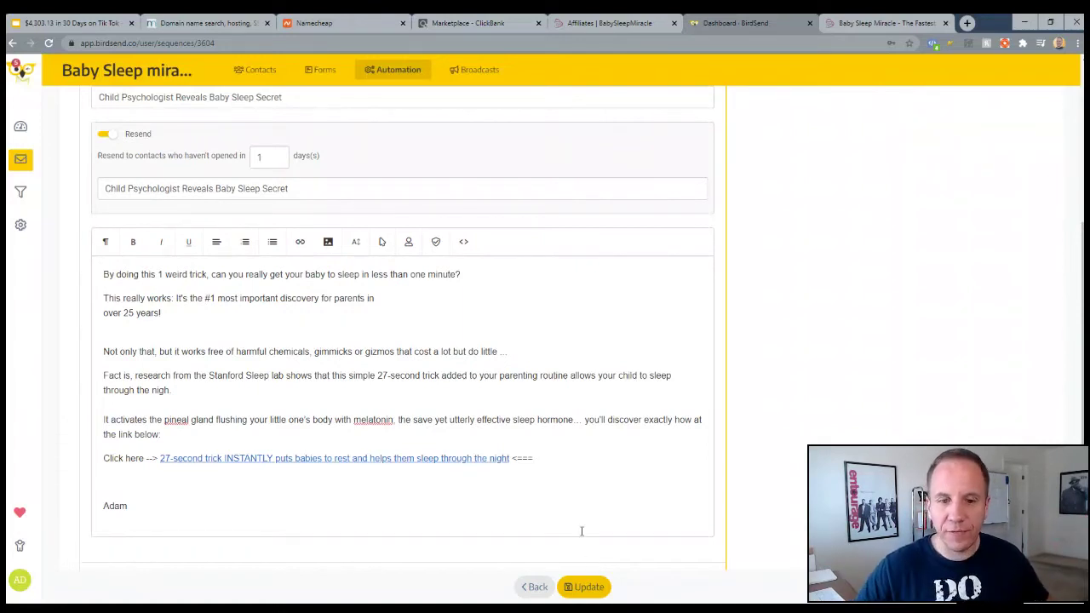
# Return to the affiliate swipe emails page and review the third swipe email
pyautogui.scroll(3, 644, 462)
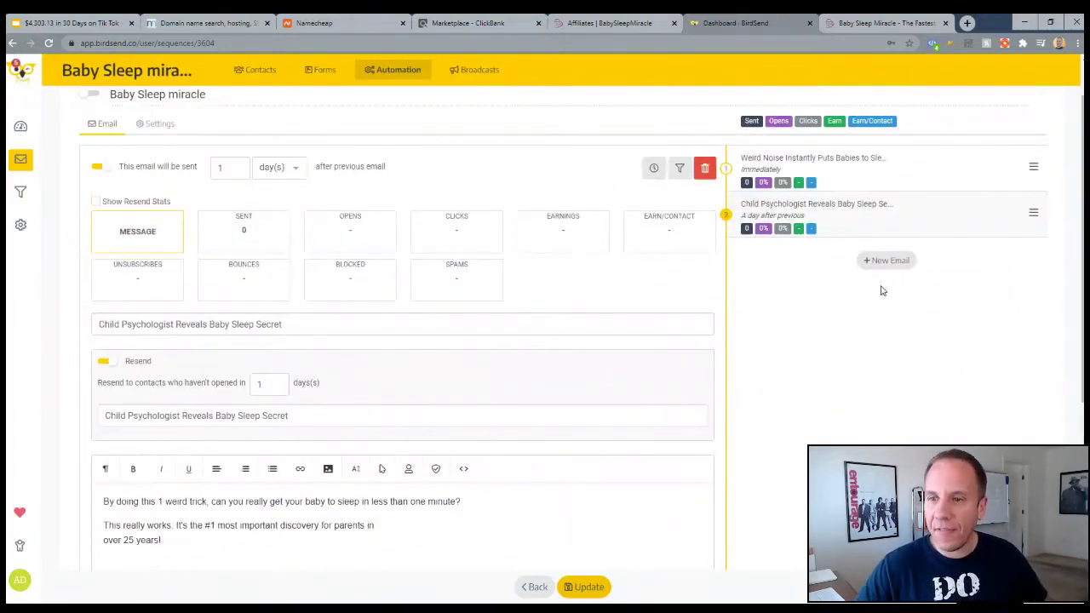
pyautogui.click(582, 25)
pyautogui.scroll(-3, 253, 329)
pyautogui.click(118, 289)
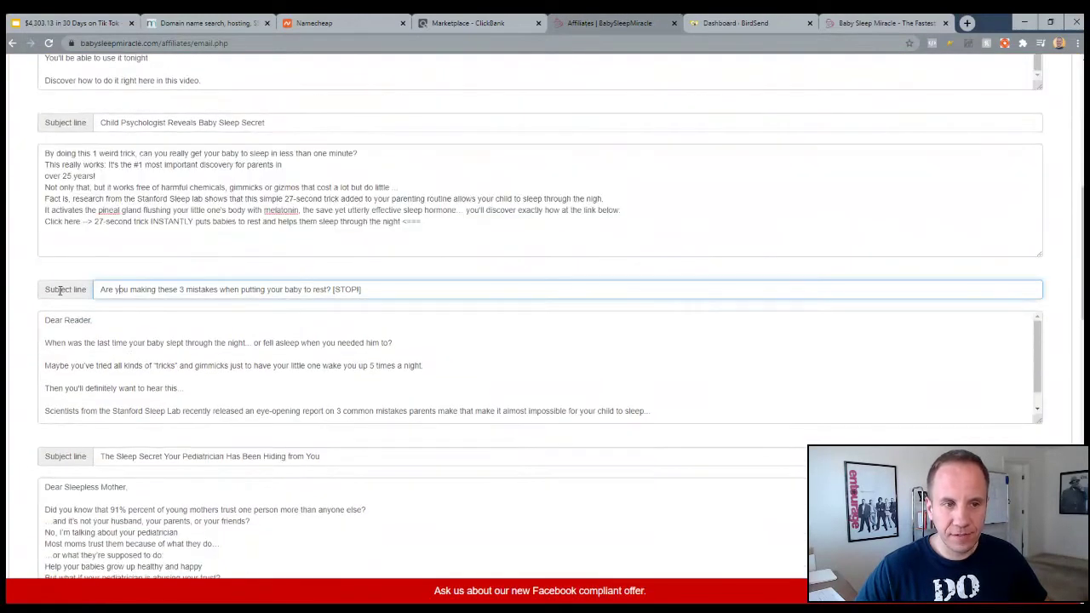
pyautogui.moveTo(64, 316); pyautogui.dragTo(424, 367)
pyautogui.scroll(-3, 51, 409)
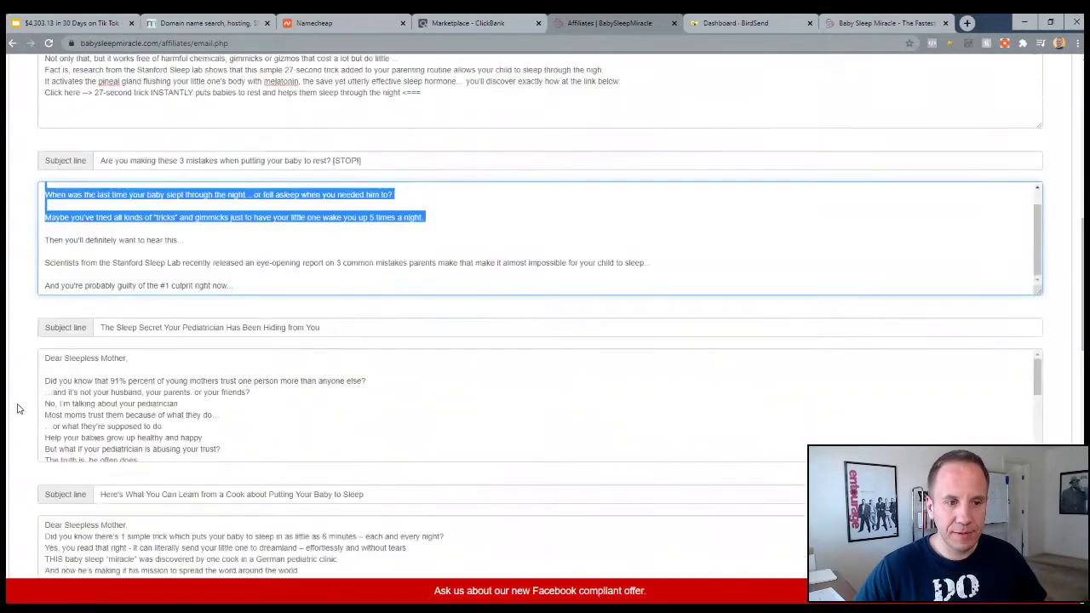
pyautogui.moveTo(91, 373); pyautogui.dragTo(108, 407)
# Skim the remaining swipe emails down to the footer, then go back to the Baby Sleep miracle sequence
pyautogui.scroll(-2, 83, 336)
pyautogui.scroll(-3, 83, 335)
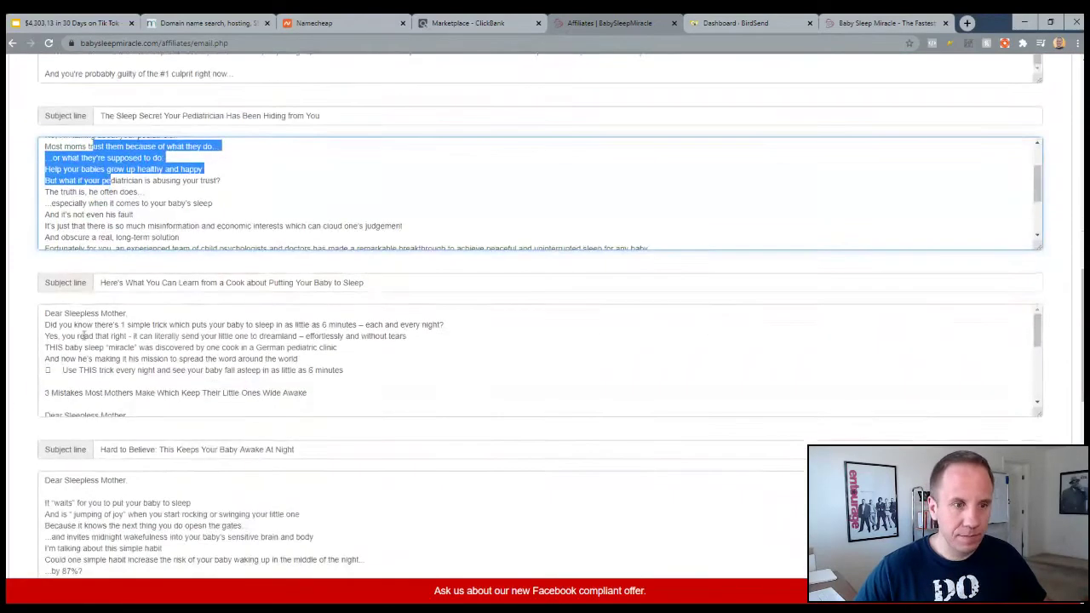
pyautogui.moveTo(77, 336); pyautogui.dragTo(82, 400)
pyautogui.moveTo(65, 502); pyautogui.dragTo(65, 537)
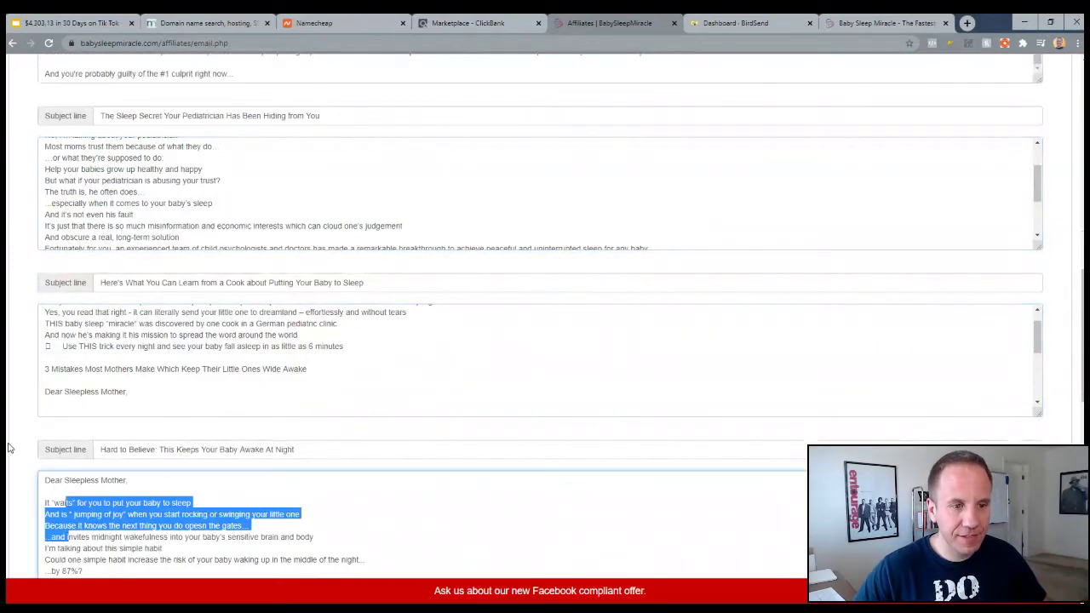
pyautogui.scroll(-6, 66, 537)
pyautogui.scroll(-8, 117, 401)
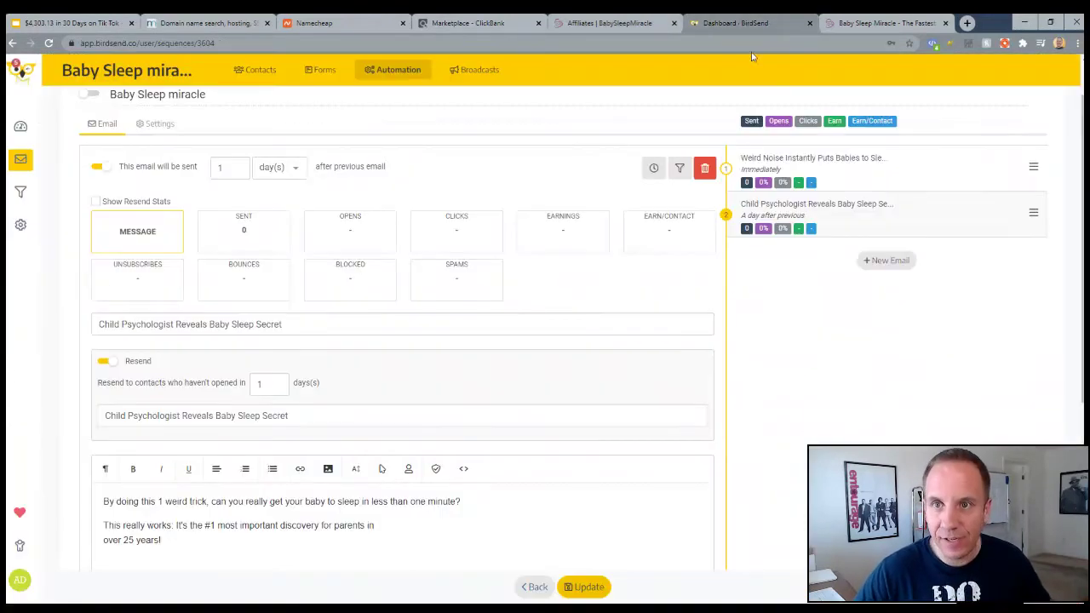
pyautogui.click(881, 23)
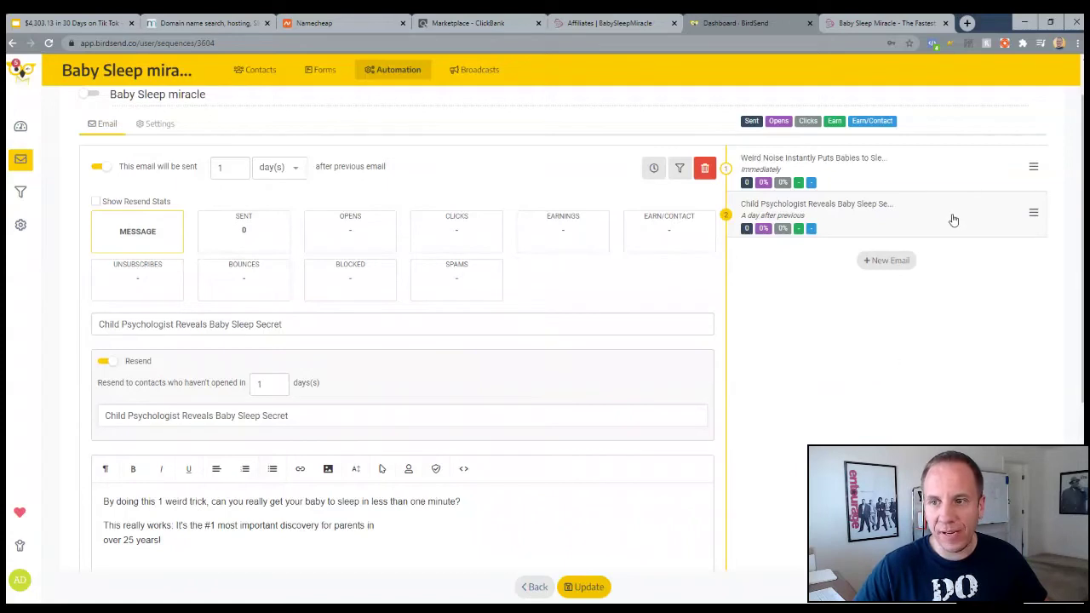
# Delay the first email by one day, save the now-active sequence, and open the Forms page
pyautogui.moveTo(1032, 216); pyautogui.dragTo(1033, 222)
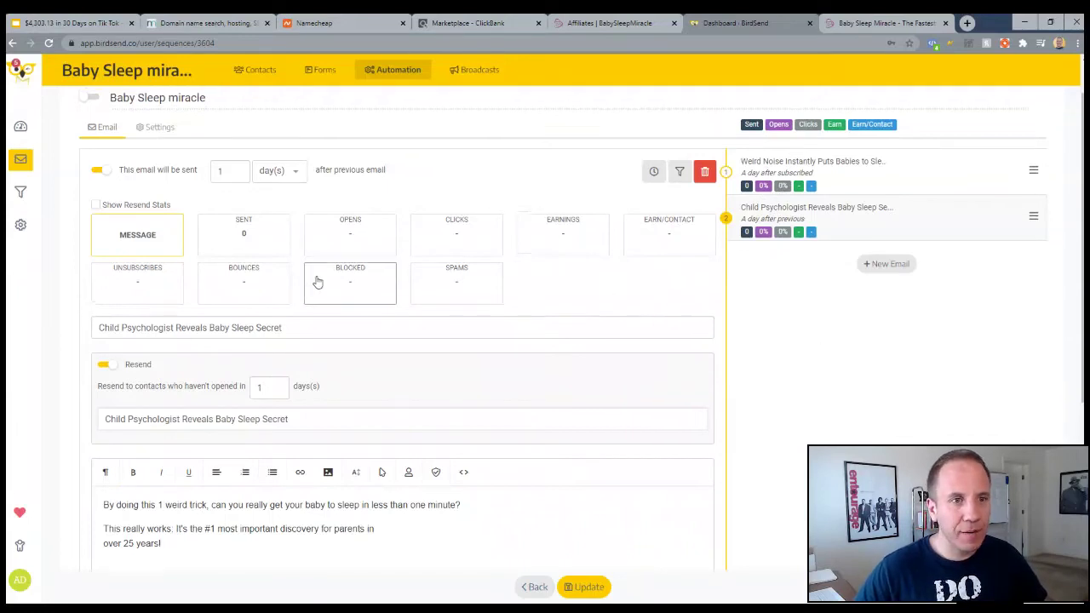
pyautogui.scroll(1, 66, 153)
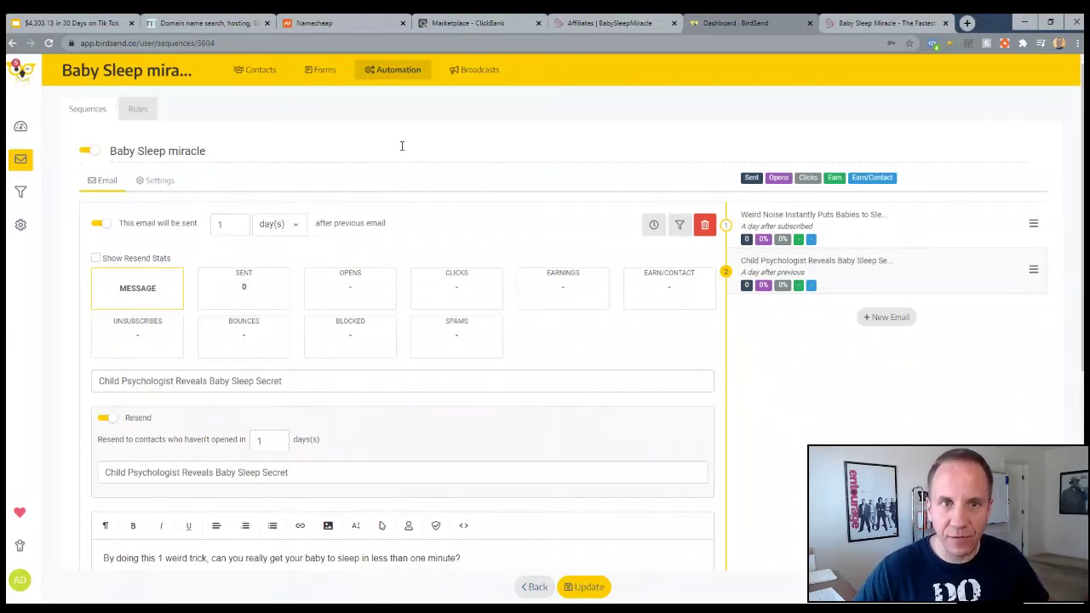
pyautogui.click(322, 71)
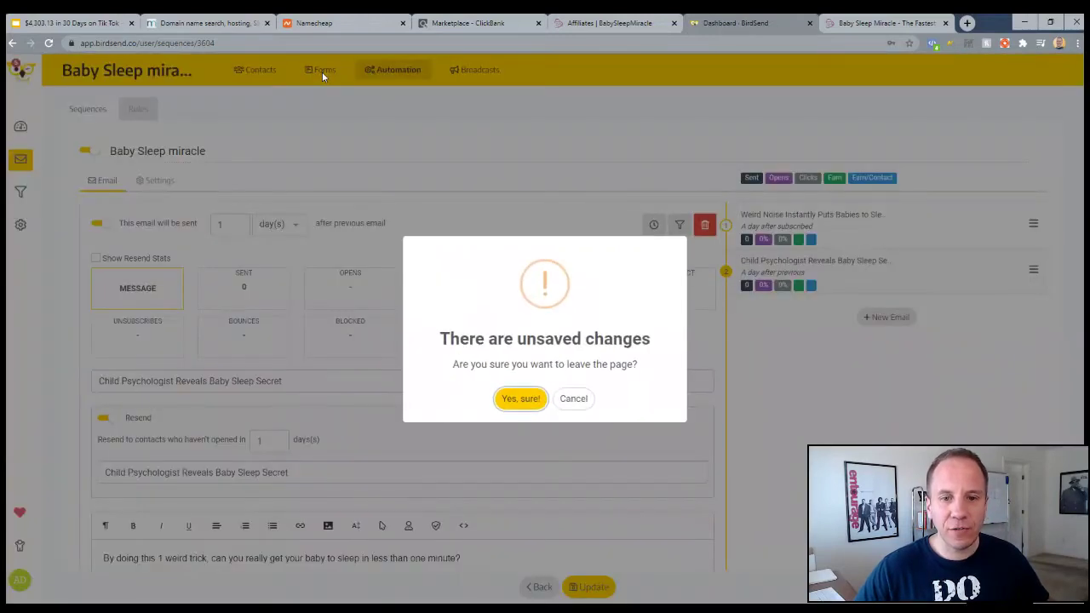
pyautogui.click(574, 399)
pyautogui.click(588, 586)
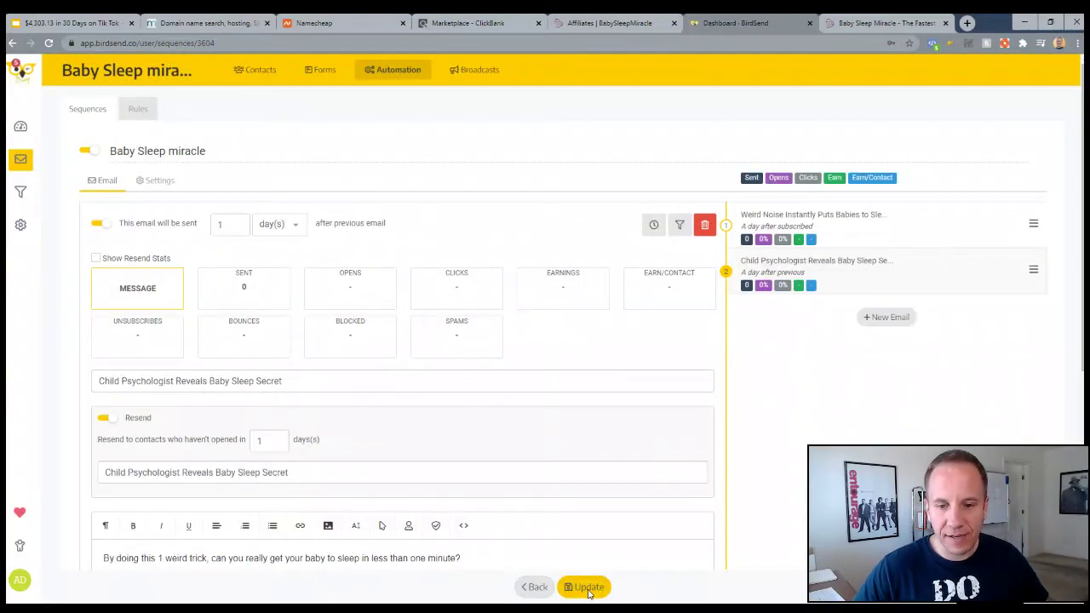
pyautogui.click(321, 71)
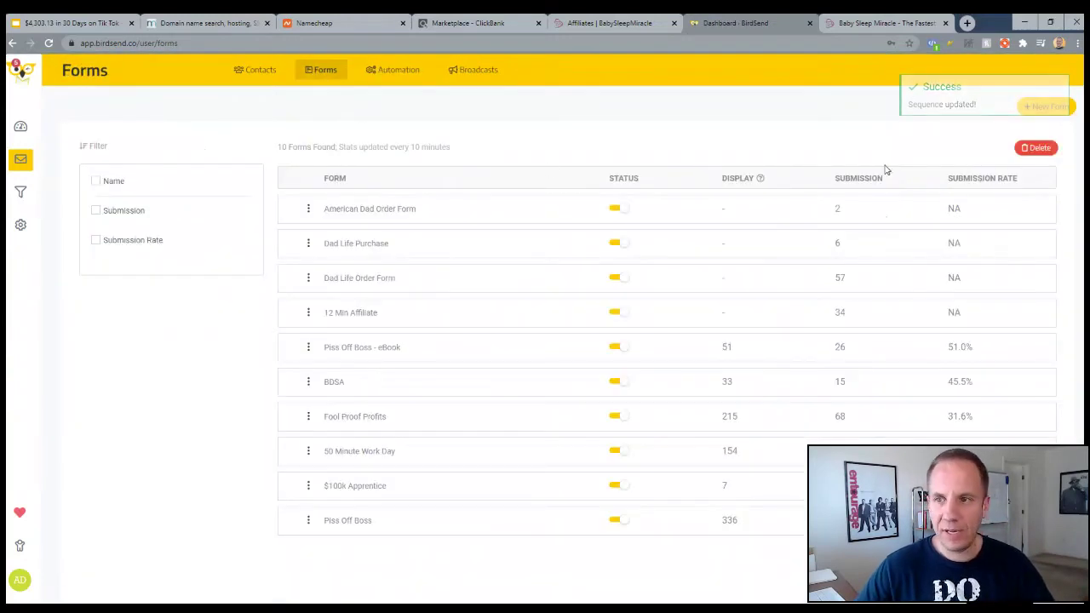
# Create a new opt-in form named 'Baby Sleep miracle' using the Welcome Screen type
pyautogui.click(1032, 109)
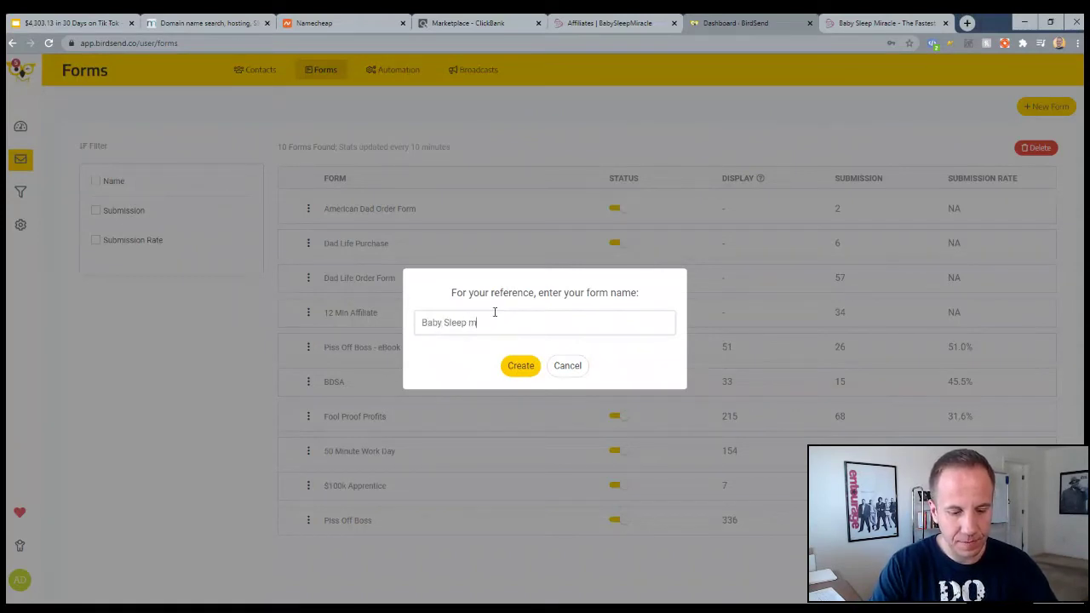
pyautogui.click(521, 365)
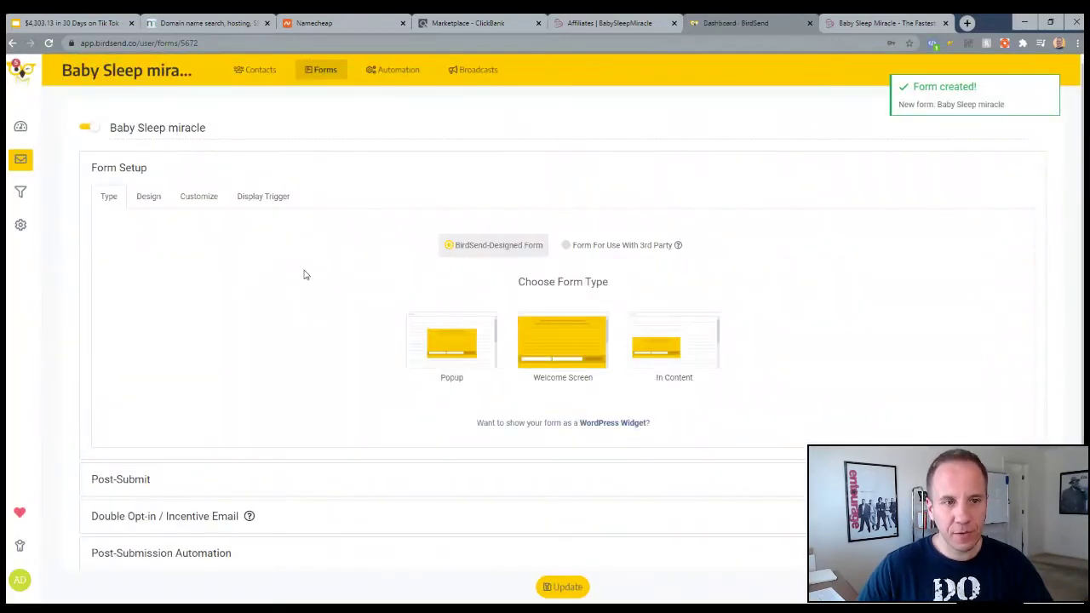
pyautogui.click(553, 351)
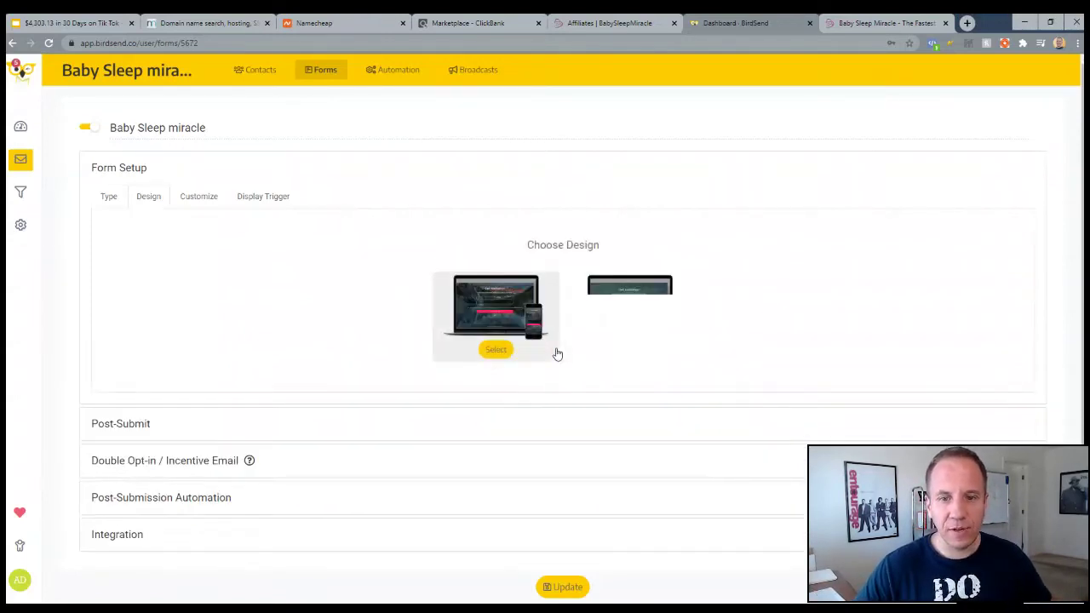
# Choose the 'Get Your Invitation' design, disable BirdSend branding, and view the Baby Sleep Miracle sales page
pyautogui.click(630, 350)
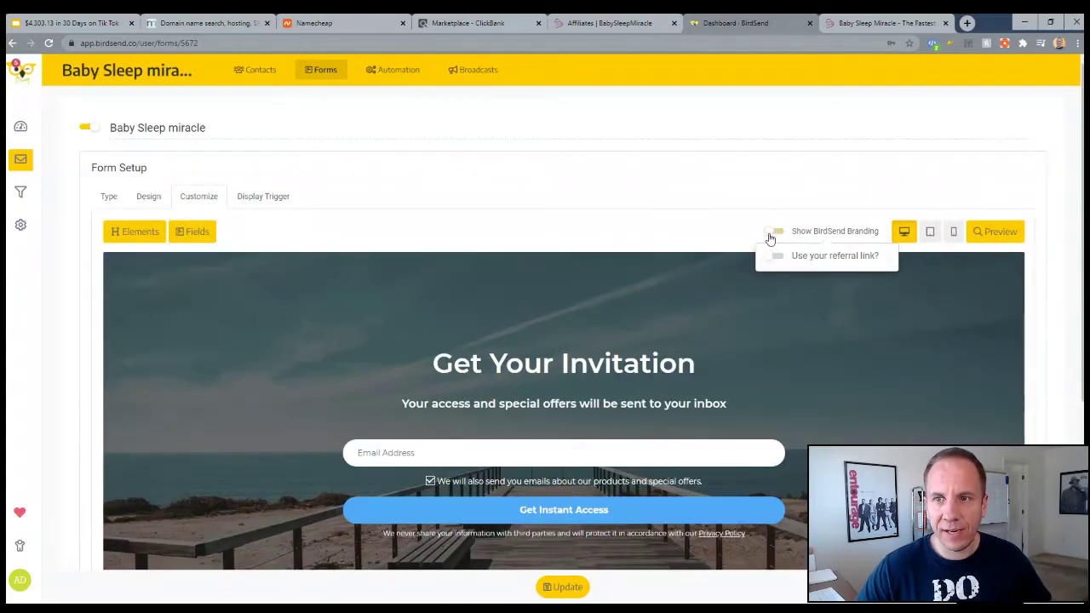
pyautogui.click(771, 233)
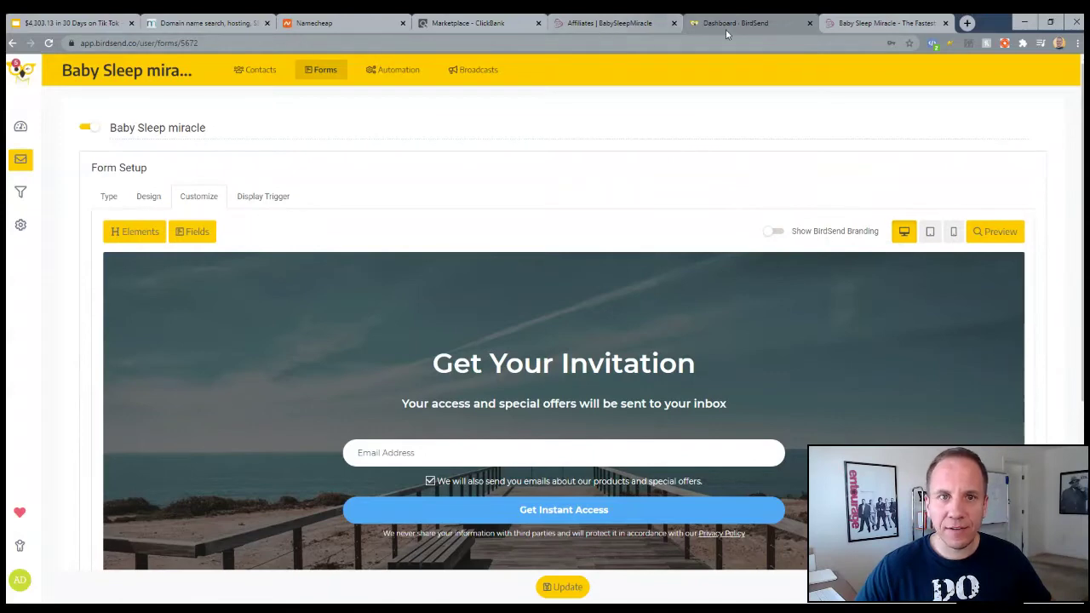
pyautogui.click(886, 23)
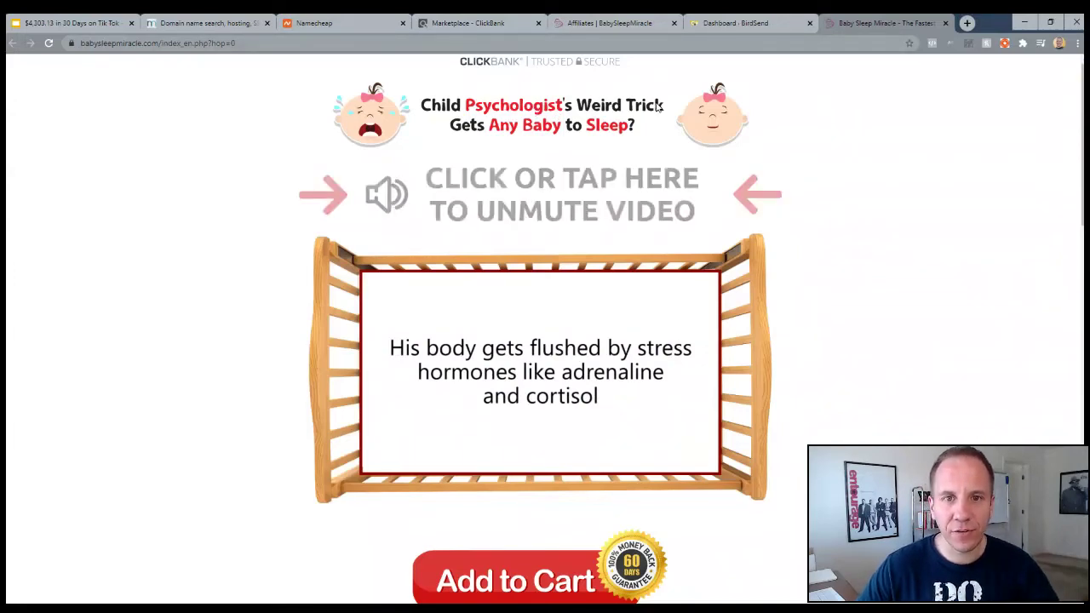
# Replace the form heading with 'Child Psychologist's Weird Trick Gets Any baby to Sleep', fixing the typo
pyautogui.click(745, 24)
pyautogui.click(528, 375)
pyautogui.tripleClick(526, 379)
pyautogui.write('C')
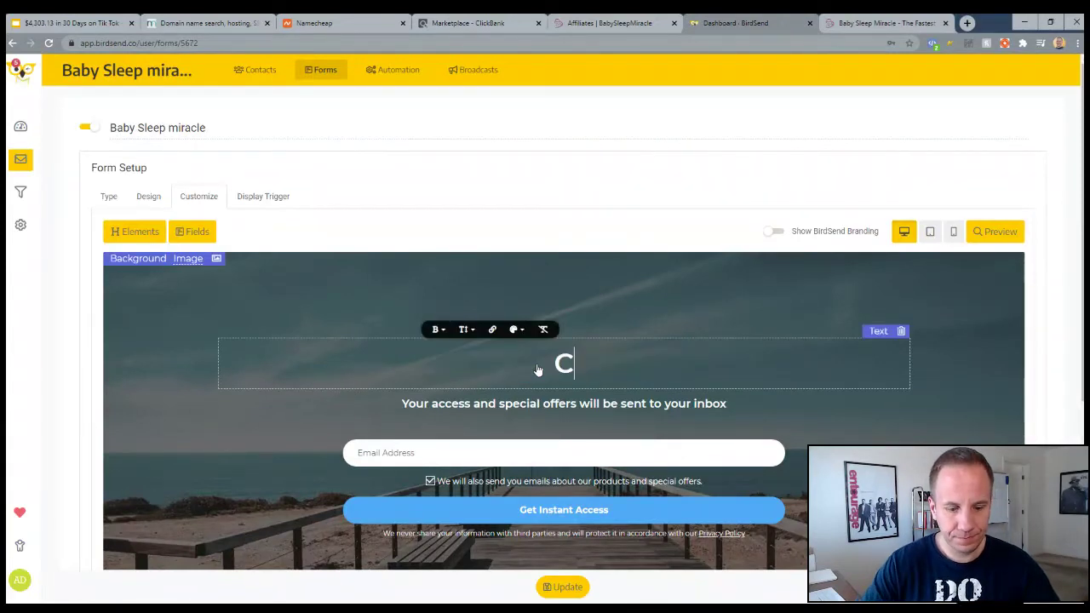
pyautogui.write('hild Ps')
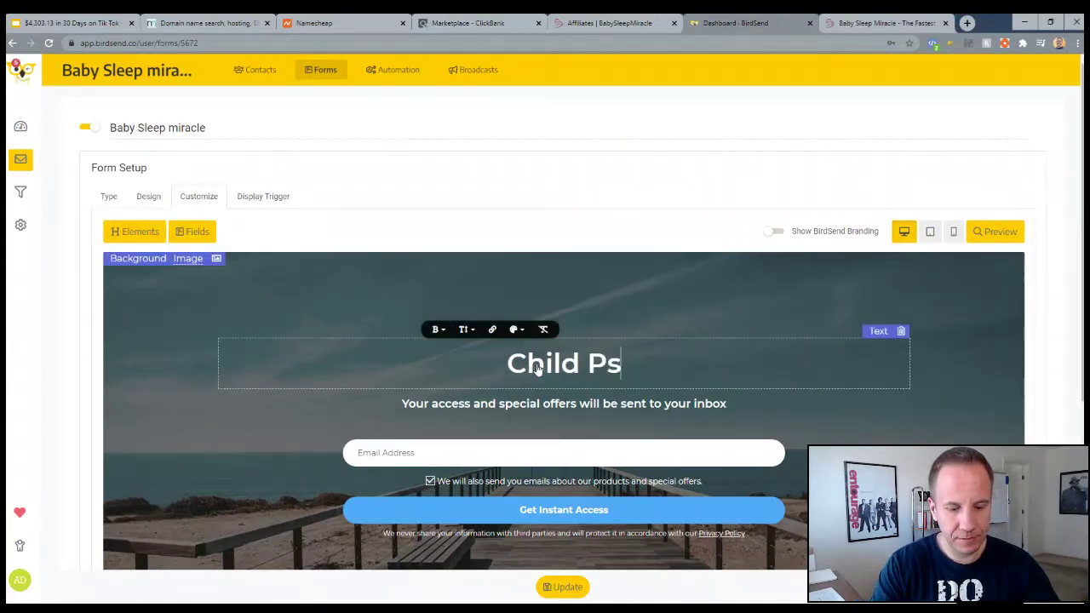
pyautogui.write('ychol')
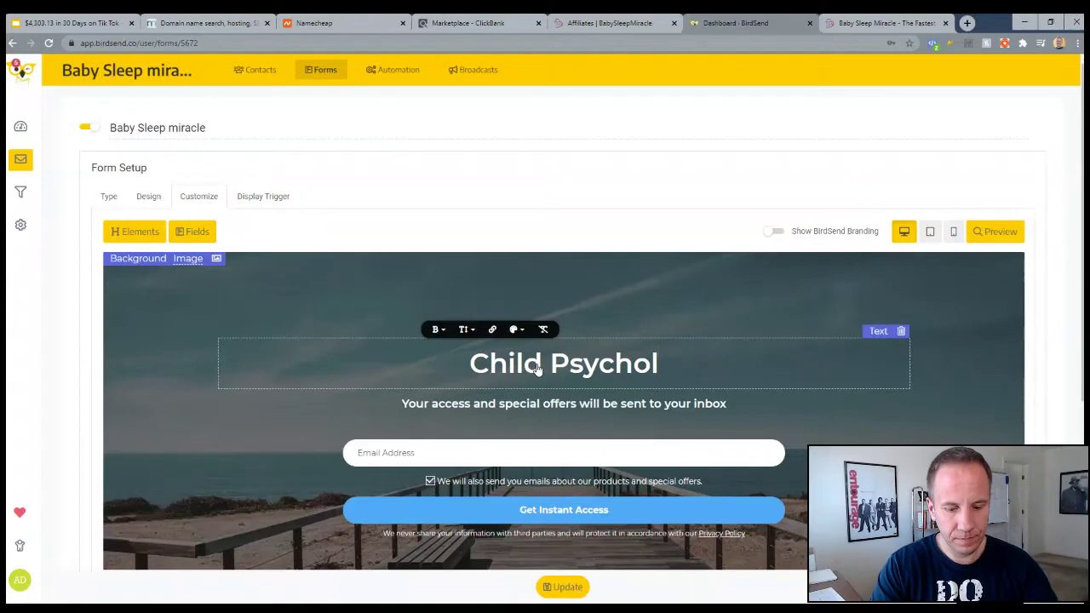
pyautogui.write("git's Wei")
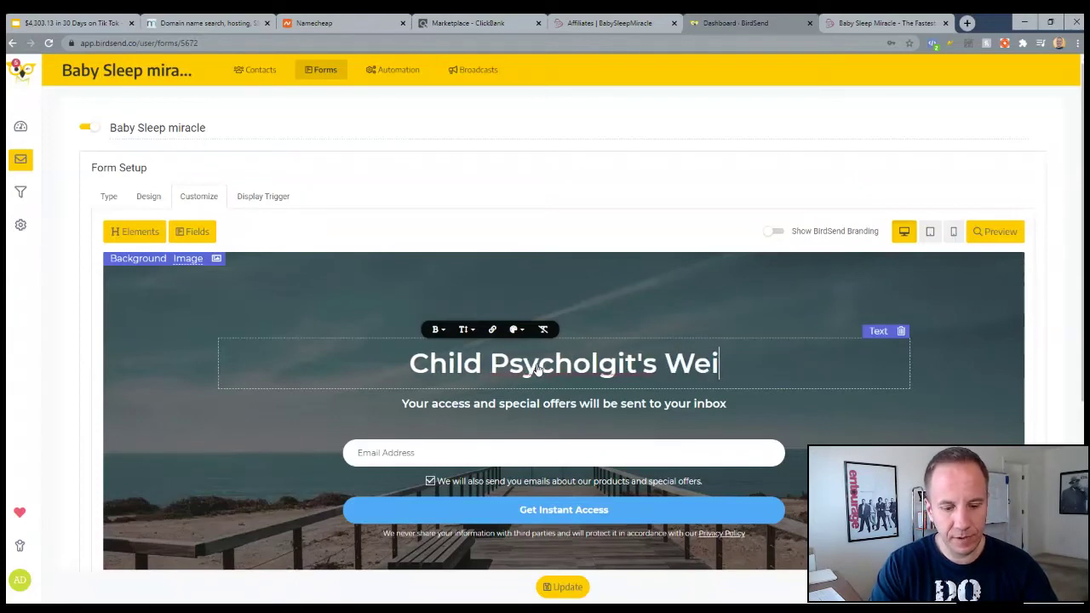
pyautogui.write('rd Trick Get')
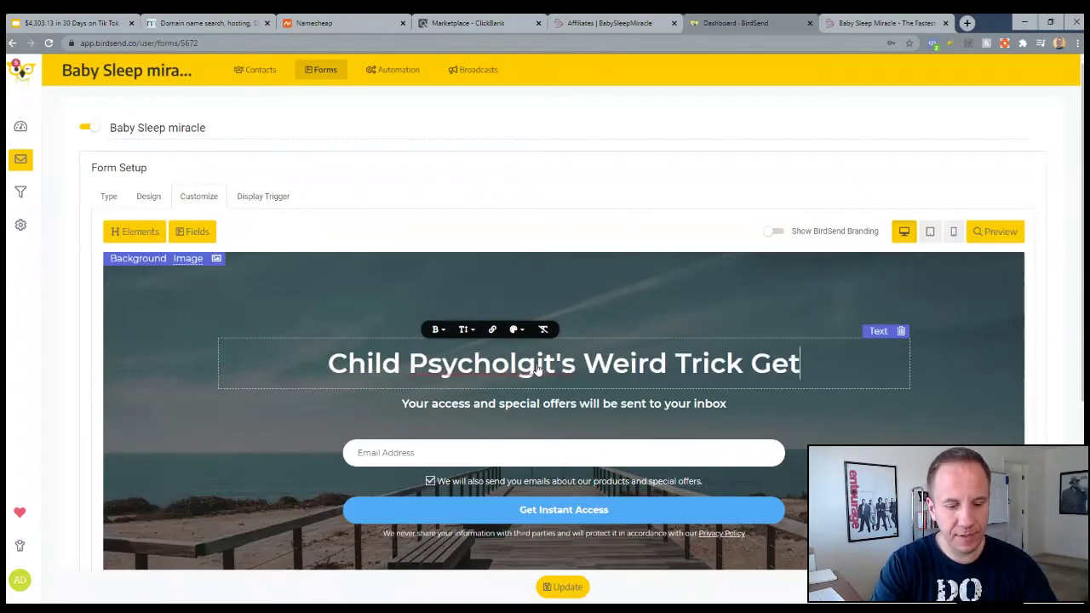
pyautogui.write('s Any bab')
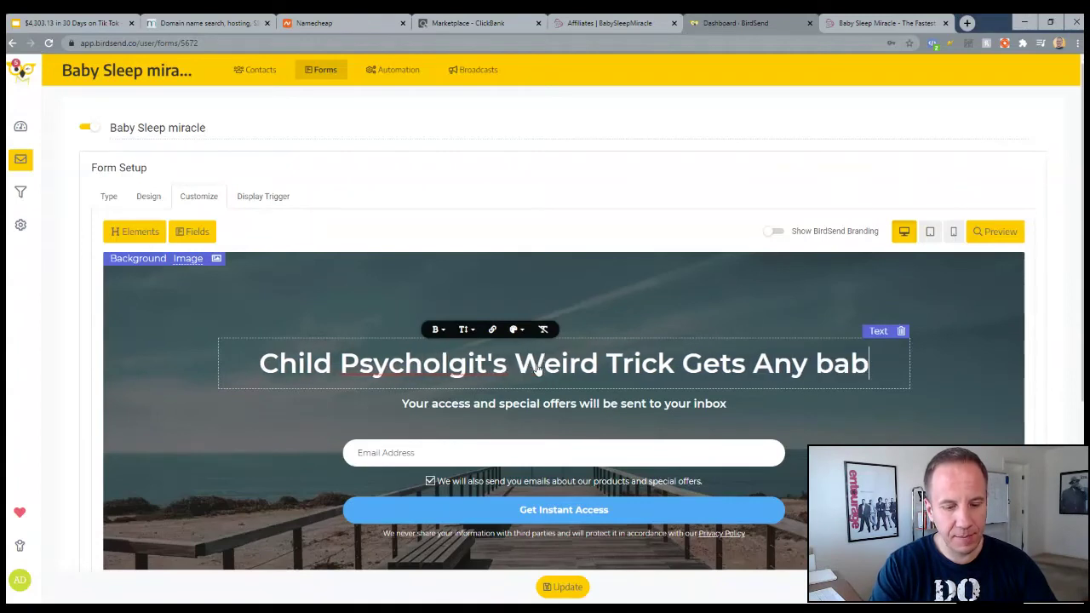
pyautogui.write('y to Sleep')
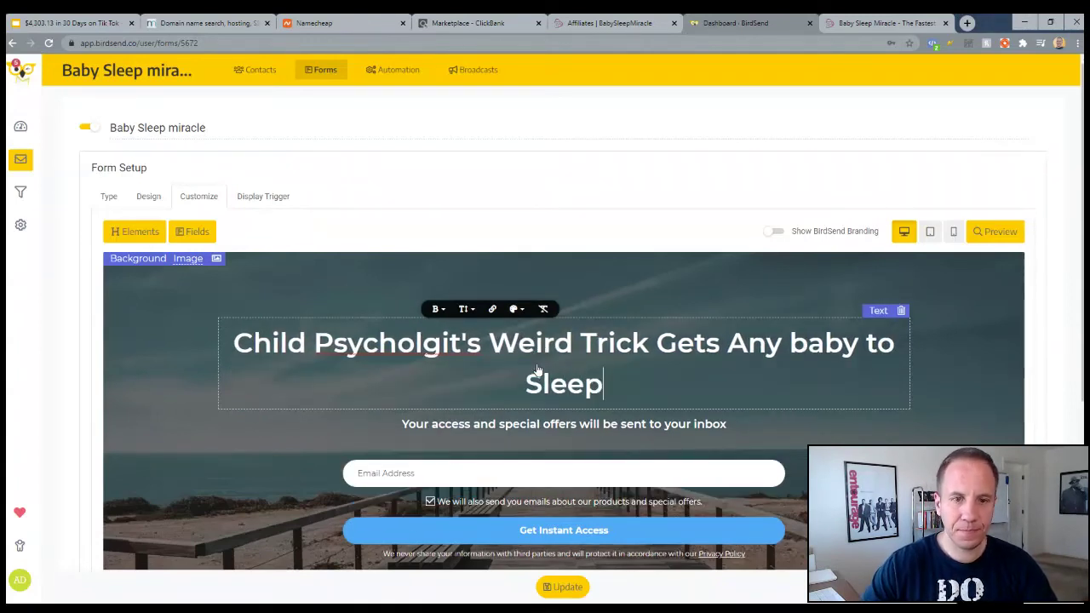
pyautogui.doubleClick(439, 344)
pyautogui.write("Psychologist's")
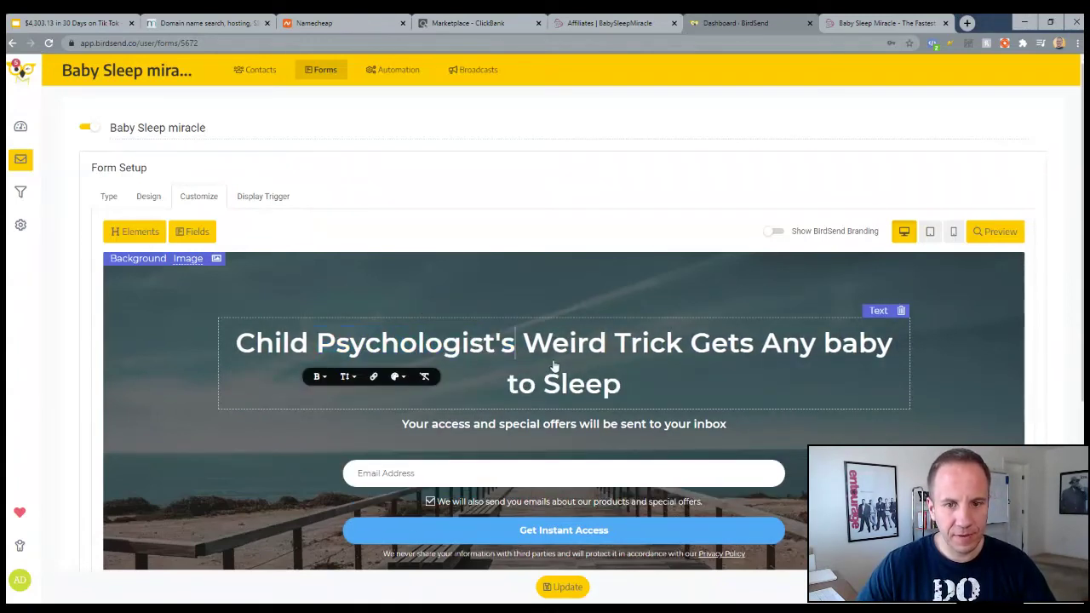
pyautogui.click(620, 342)
pyautogui.press('Return')
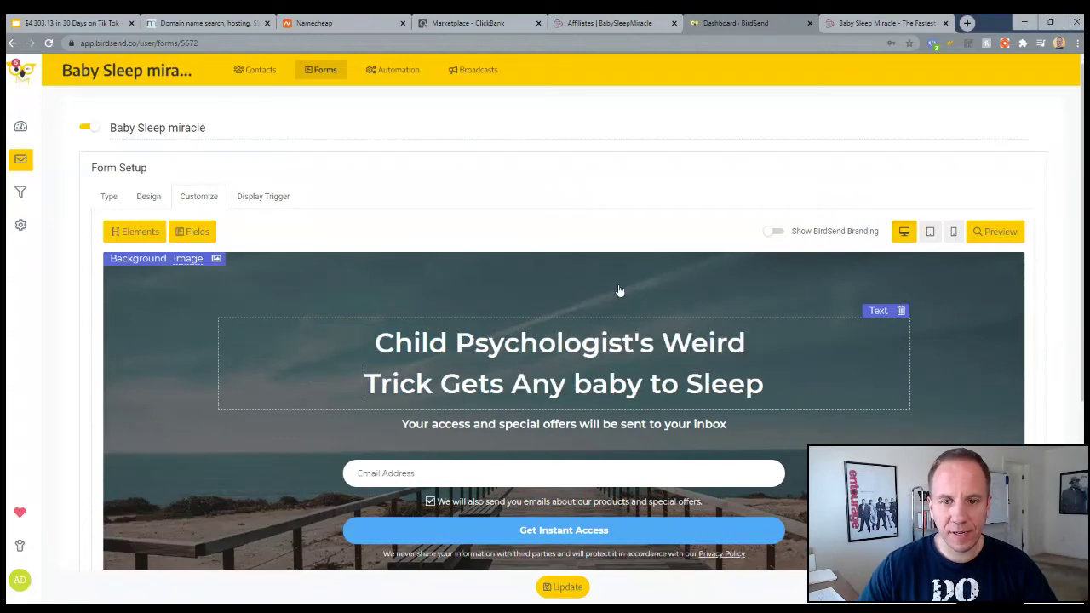
pyautogui.hotkey('ctrl', 'Tab')
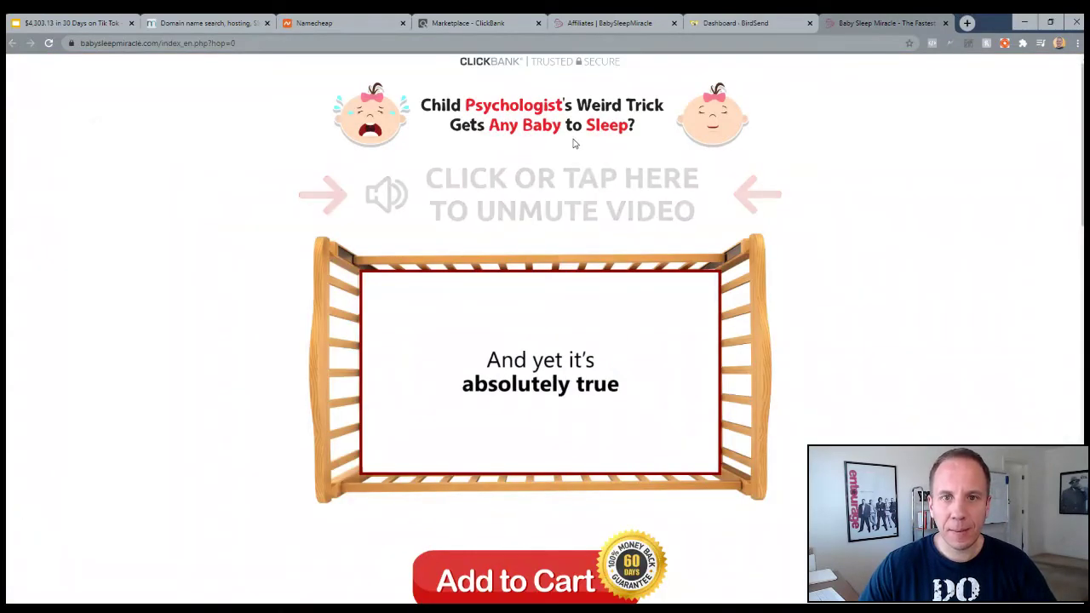
pyautogui.click(728, 26)
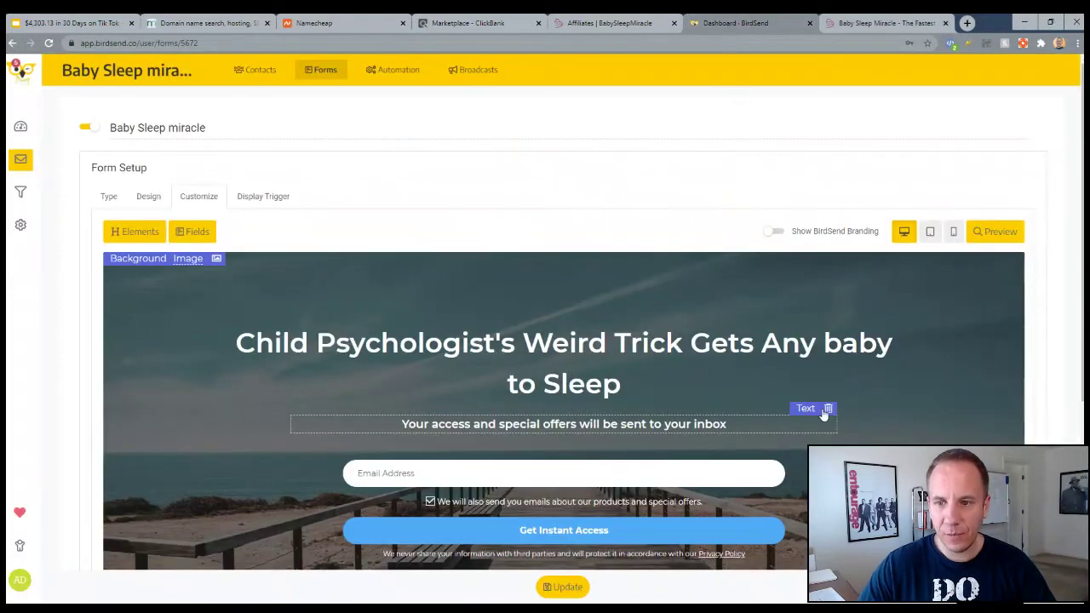
# Delete the subtitle and consent checkbox, break the headline before 'Trick', and capitalise 'Baby'
pyautogui.click(827, 409)
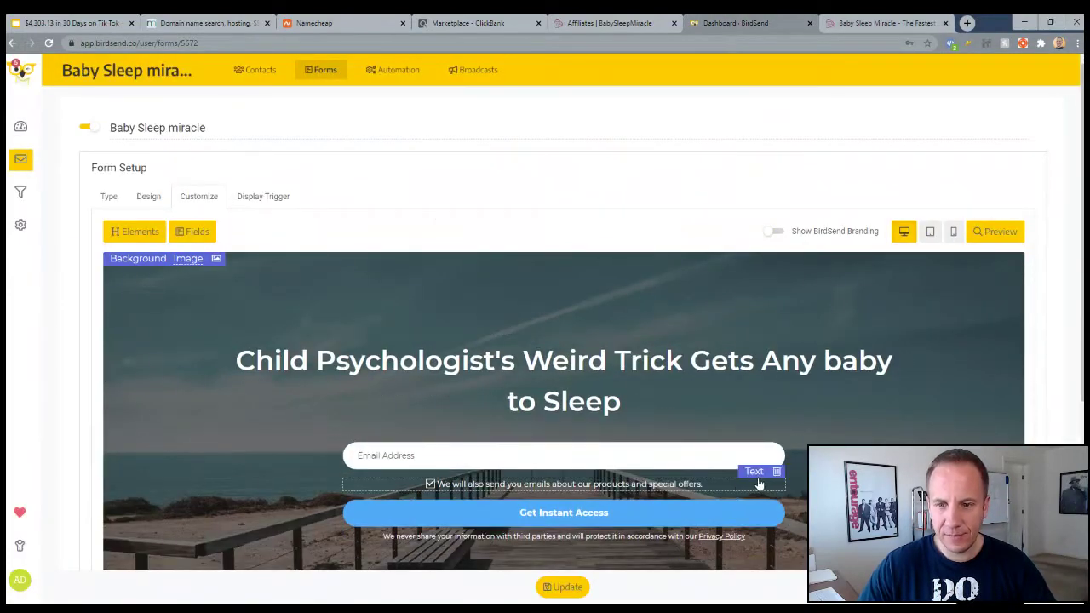
pyautogui.click(776, 471)
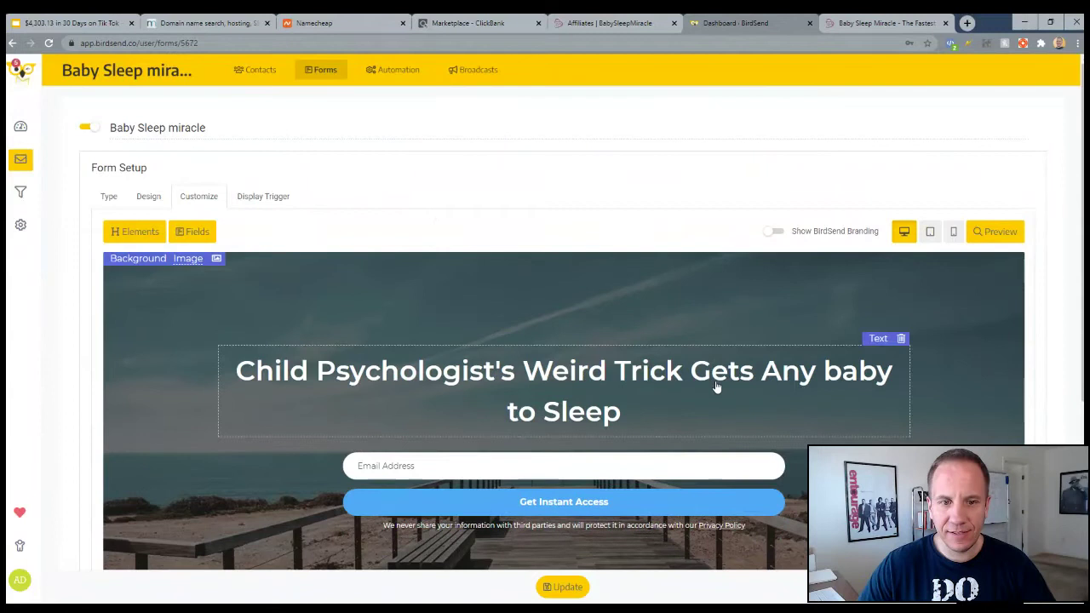
pyautogui.click(616, 372)
pyautogui.press('Return')
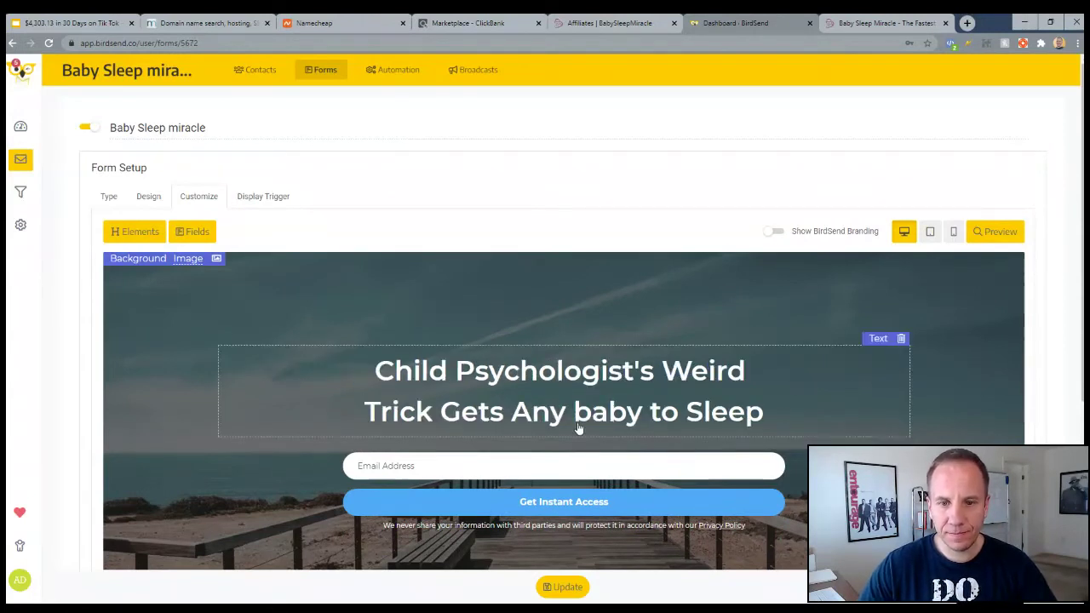
pyautogui.click(575, 413)
pyautogui.press('Delete')
pyautogui.write('B')
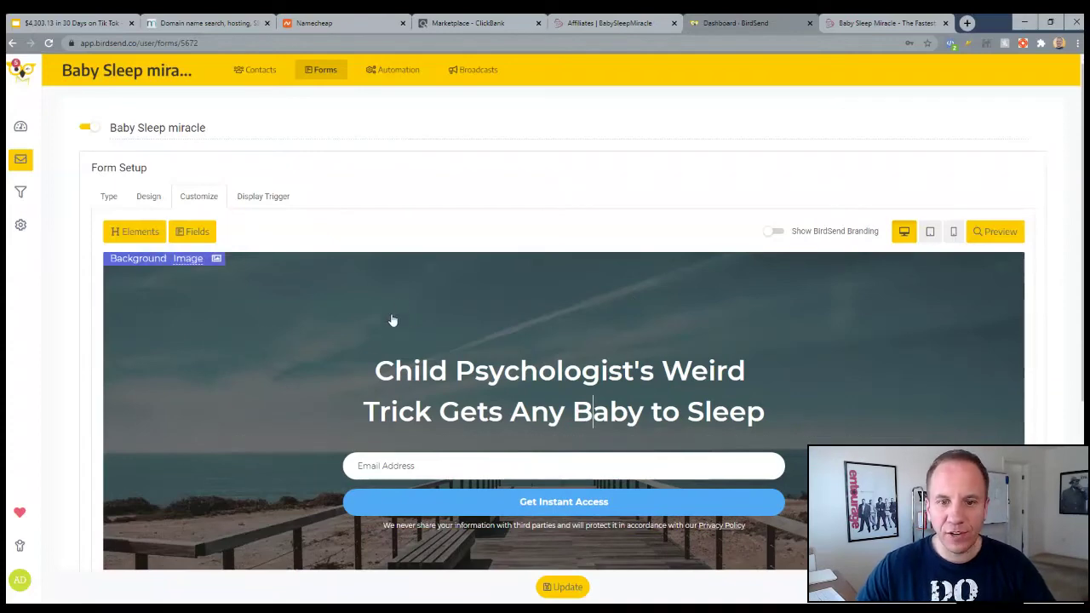
# Switch the form background from the beach image to a solid black colour
pyautogui.scroll(-1, 258, 356)
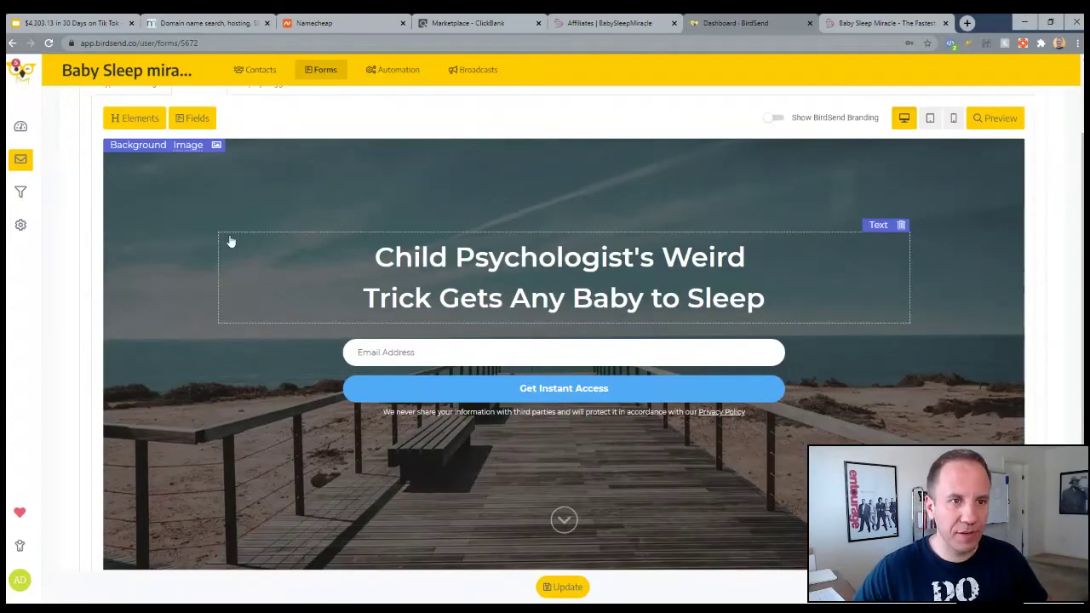
pyautogui.click(187, 154)
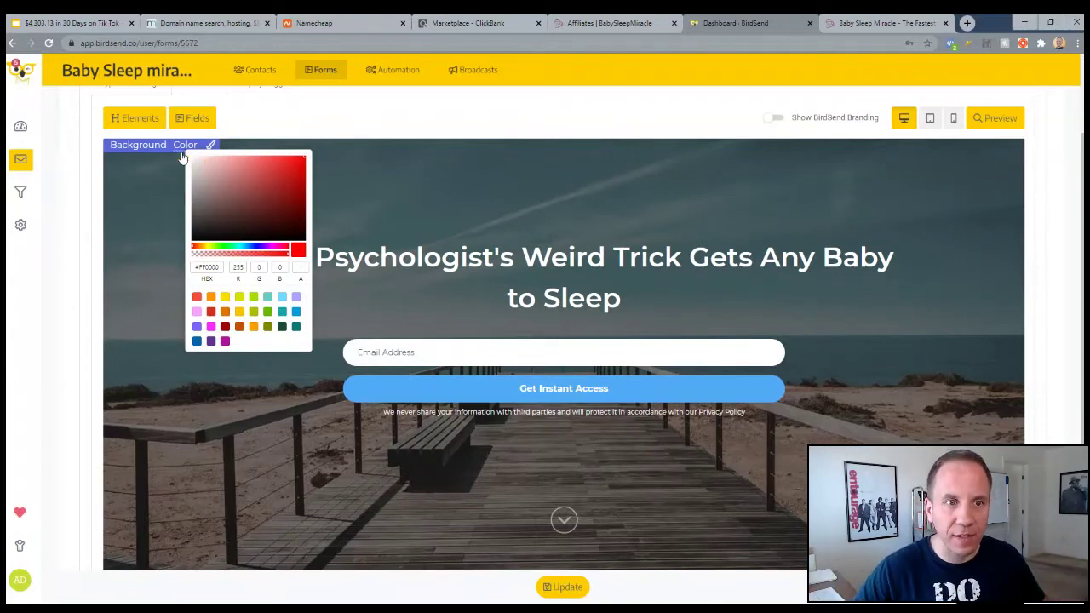
pyautogui.click(180, 150)
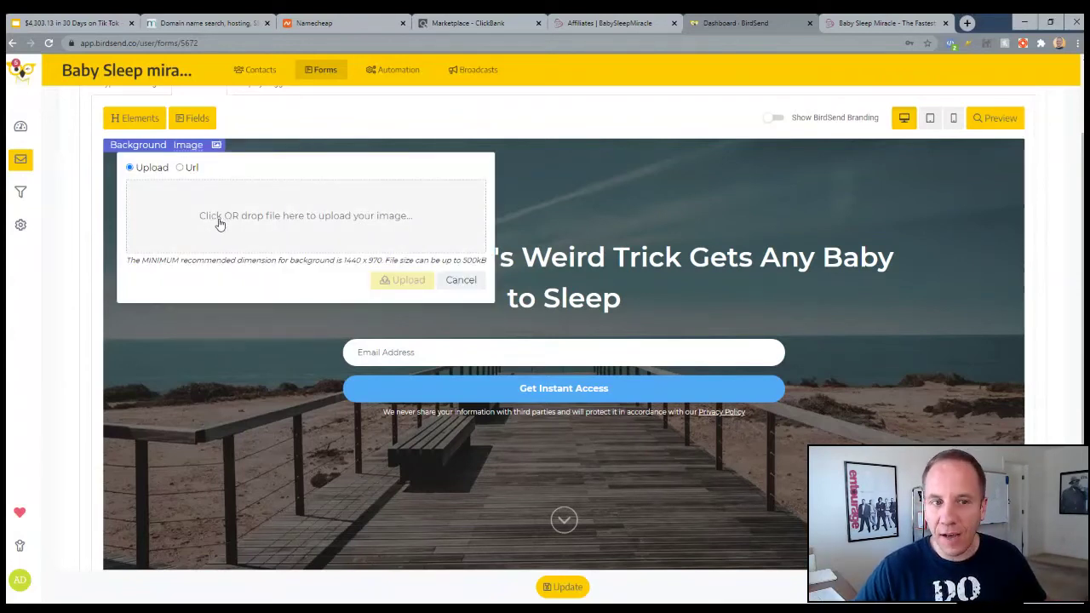
pyautogui.click(183, 168)
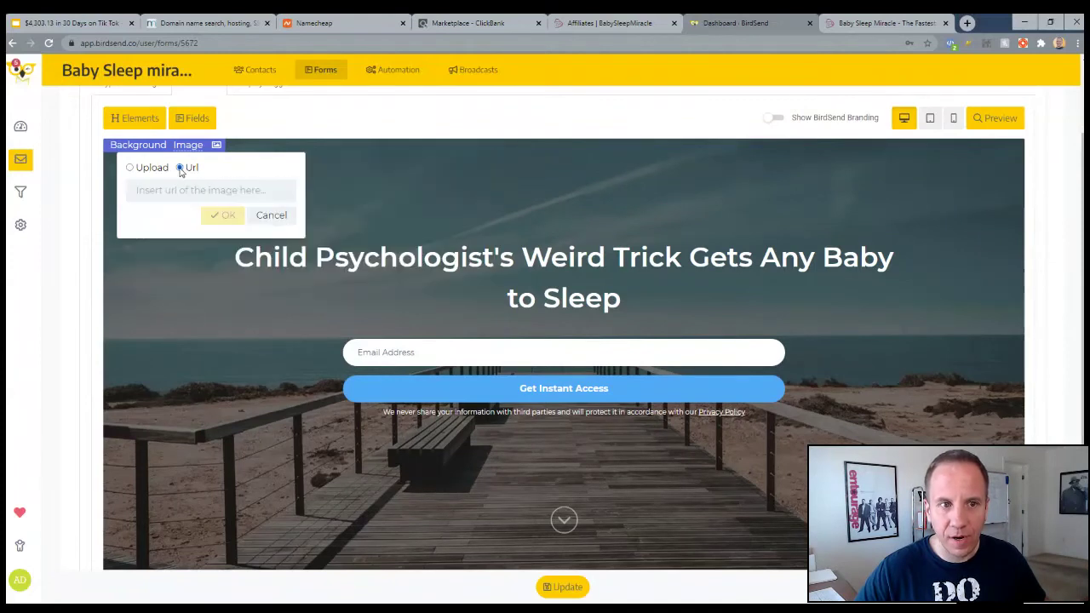
pyautogui.click(130, 169)
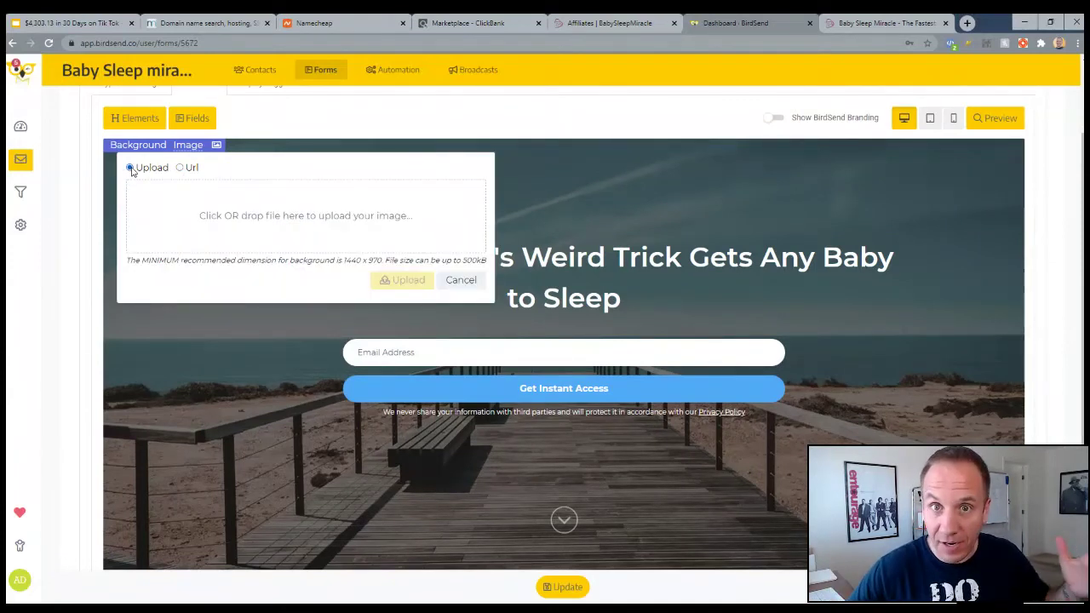
pyautogui.click(179, 146)
pyautogui.click(196, 221)
pyautogui.moveTo(192, 231); pyautogui.dragTo(175, 275)
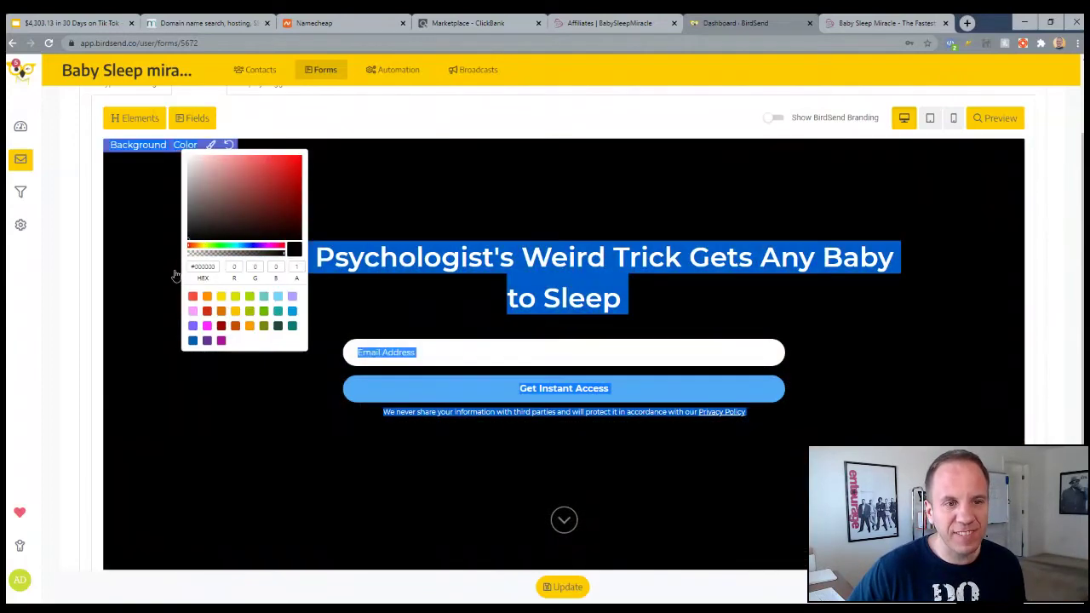
pyautogui.click(175, 280)
pyautogui.click(163, 268)
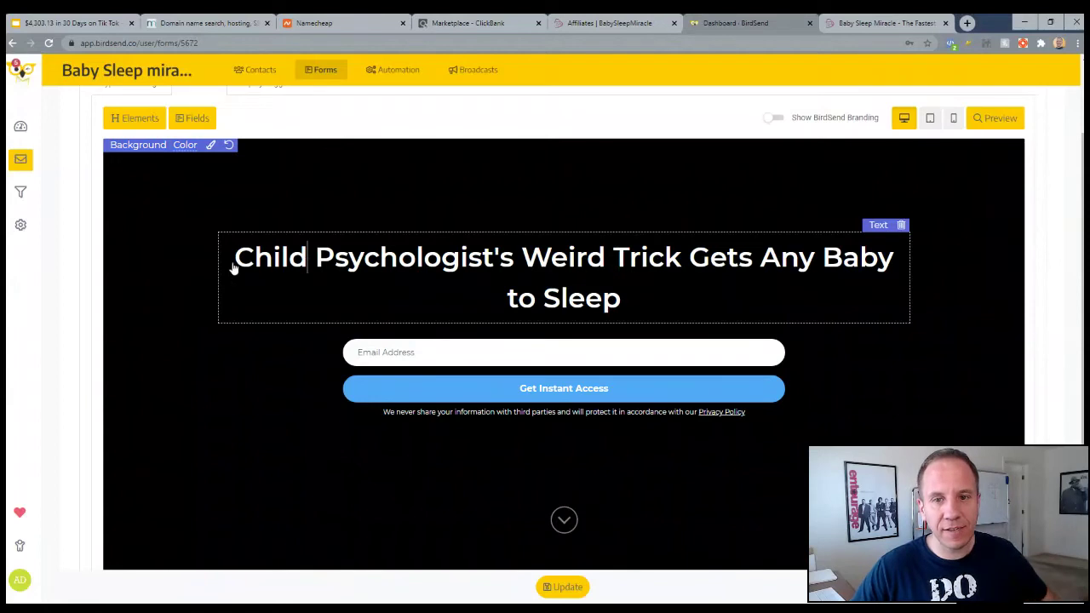
# Add a First Name field to the form, placed above Email Address
pyautogui.scroll(-2, 217, 309)
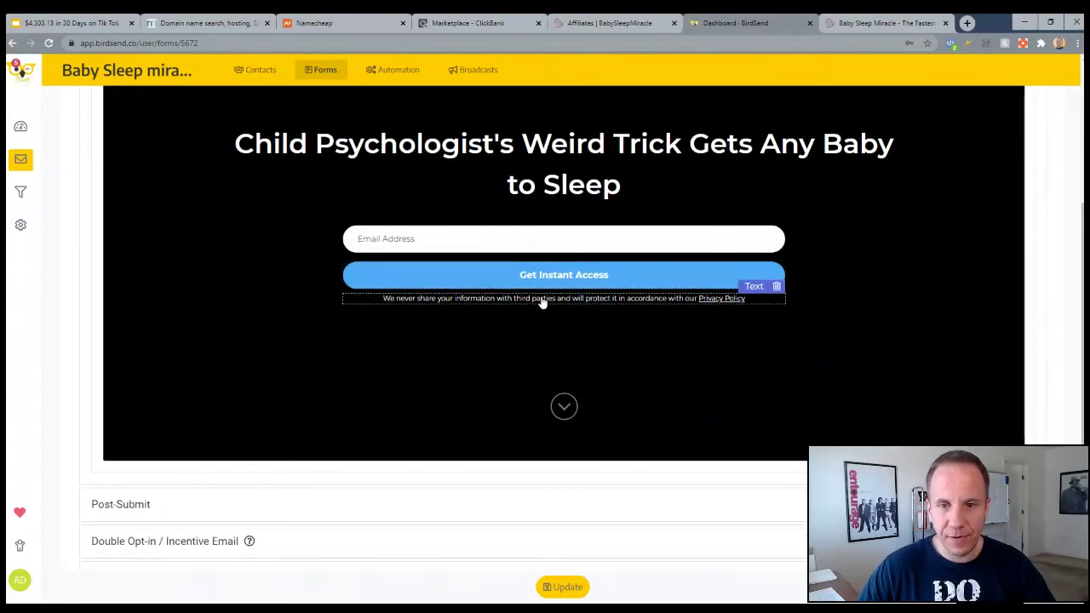
pyautogui.scroll(2, 201, 246)
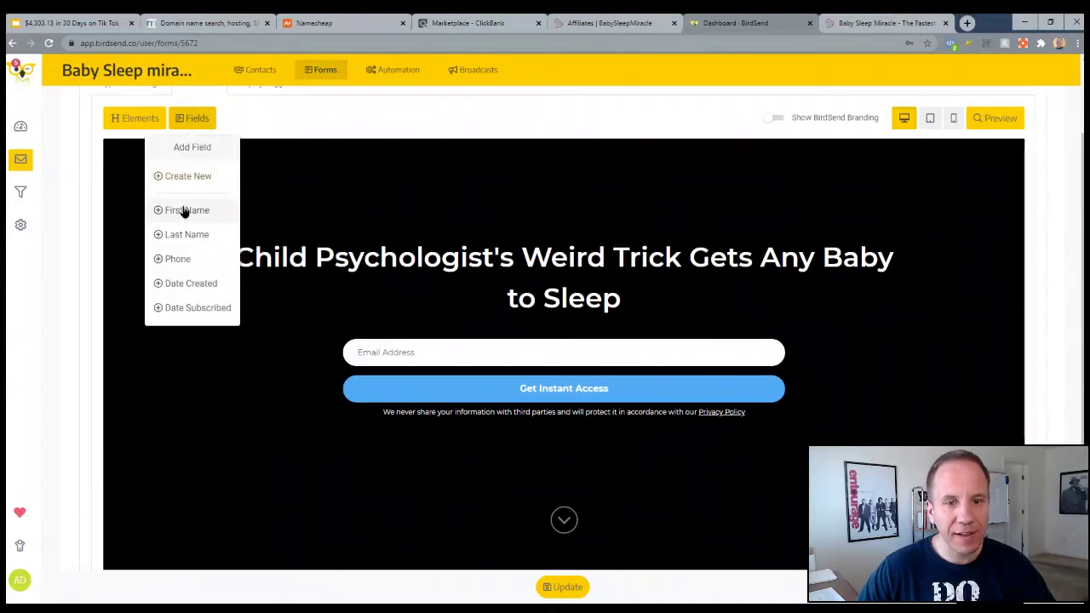
pyautogui.moveTo(197, 119)
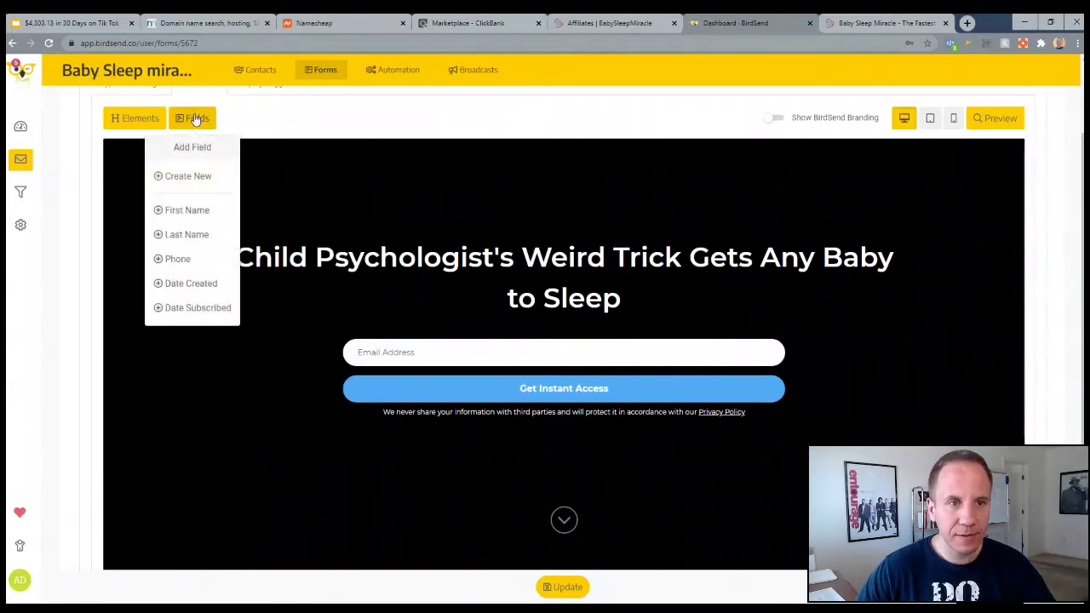
pyautogui.click(163, 211)
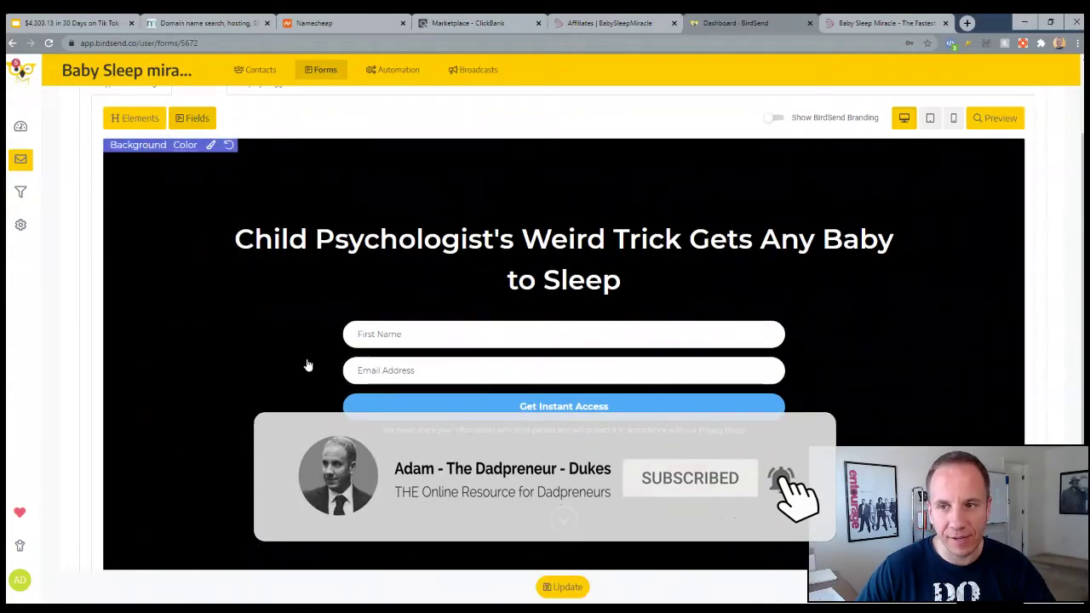
pyautogui.scroll(-3, 248, 341)
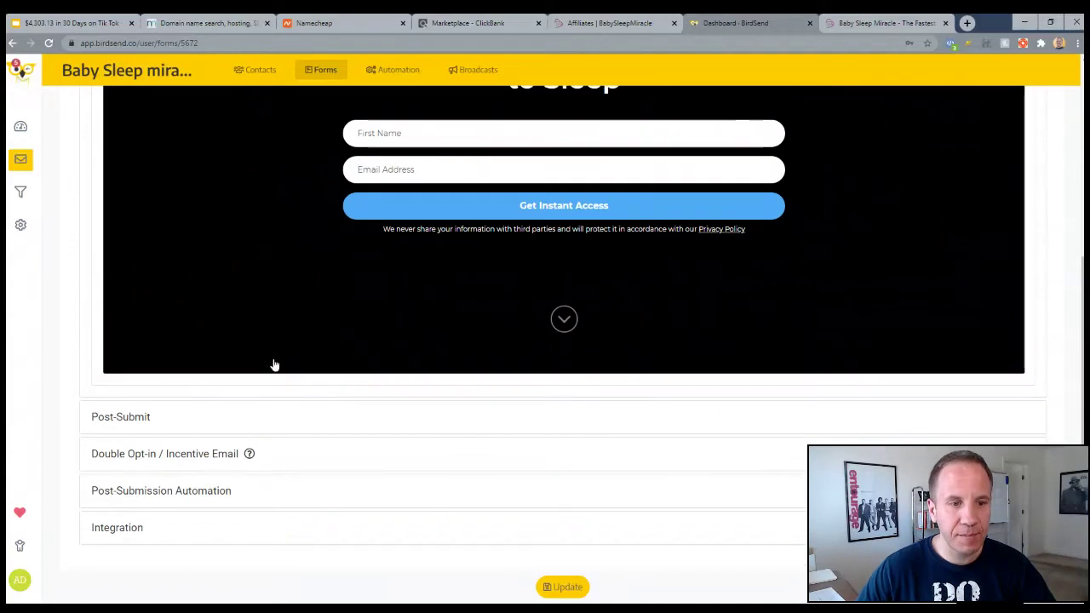
# Set the submit-success redirect URL to the pasted ClickBank affiliate hop link
pyautogui.click(159, 417)
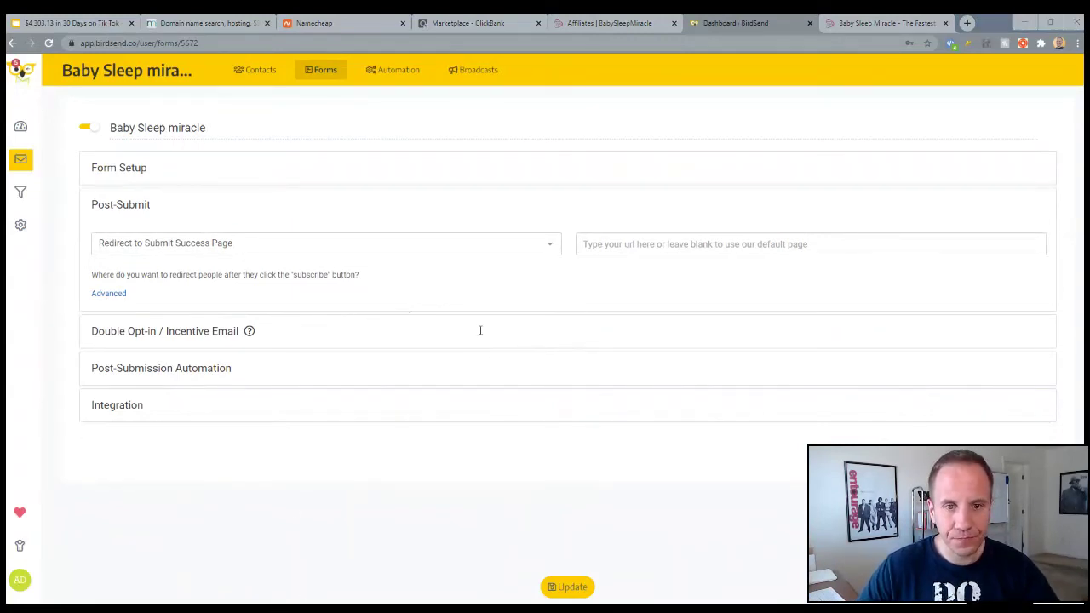
pyautogui.click(645, 244)
pyautogui.write('http://adamdukes.bbysleep.hop.clickbank.net')
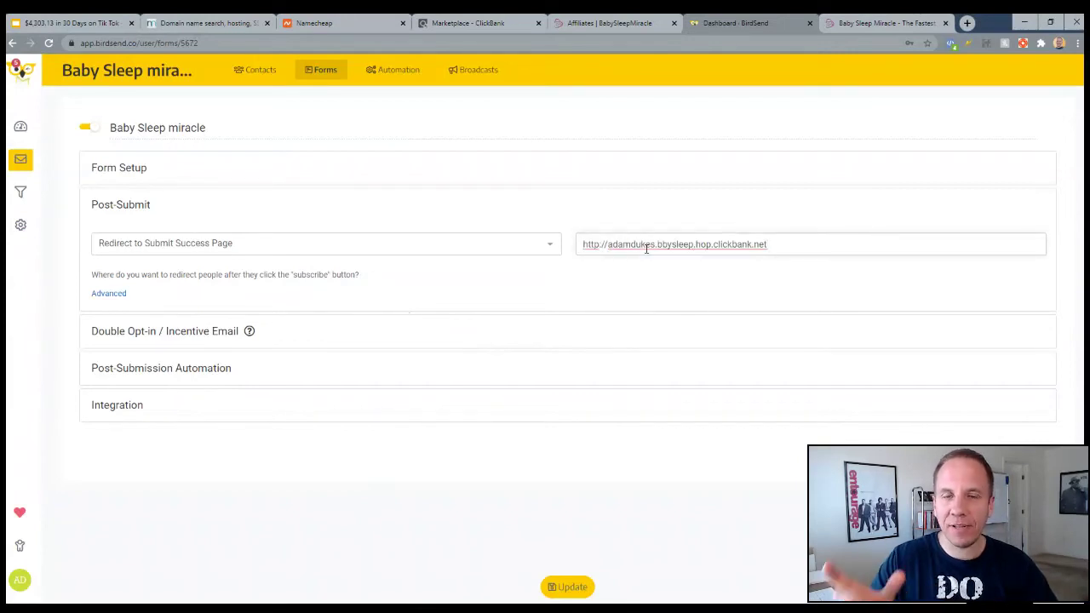
# Check the Baby Sleep Miracle sales page, then disable the double opt-in confirmation email
pyautogui.click(843, 26)
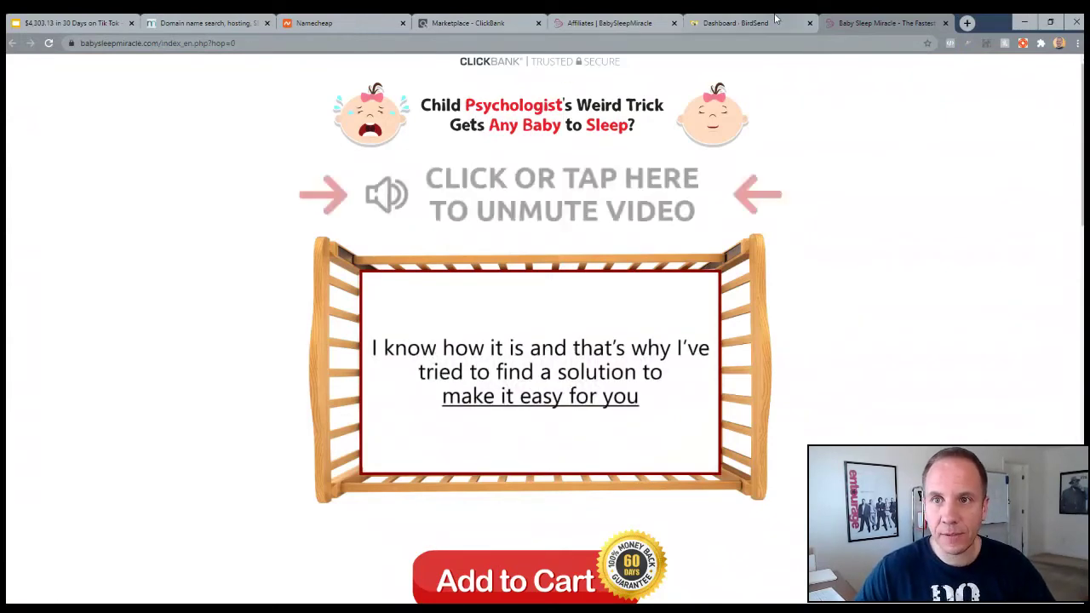
pyautogui.hotkey('ctrl', 'shift', 'Tab')
pyautogui.click(186, 337)
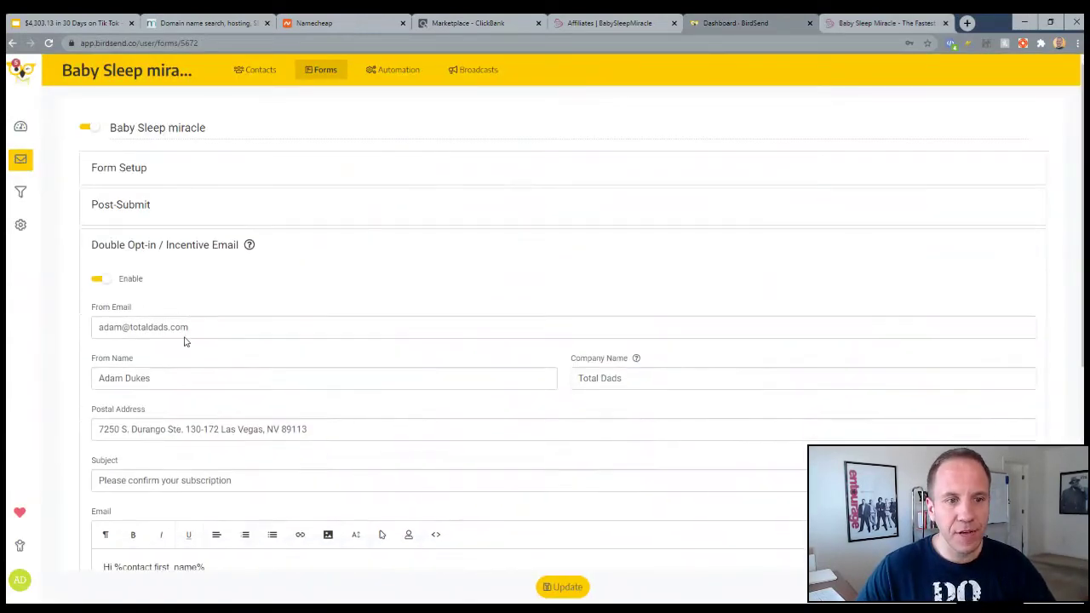
pyautogui.click(98, 279)
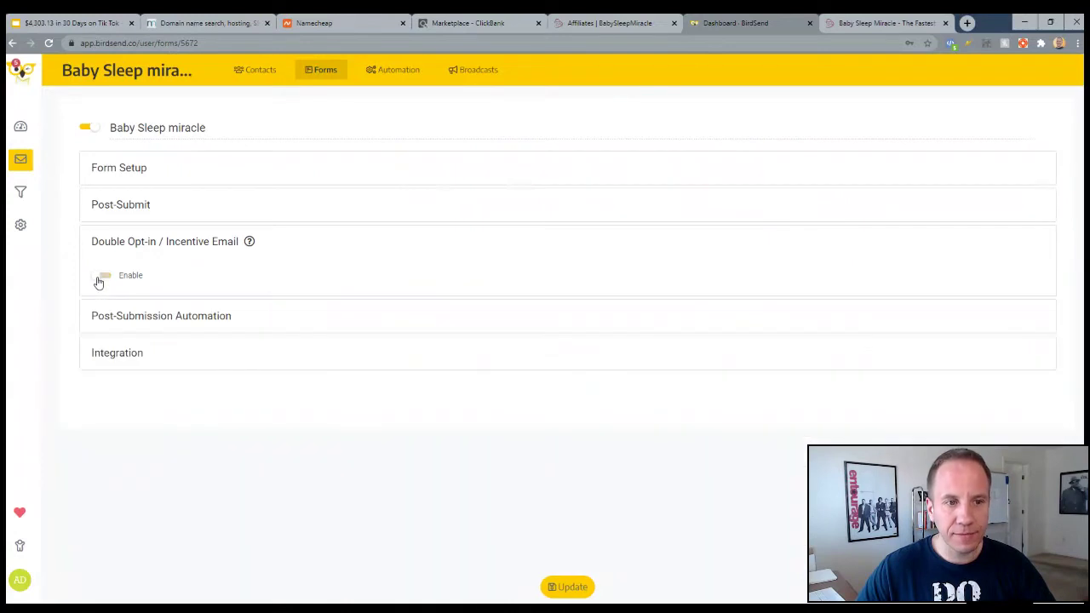
# Add a post-submission 'Subscribe to sequence' action for the Baby Sleep miracle sequence
pyautogui.click(126, 315)
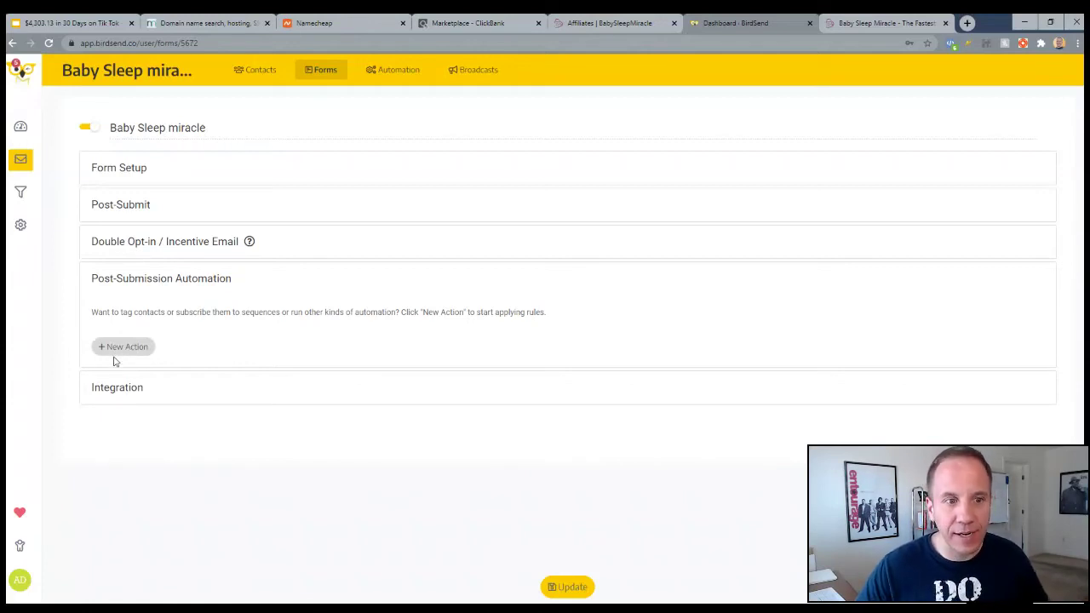
pyautogui.click(122, 350)
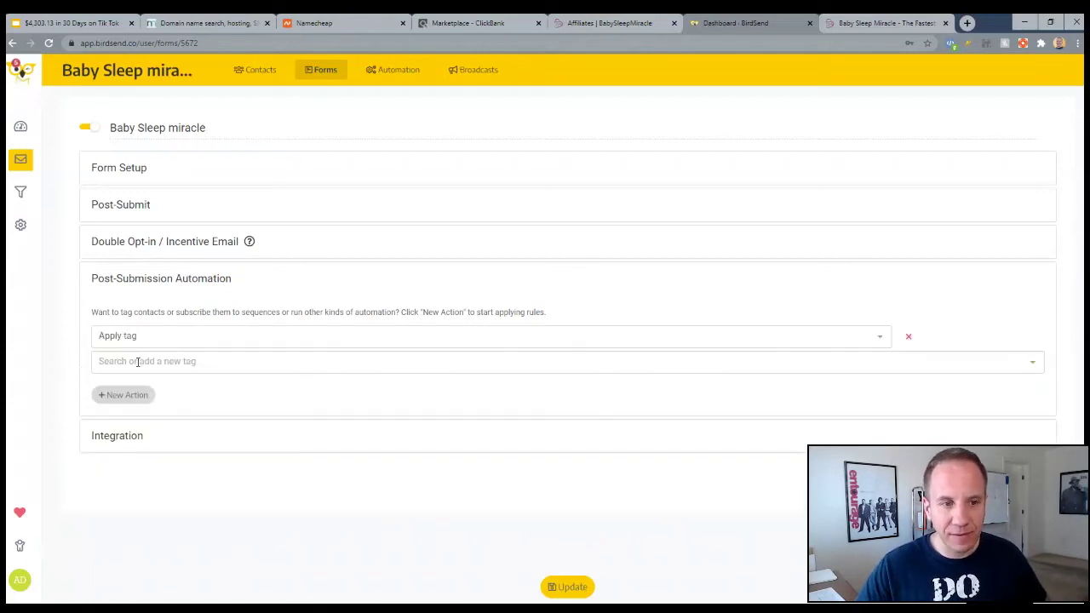
pyautogui.click(145, 340)
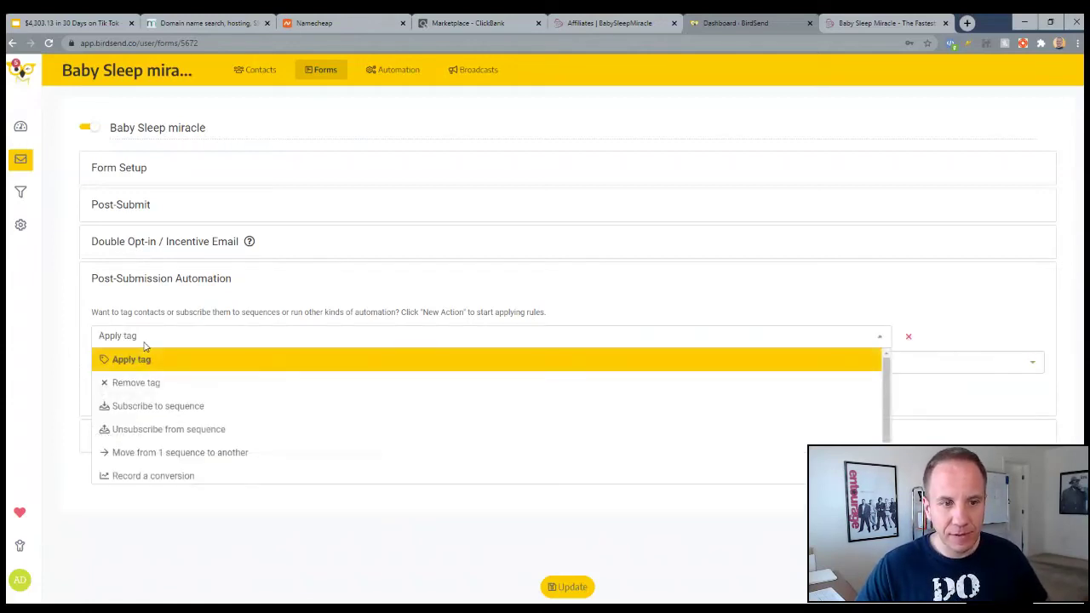
pyautogui.click(164, 408)
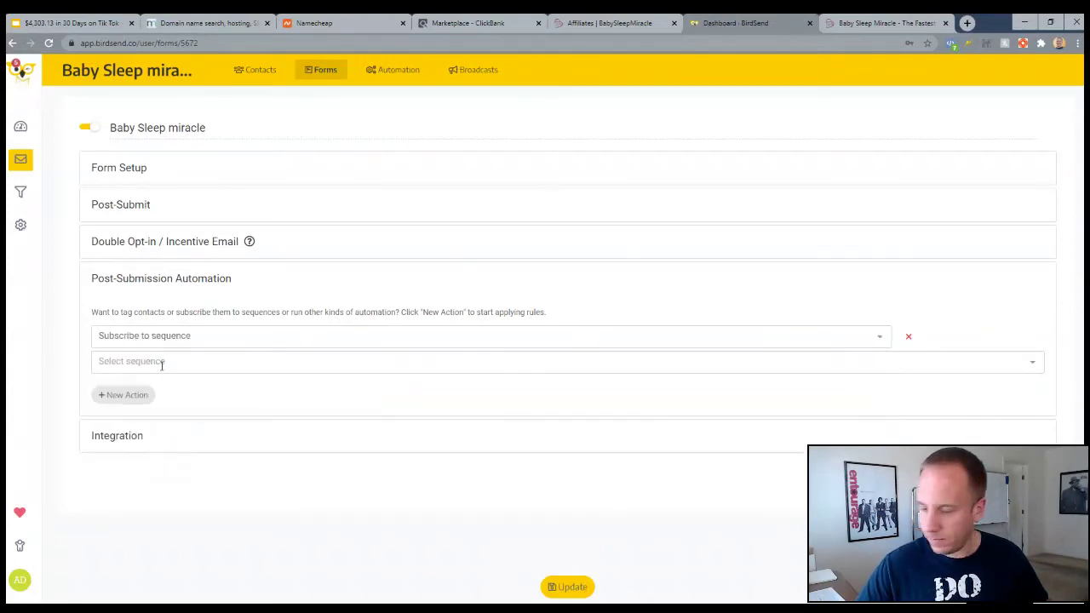
pyautogui.click(162, 362)
pyautogui.write('ba')
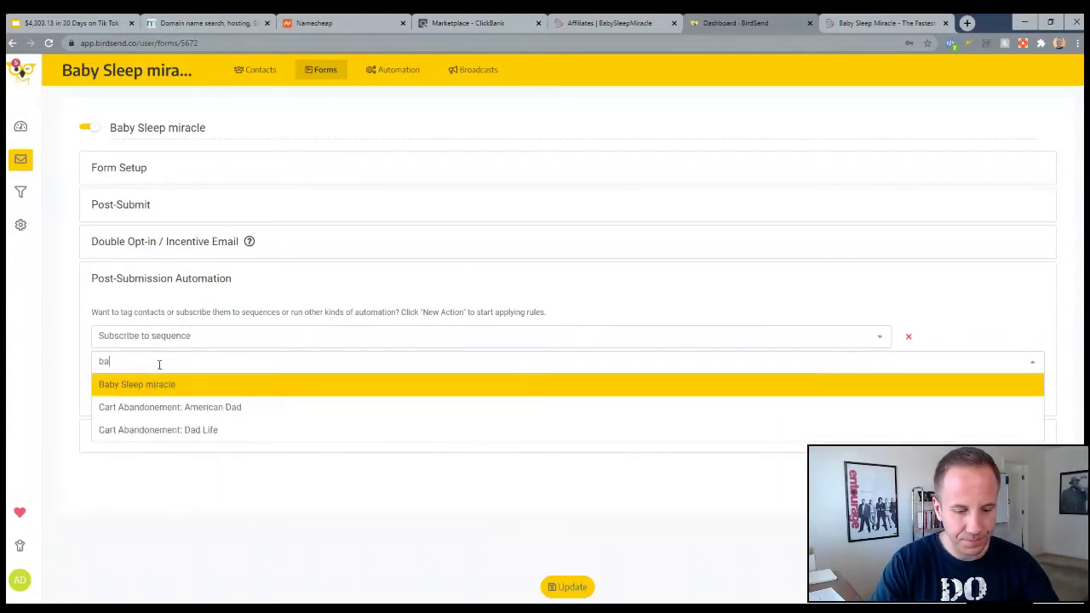
pyautogui.write('bny')
pyautogui.press('BackSpace')
pyautogui.press('BackSpace')
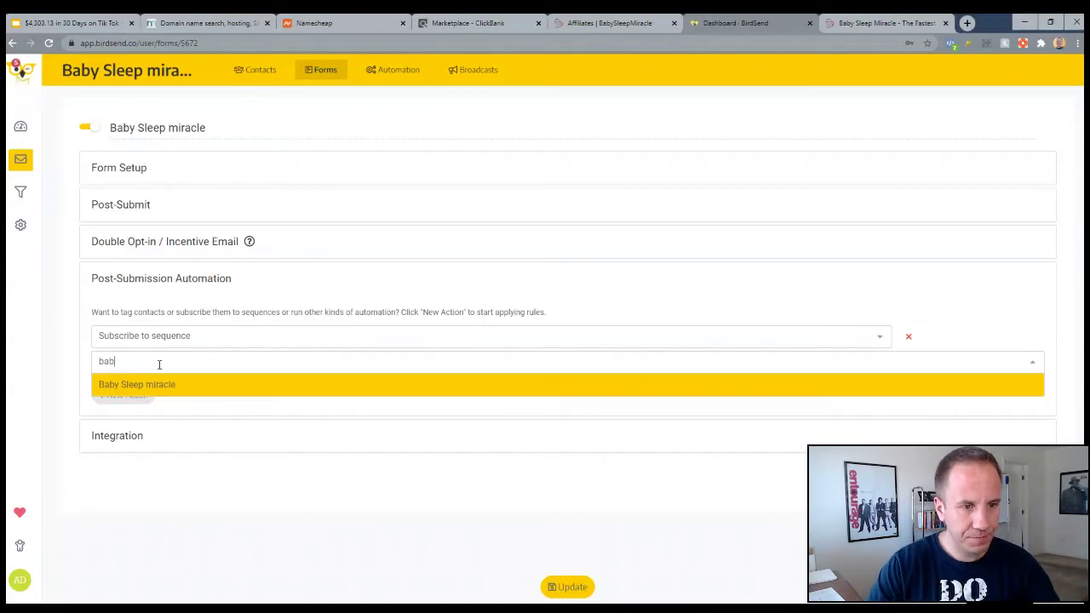
pyautogui.click(158, 389)
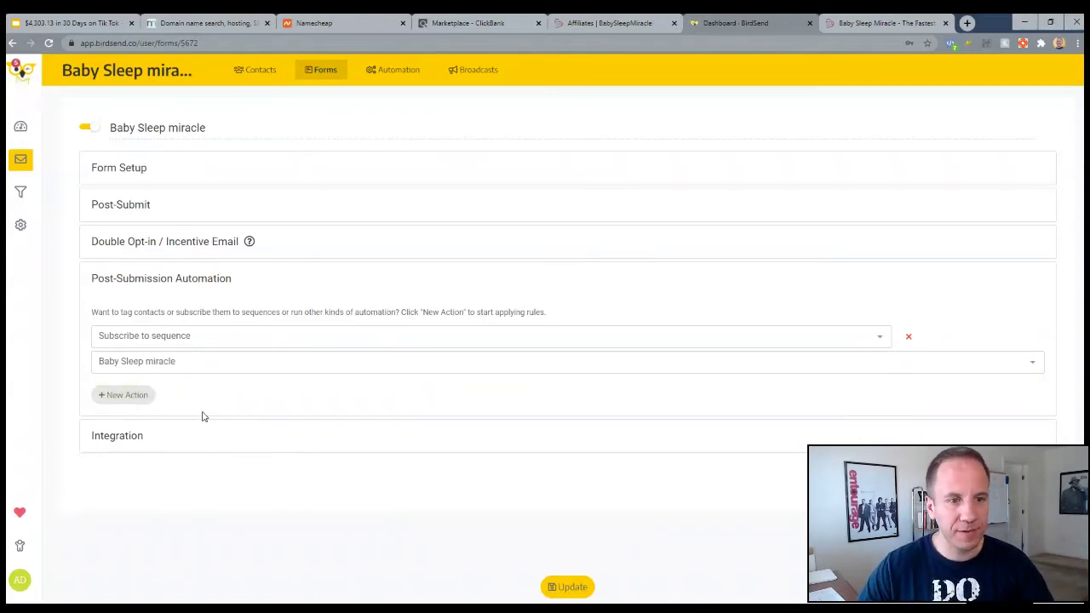
# Show the BirdSend Hosted Page integration and save the form with Update
pyautogui.click(135, 441)
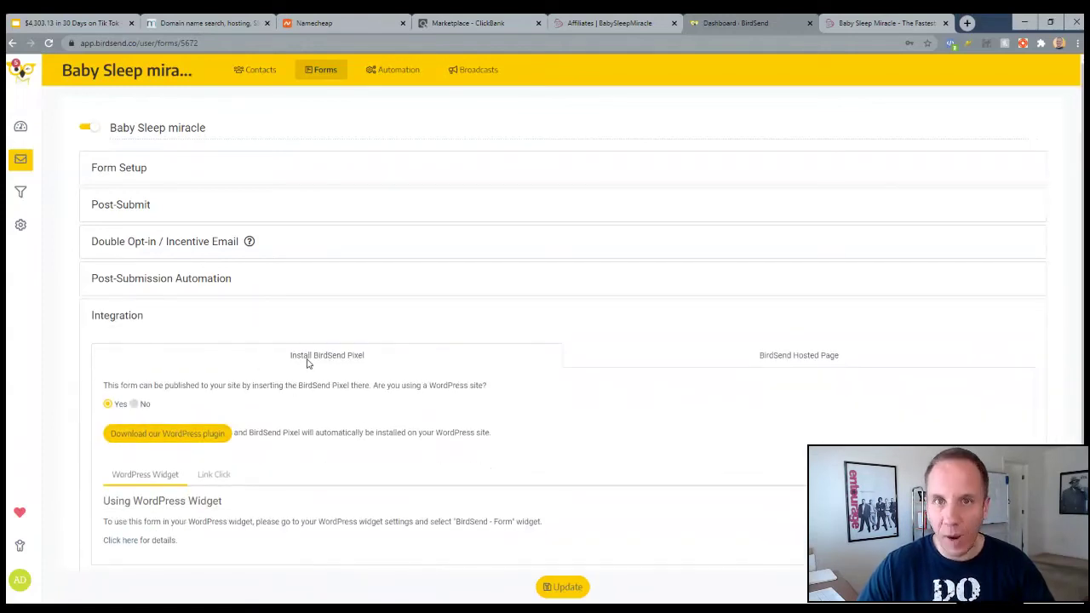
pyautogui.click(789, 363)
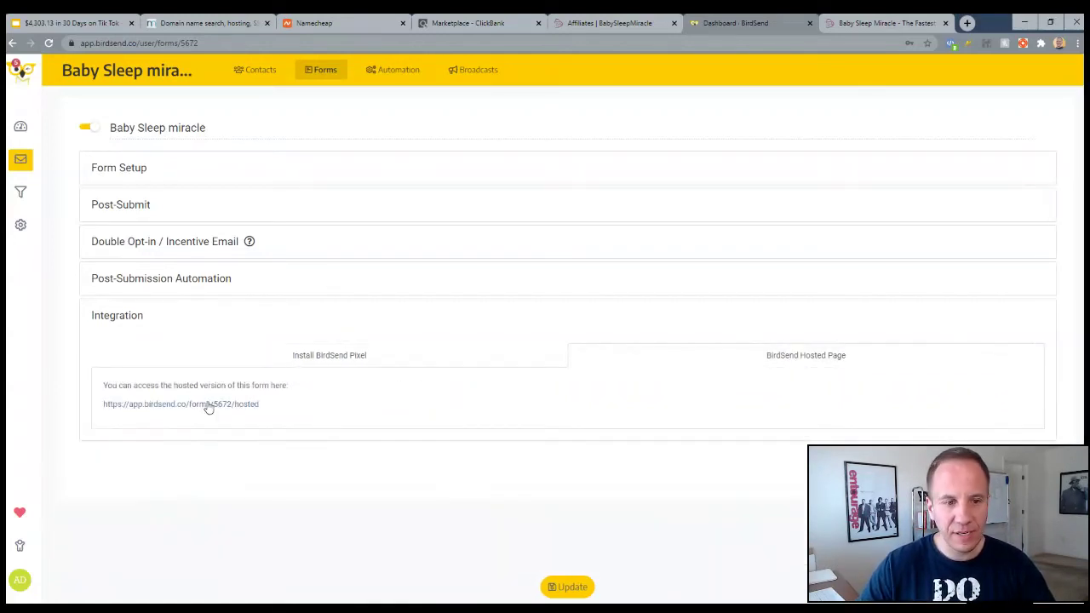
pyautogui.click(566, 587)
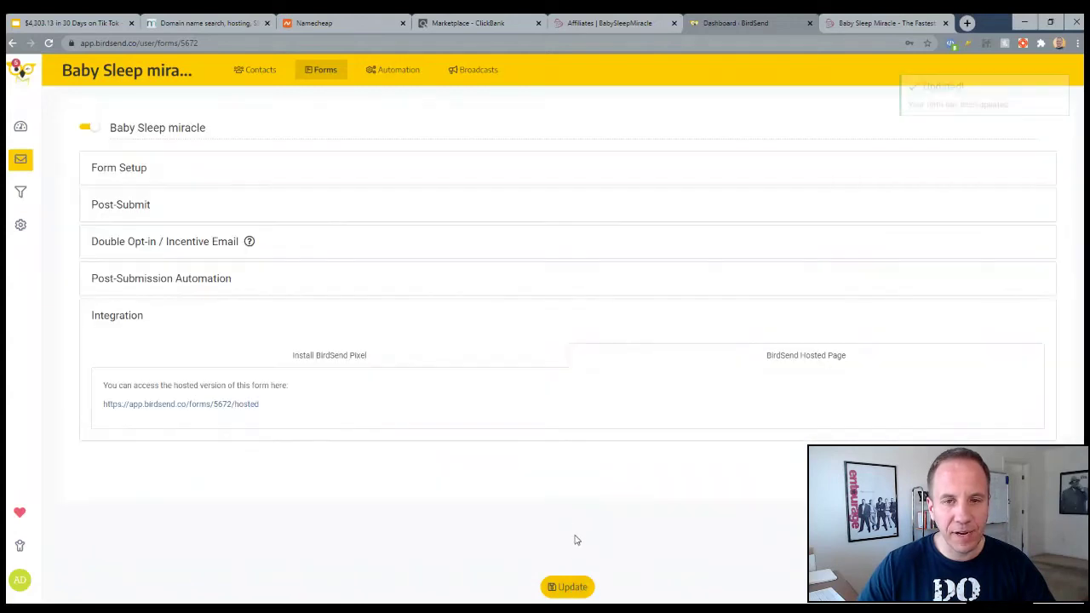
# Open the hosted form and enter a test first name and email address
pyautogui.click(202, 412)
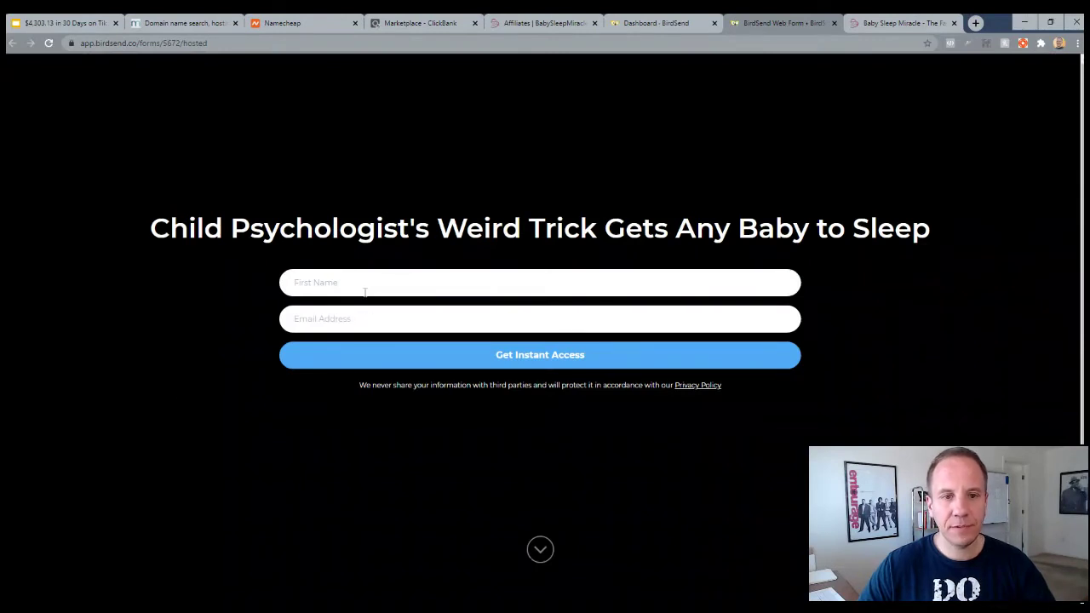
pyautogui.click(365, 292)
pyautogui.write('Adam')
pyautogui.press('Tab')
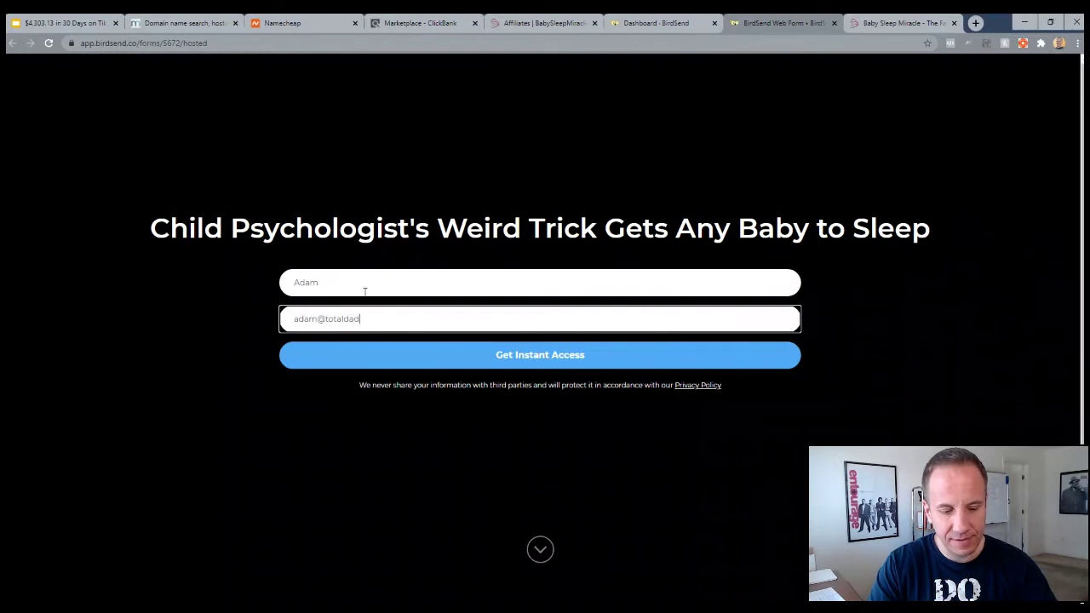
# Submit the test sign-up, confirm the sales-page redirect, and select the hosted form URL
pyautogui.click(534, 362)
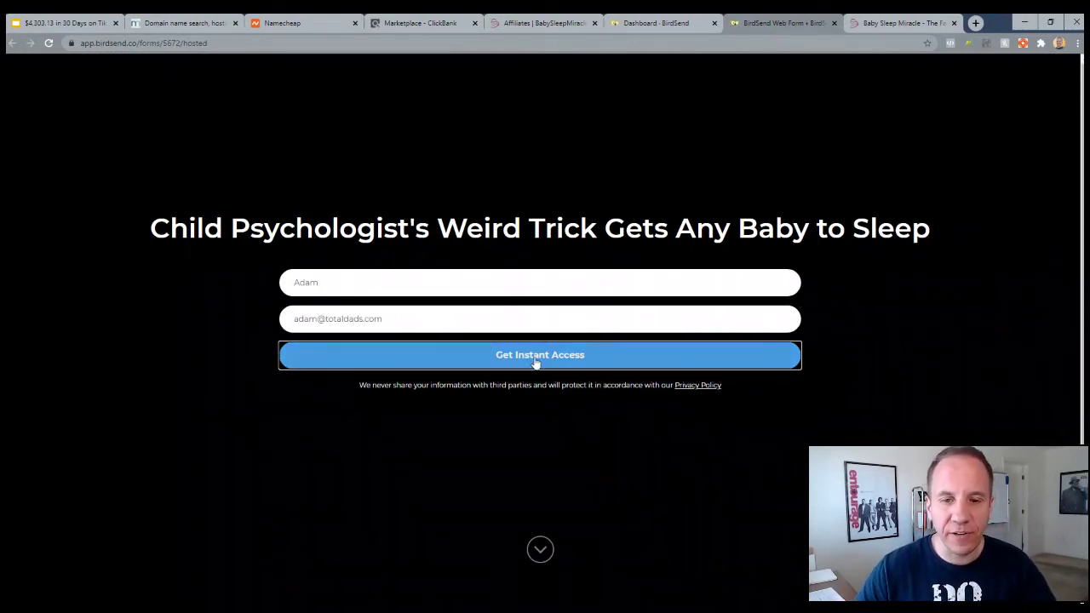
pyautogui.click(535, 362)
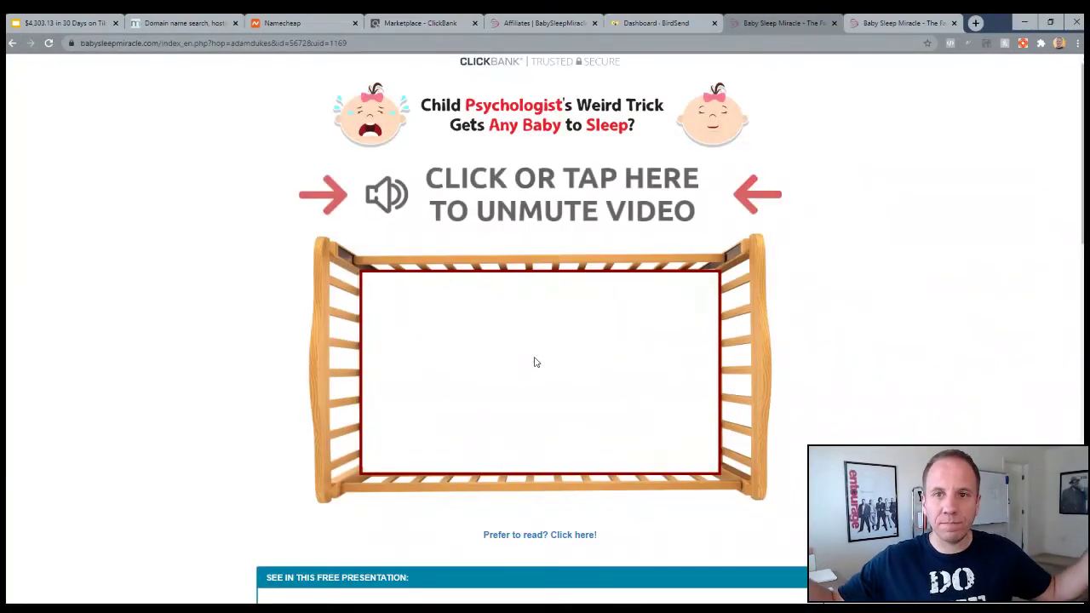
pyautogui.click(664, 19)
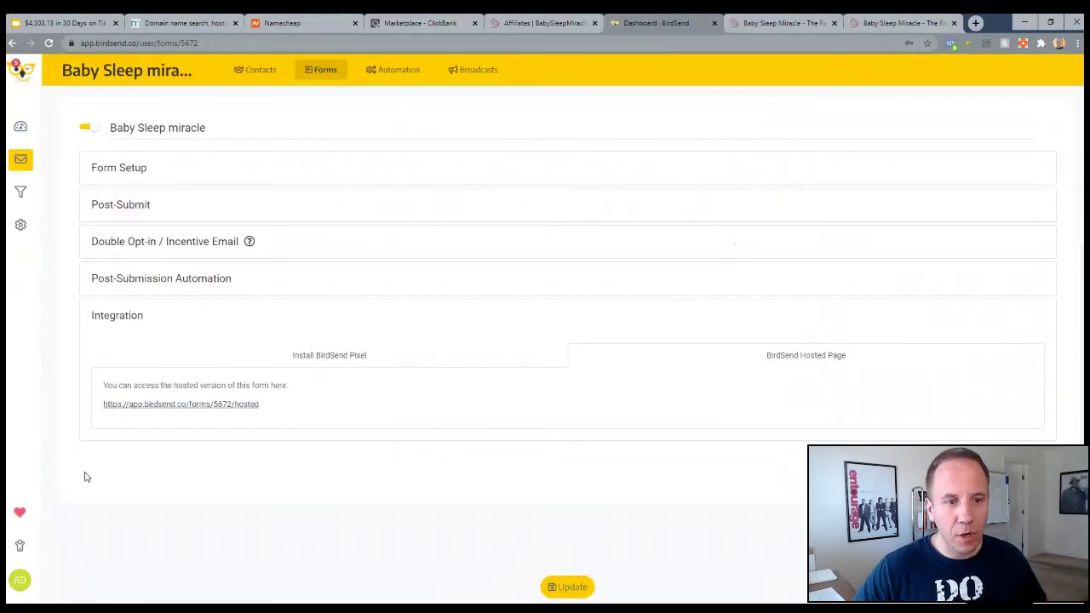
pyautogui.moveTo(258, 403); pyautogui.dragTo(104, 404)
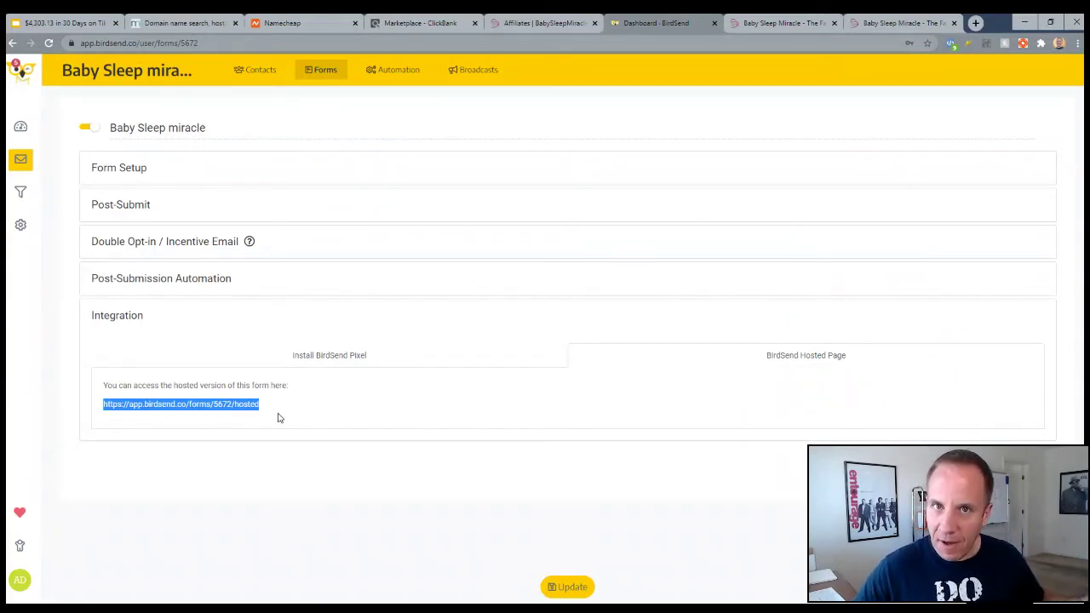
# Show the parentingville.com results and highlight the domain and its $8.88/yr price
pyautogui.click(204, 25)
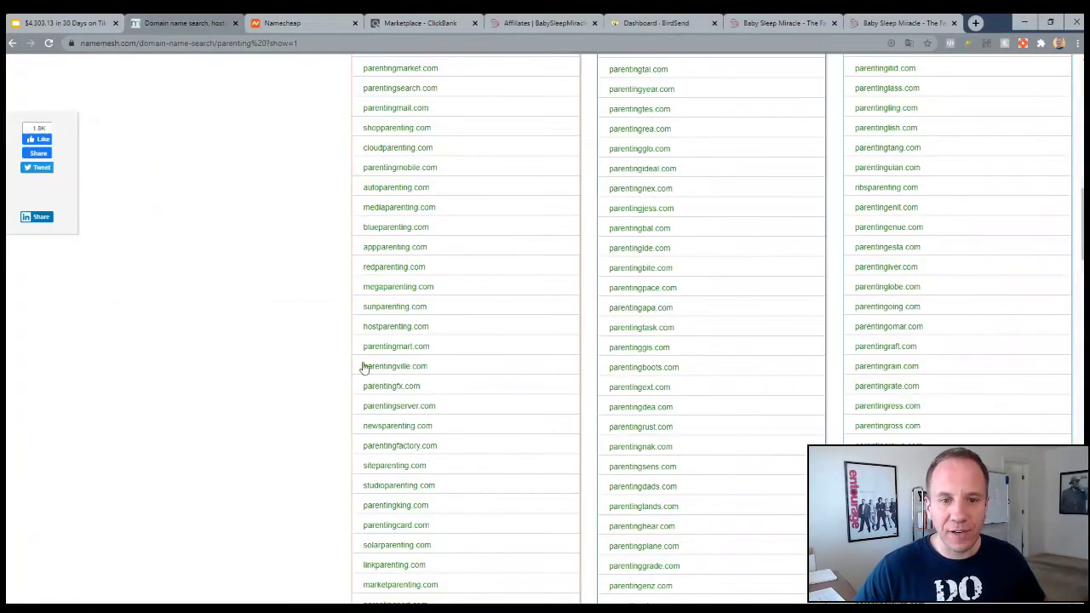
pyautogui.click(305, 26)
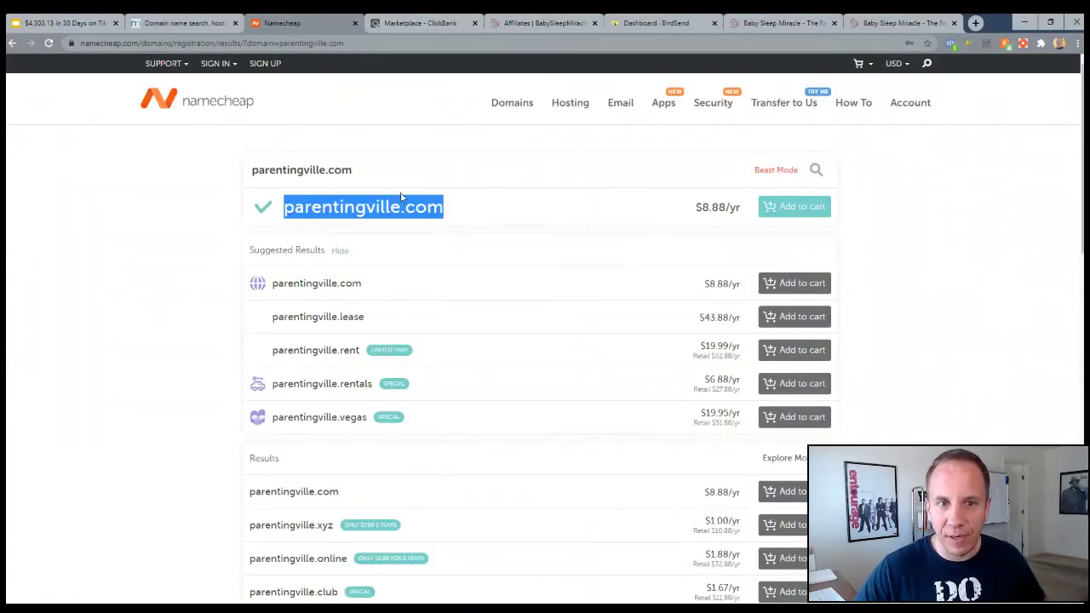
pyautogui.moveTo(699, 207); pyautogui.dragTo(719, 207)
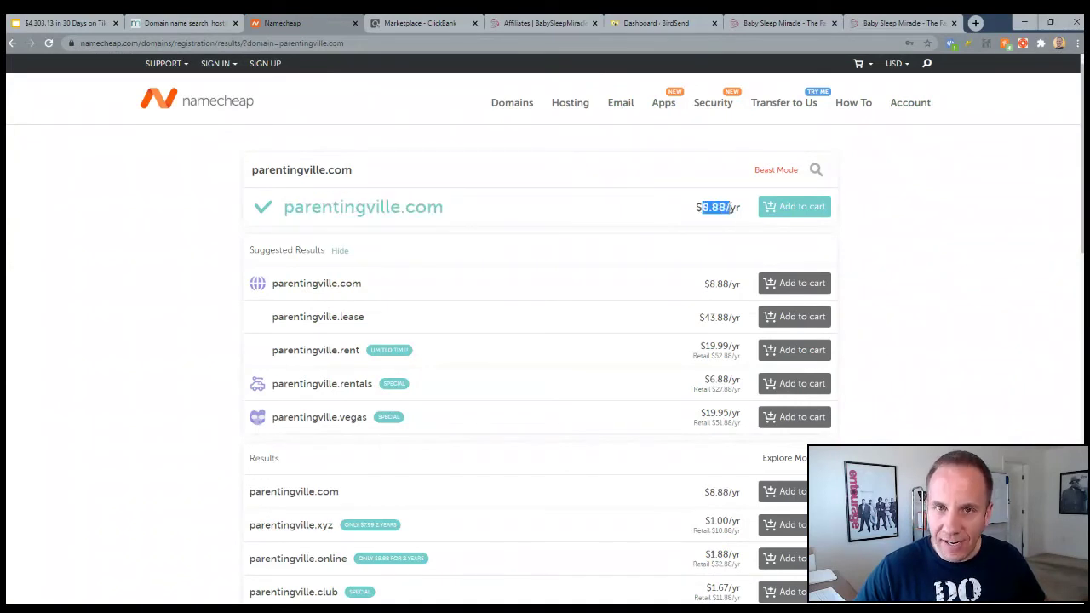
pyautogui.moveTo(467, 211); pyautogui.dragTo(283, 207)
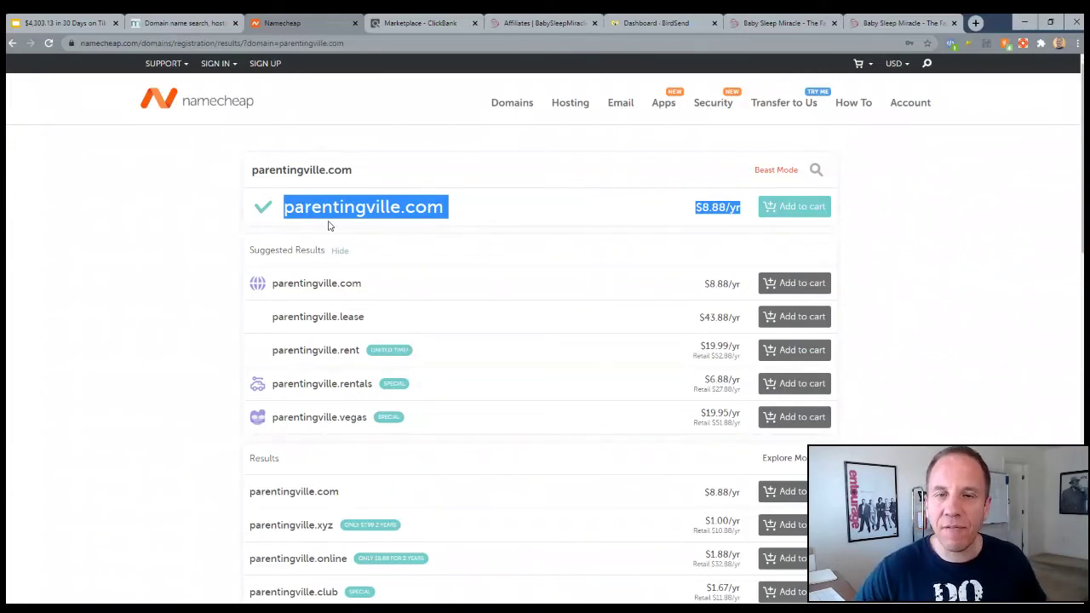
pyautogui.click(284, 211)
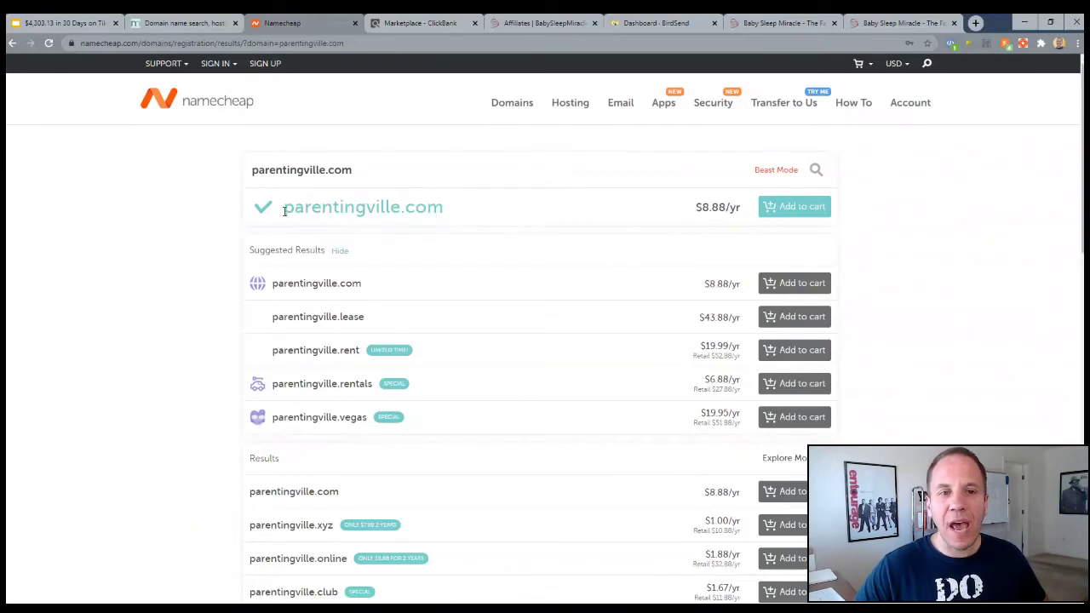
pyautogui.moveTo(284, 207); pyautogui.dragTo(443, 207)
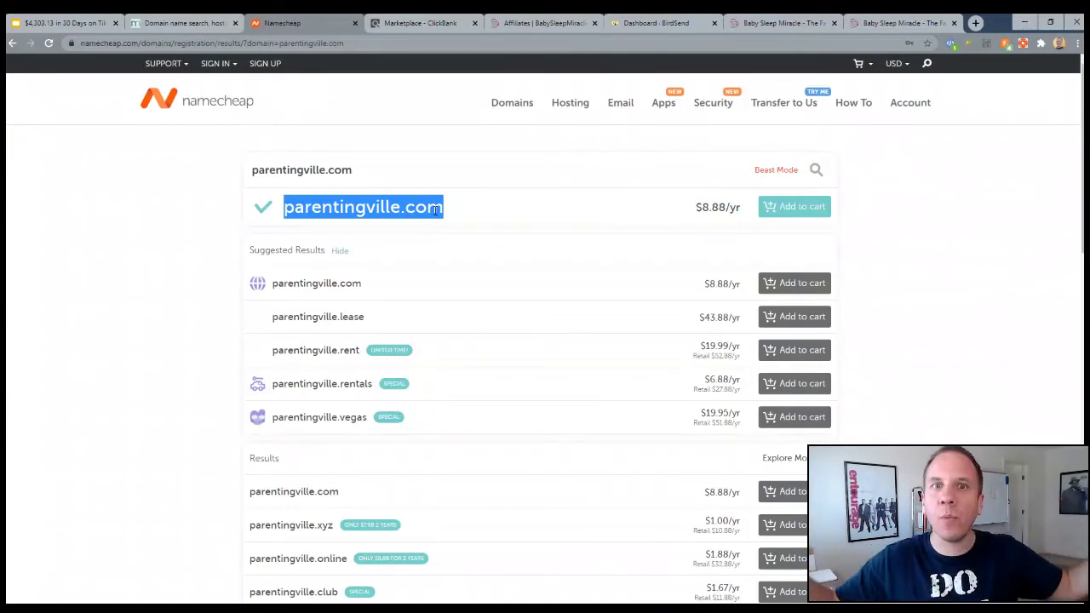
# Reopen the hosted form, then view the Baby Sleep Miracle page and ClickBank Parenting listings
pyautogui.click(667, 25)
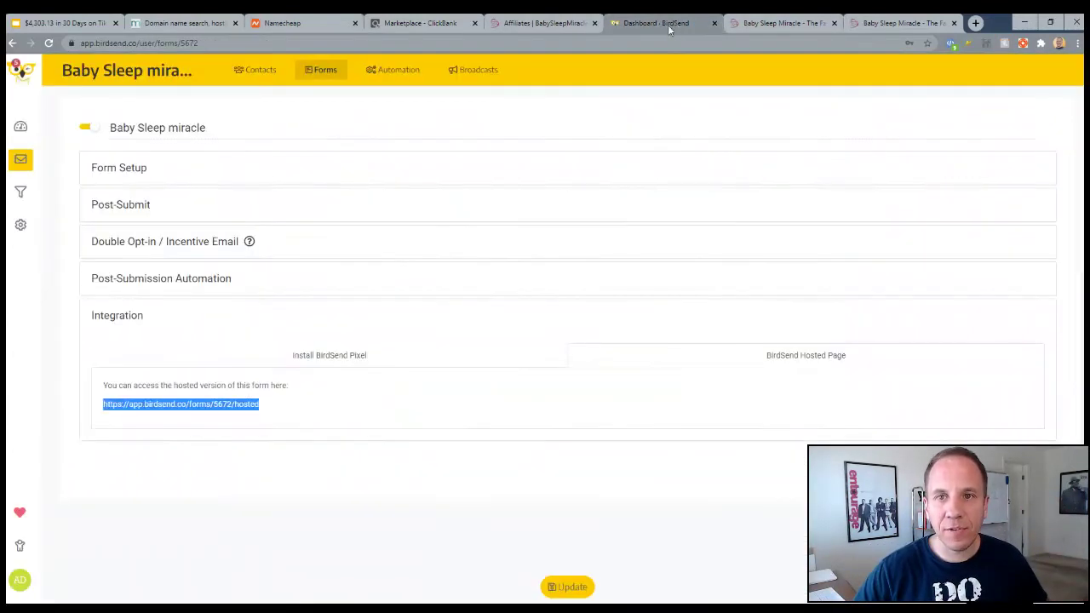
pyautogui.click(231, 405)
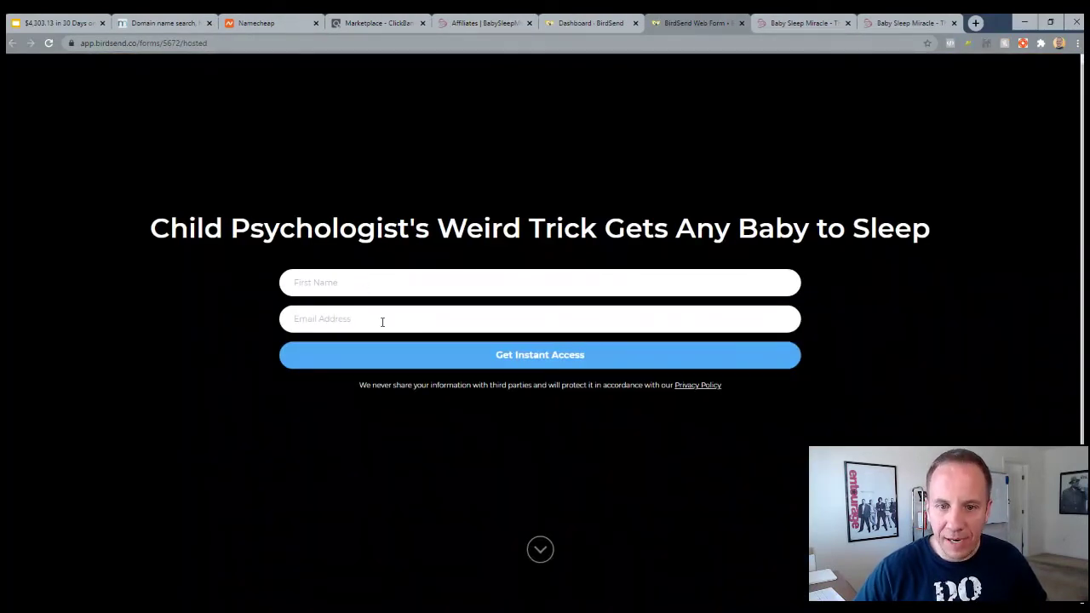
pyautogui.click(889, 23)
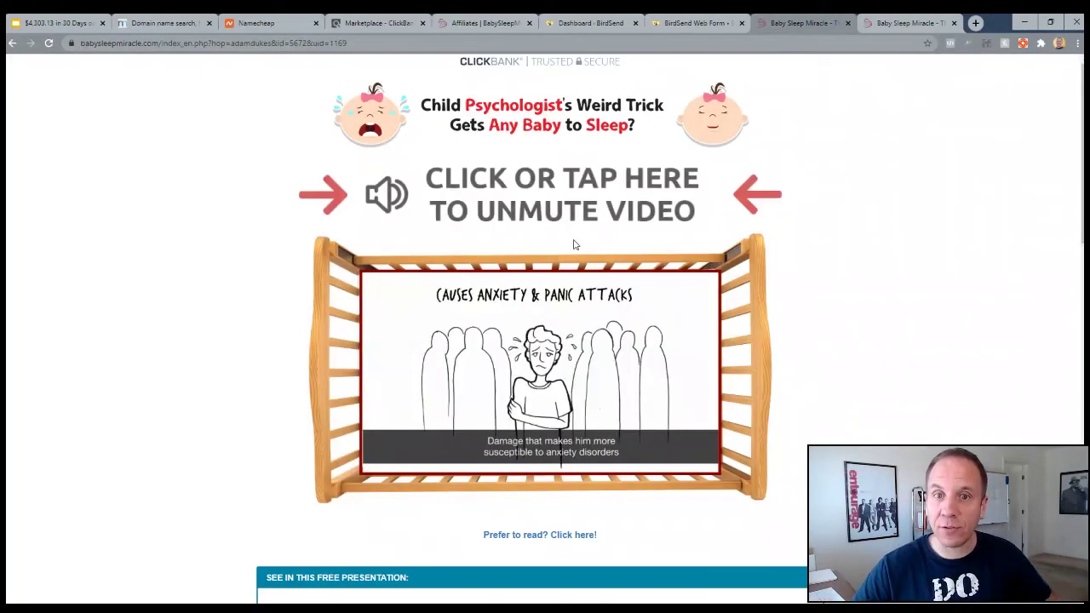
pyautogui.hotkey('ctrl', '4')
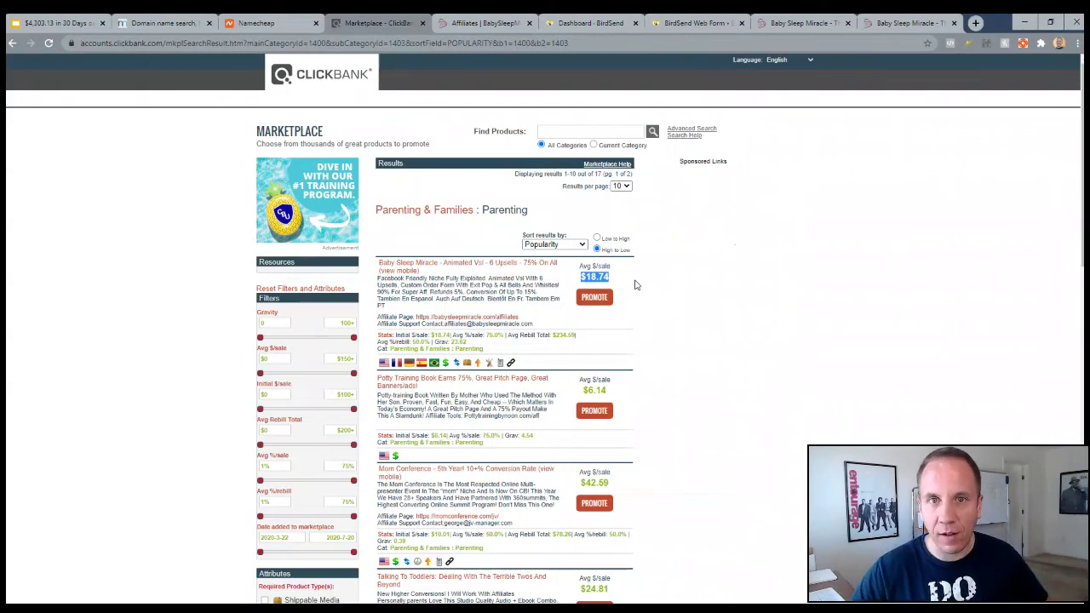
# Return to the Google Slides deck, showing the Step #6 slide
pyautogui.click(56, 22)
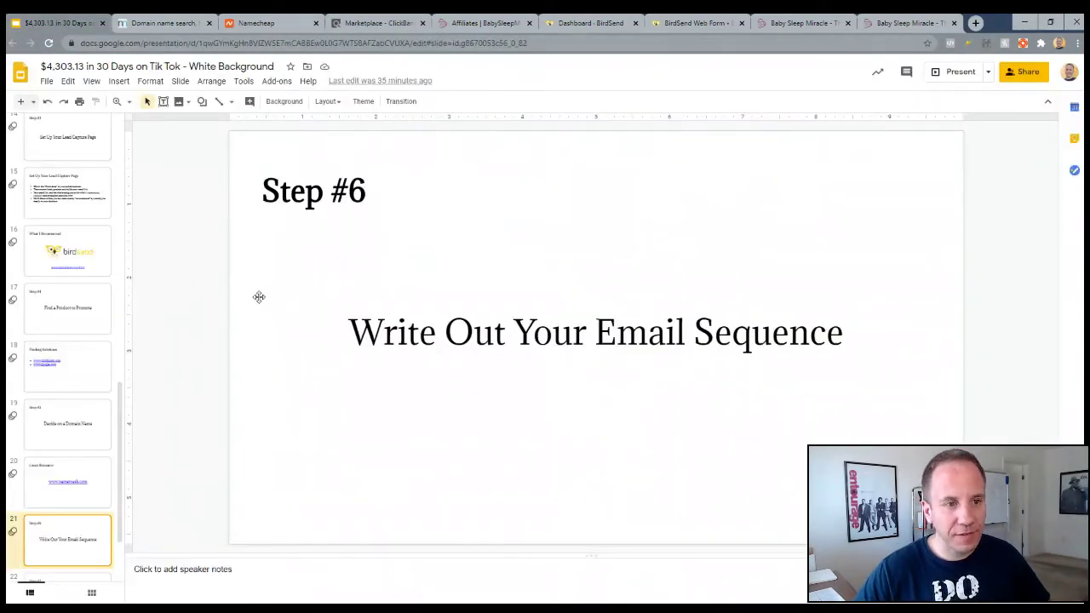